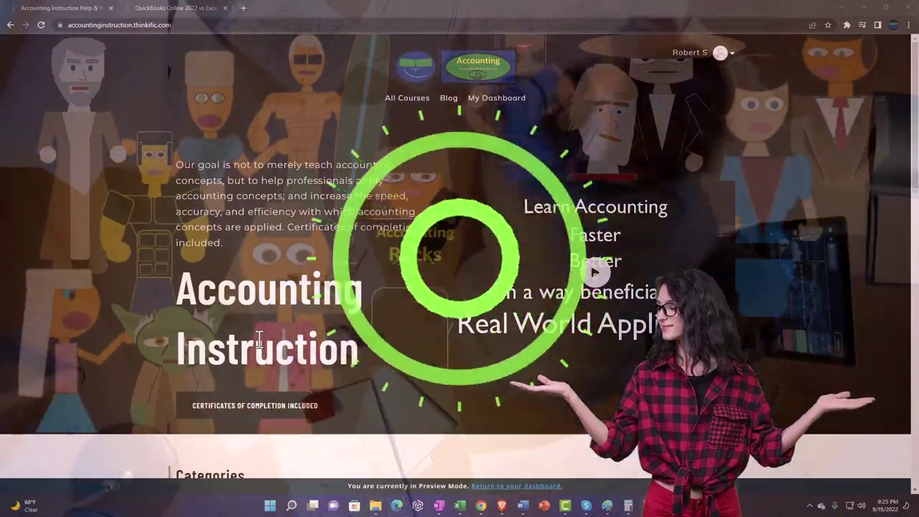
- Browse the Accounting Instruction site's course categories and the lesson sections of the QuickBooks Online 2022 course
scroll(129, 398, "down", 4)
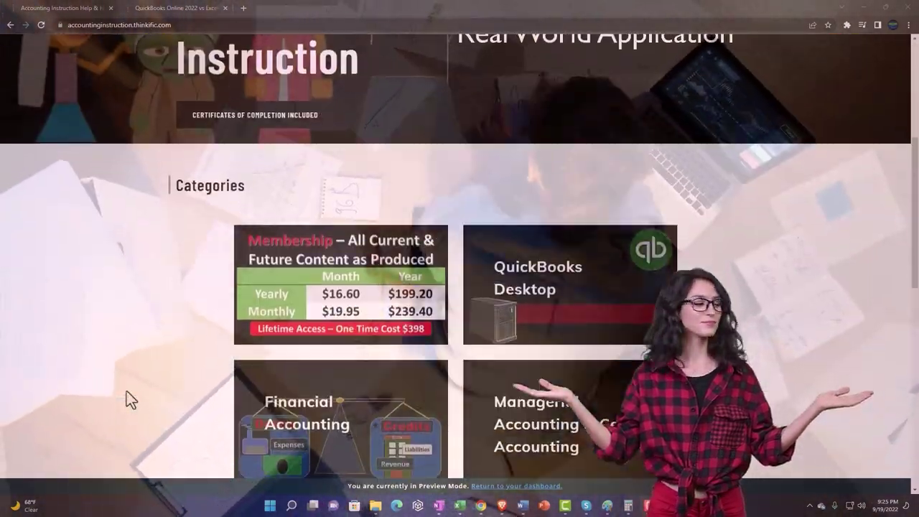
scroll(128, 395, "down", 3)
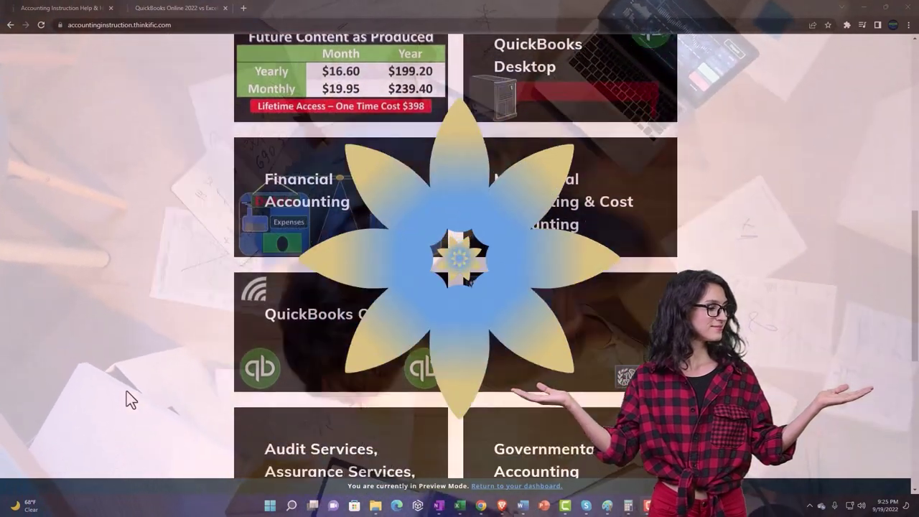
scroll(126, 390, "down", 5)
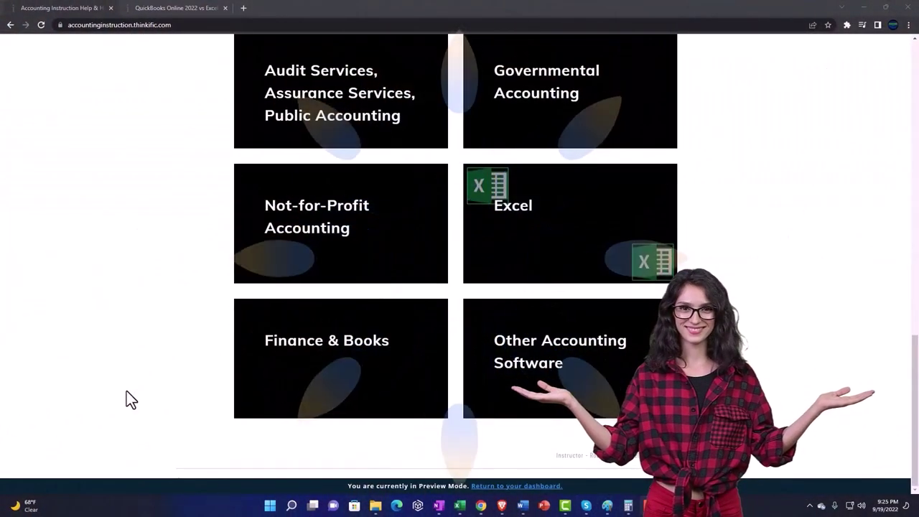
left_click(166, 8)
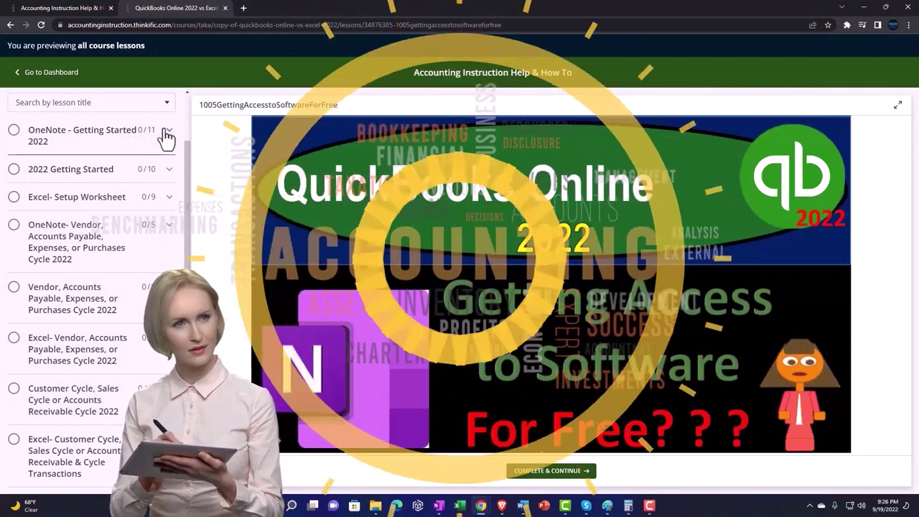
left_click(168, 134)
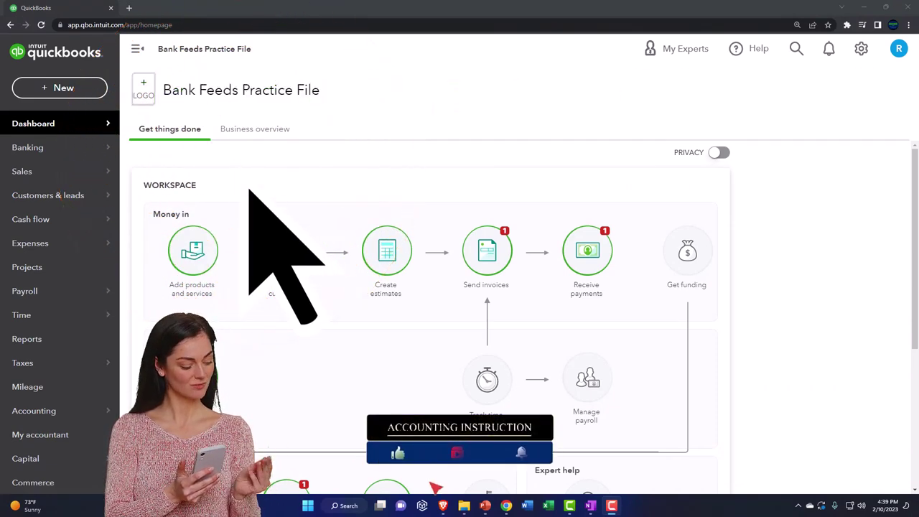
- Bring up the incognito Sample Company window over the practice file and view its browser options and company settings, moving the window away when finished
left_click_drag(918, 121, 417, 129)
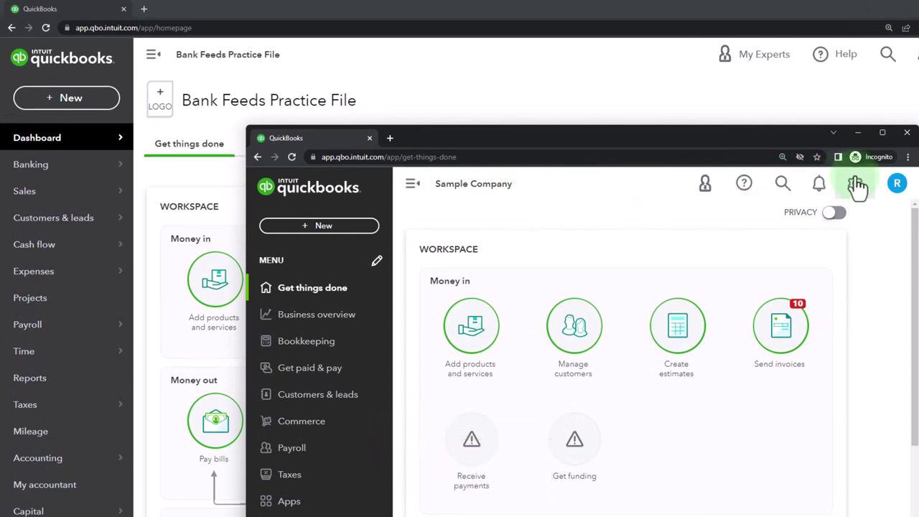
left_click(908, 158)
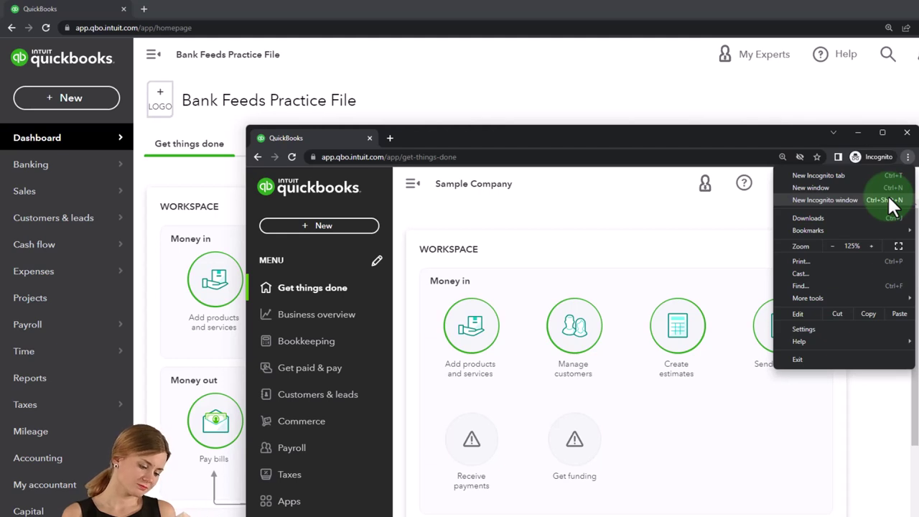
left_click(508, 213)
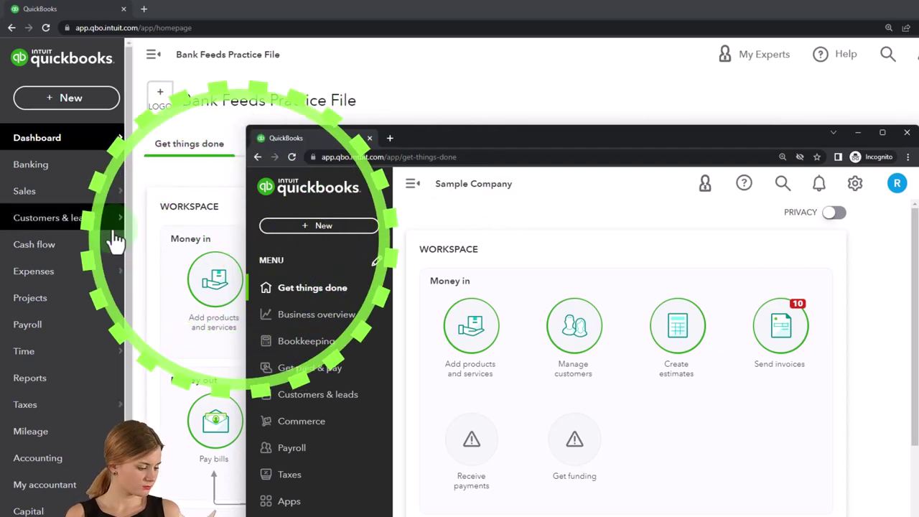
mouse_move(112, 231)
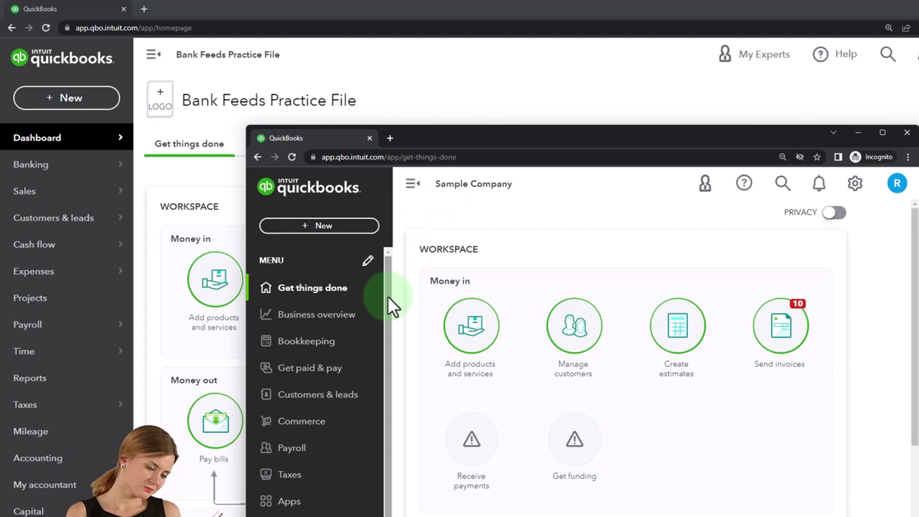
left_click(856, 185)
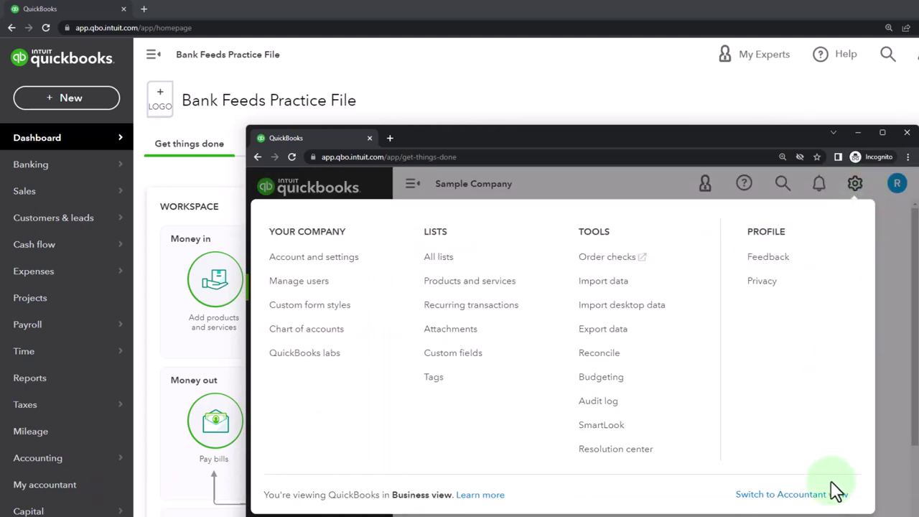
left_click_drag(605, 132, 918, 287)
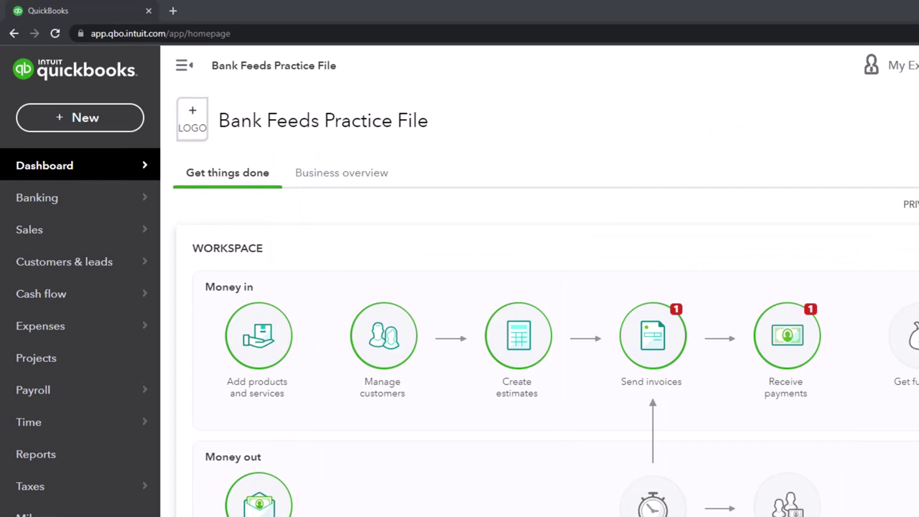
- Duplicate the Bank Feeds Practice File browser tab twice so that three tabs are open
right_click(81, 8)
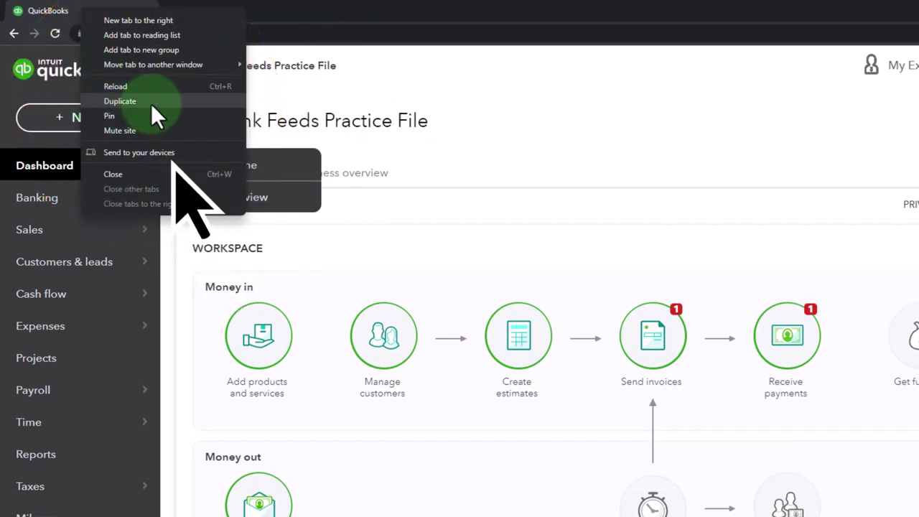
left_click(151, 104)
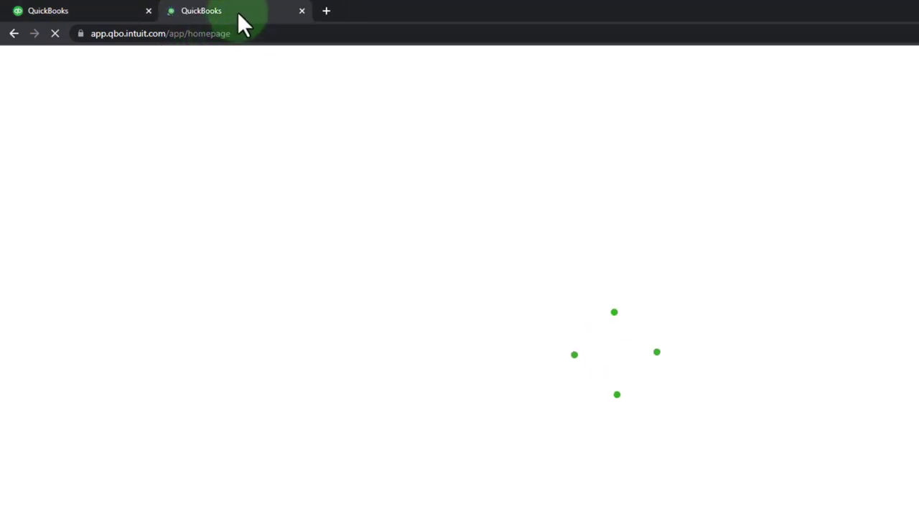
right_click(237, 11)
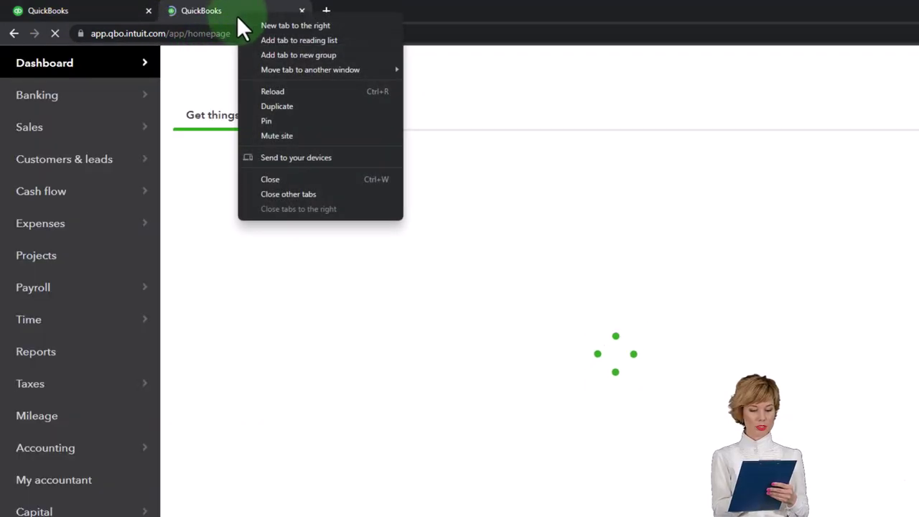
left_click(313, 106)
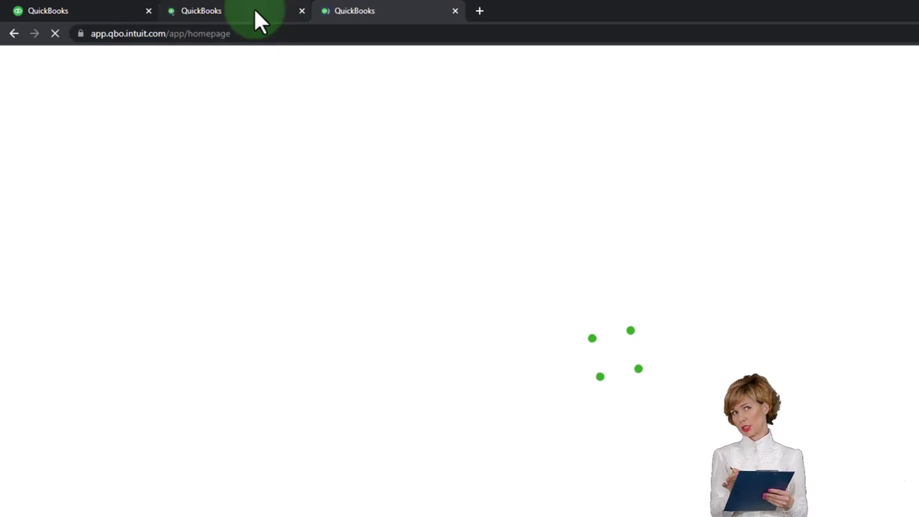
- Open the Balance Sheet report in the second browser tab
left_click(254, 9)
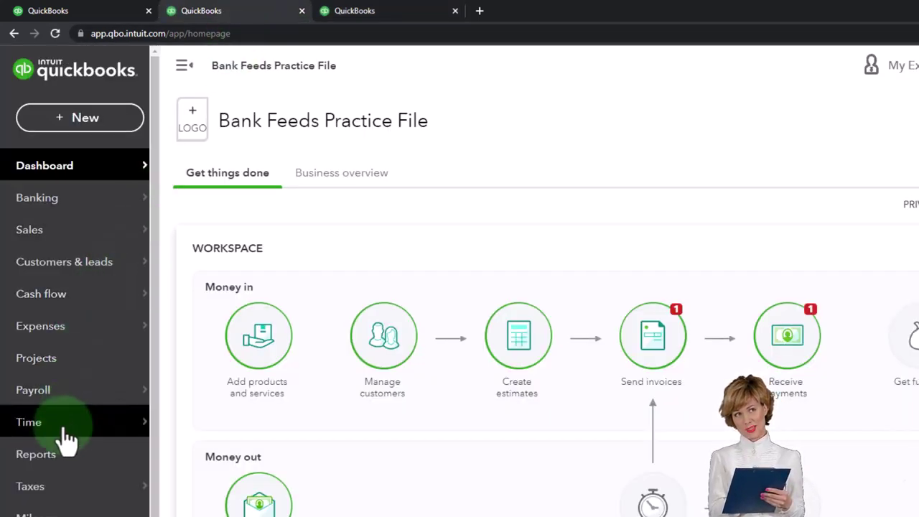
left_click(61, 459)
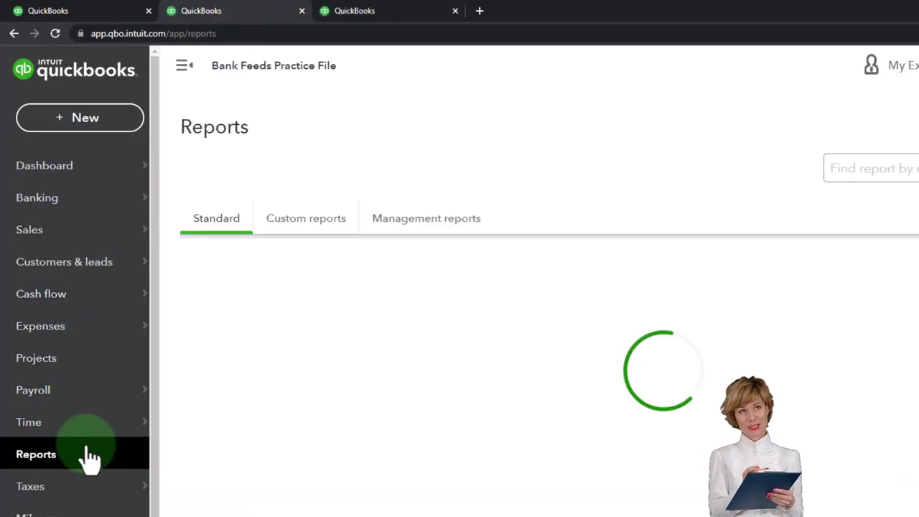
left_click(288, 495)
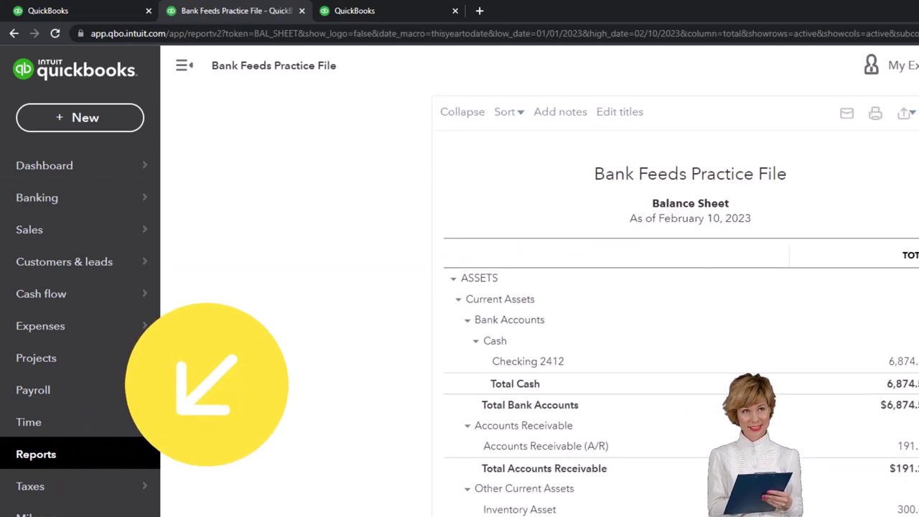
- View where Reports is found under Business overview in the Sample Company file, and return to the practice file
left_click_drag(765, 204, 488, 20)
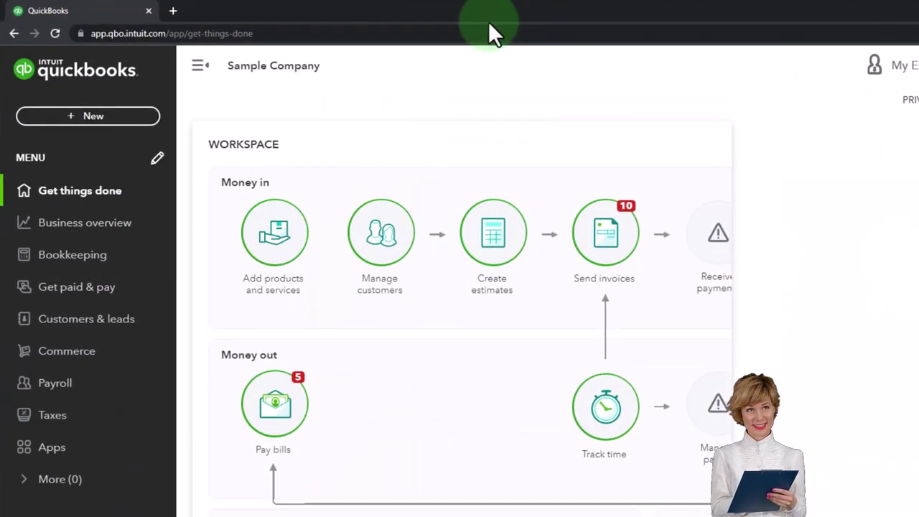
left_click(82, 224)
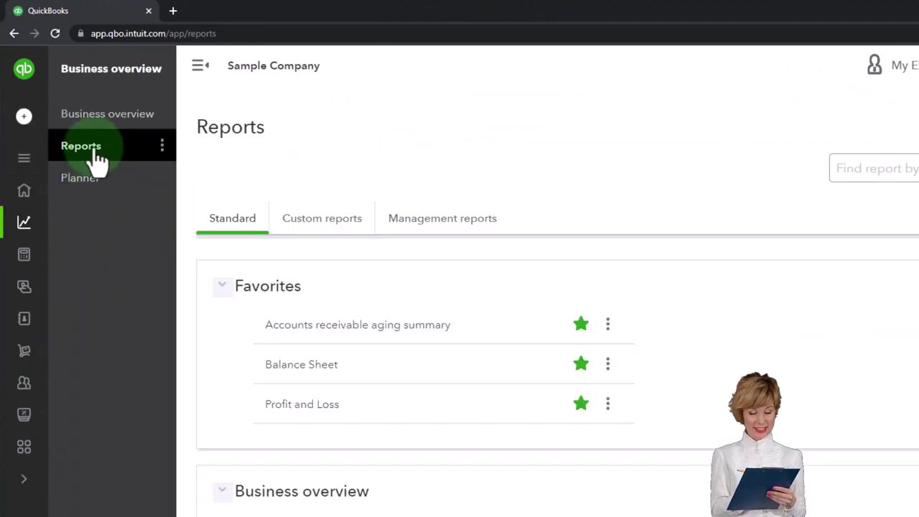
left_click_drag(309, 13, 755, 185)
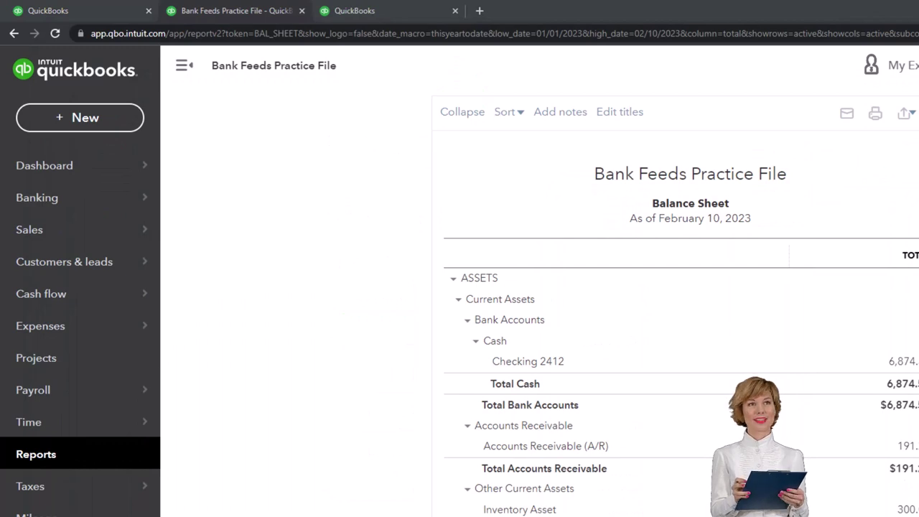
- Open the Profit and Loss report in the third browser tab and run it for 01/01/2022 to 12/31/2022 with the navigation collapsed
left_click(366, 12)
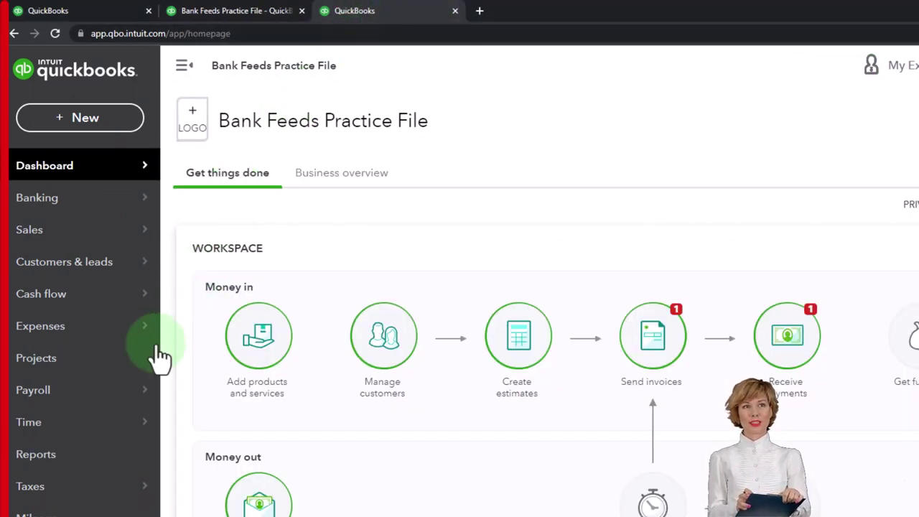
left_click(70, 457)
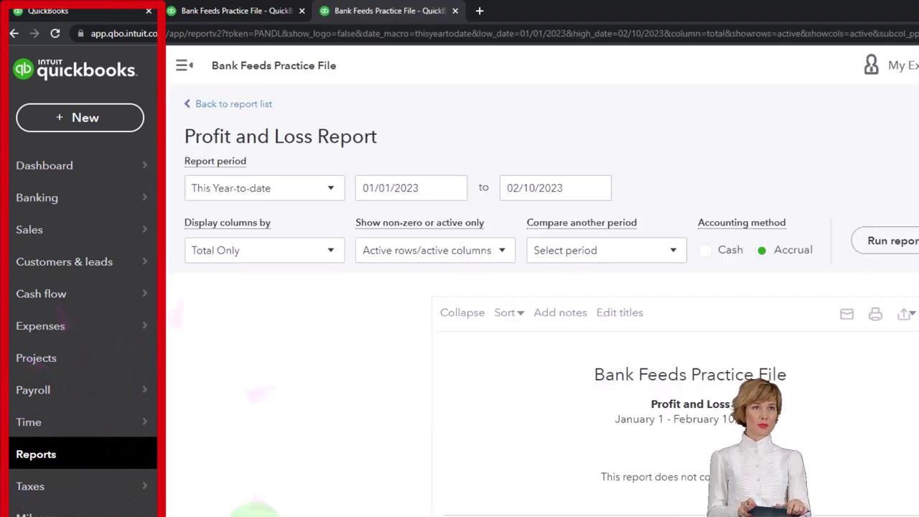
left_click(185, 68)
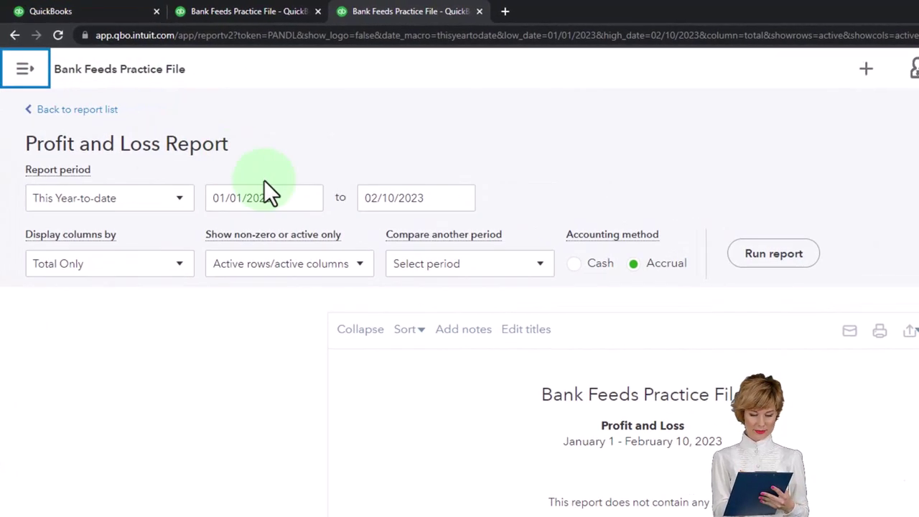
left_click(278, 192)
triple_click(297, 203)
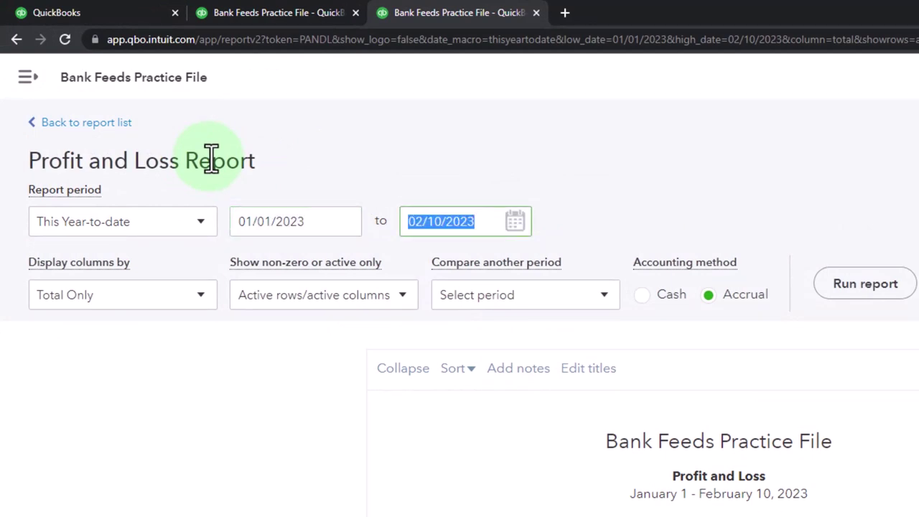
key("shift+Tab")
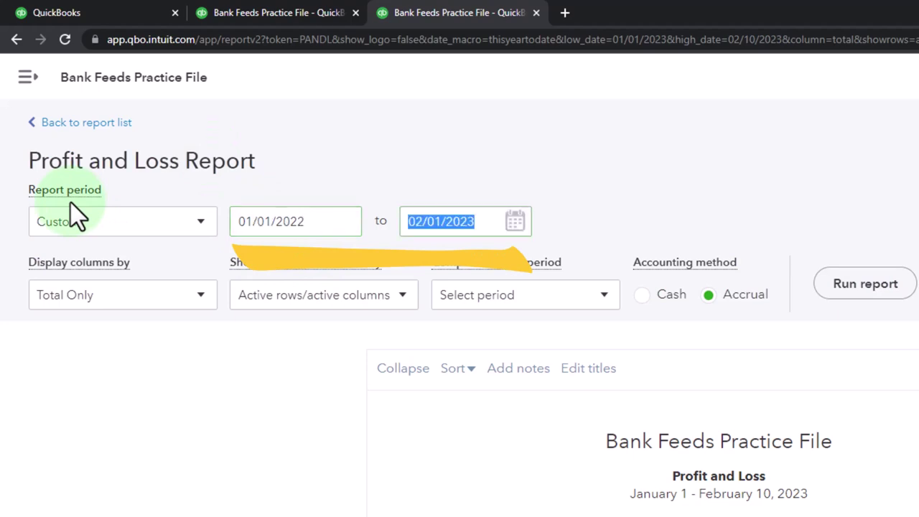
type("12312022")
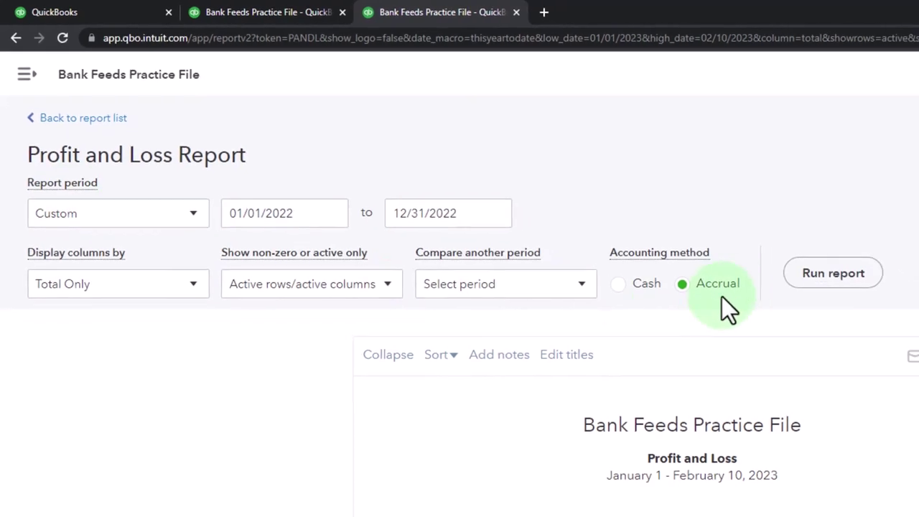
left_click(865, 284)
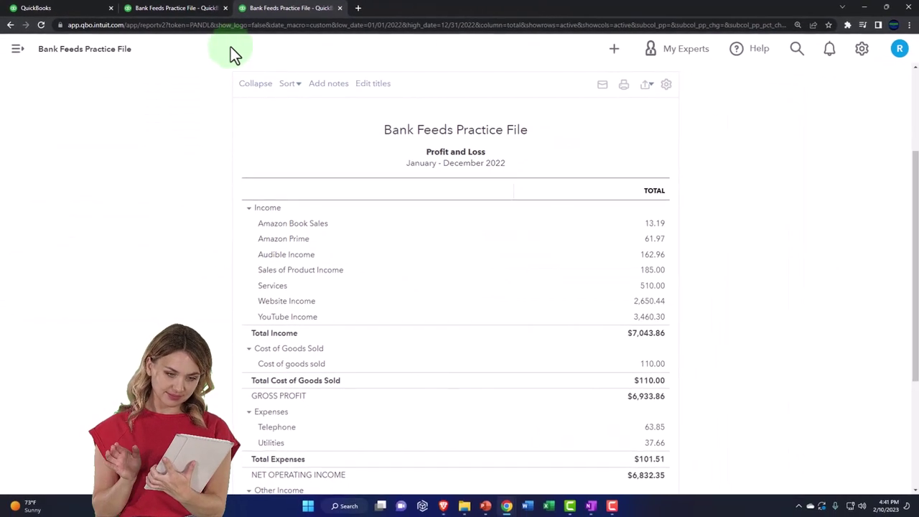
- Collapse the navigation beside the Balance Sheet report and run the report for 01/01/2022 to 12/31/2022
left_click(223, 15)
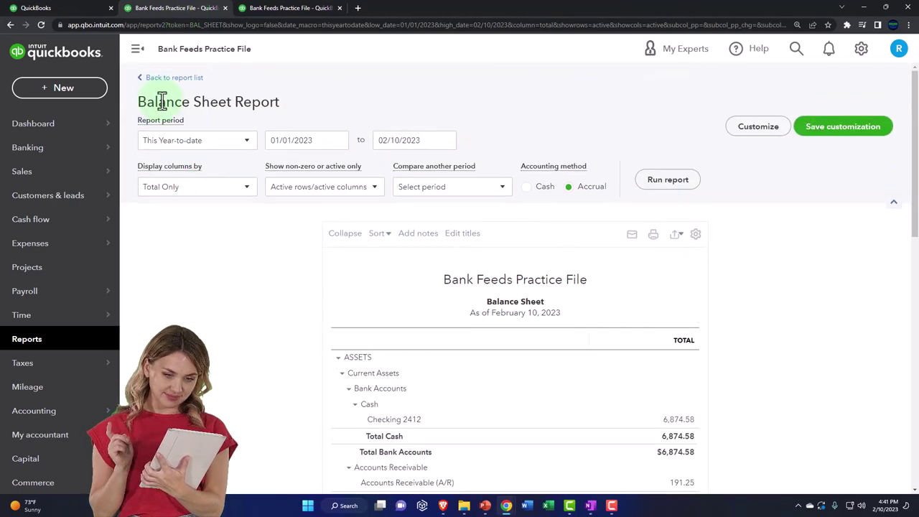
left_click(138, 50)
triple_click(196, 147)
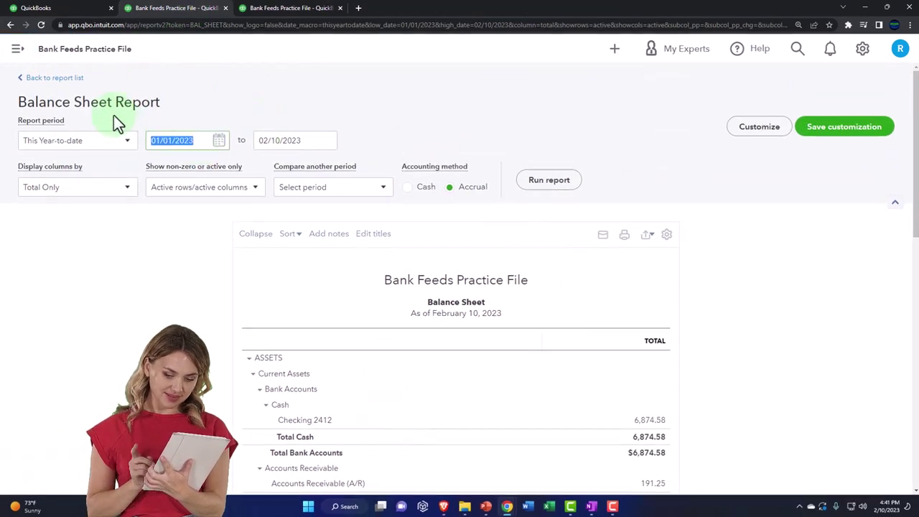
type("01/01/202")
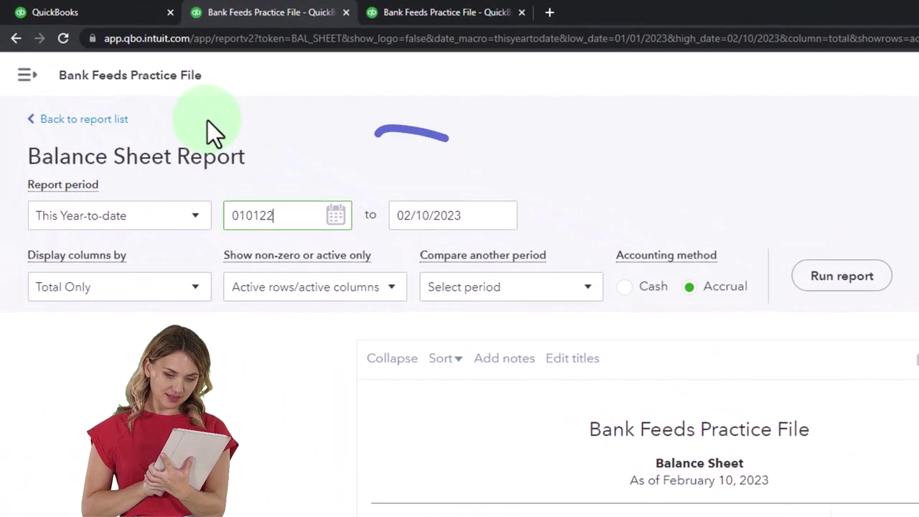
key("Tab")
type("12312022")
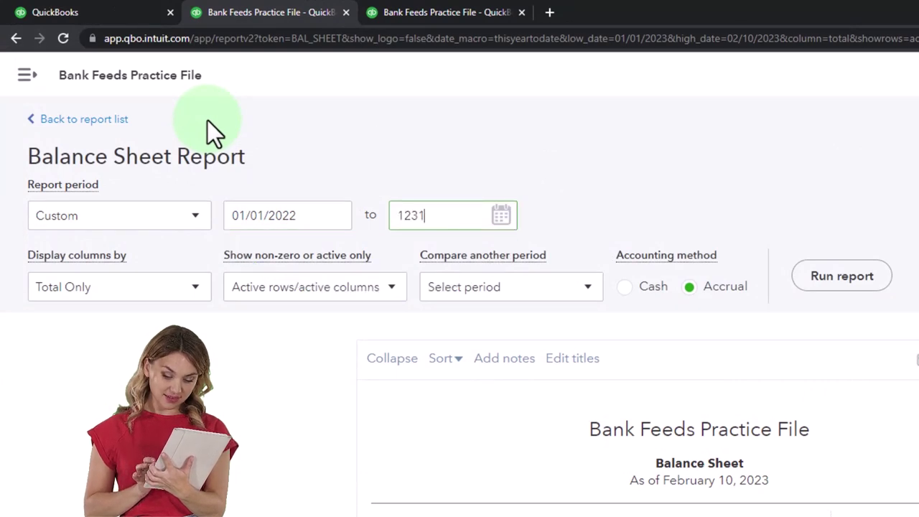
key("Tab")
left_click(851, 287)
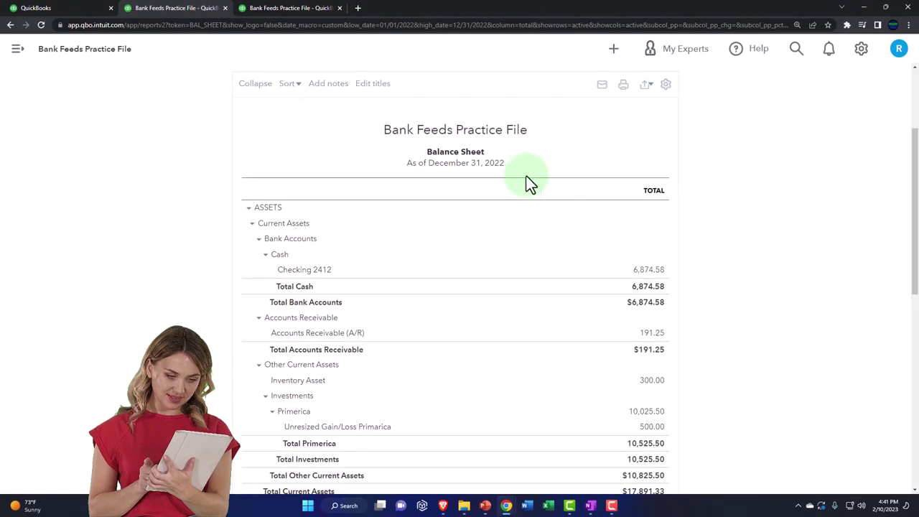
- Return to the first browser tab and open the practice file's Banking page
left_click(86, 7)
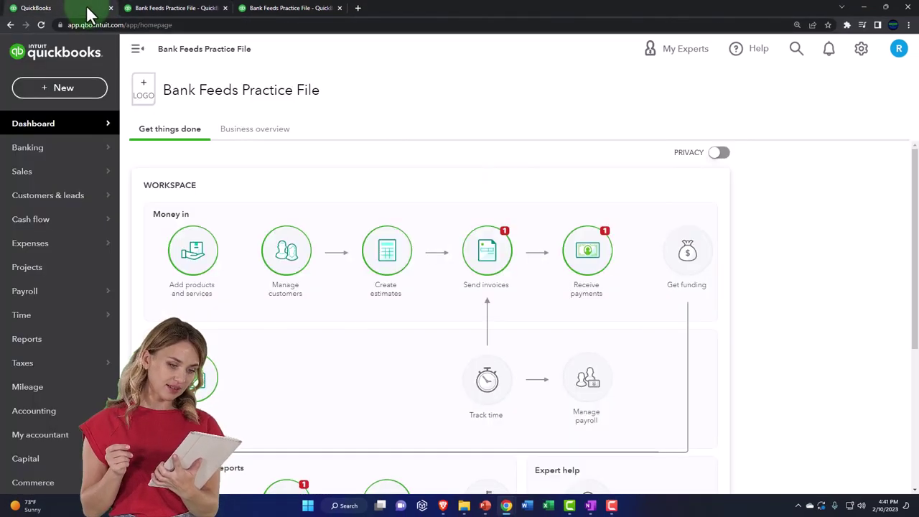
left_click(61, 89)
left_click(40, 149)
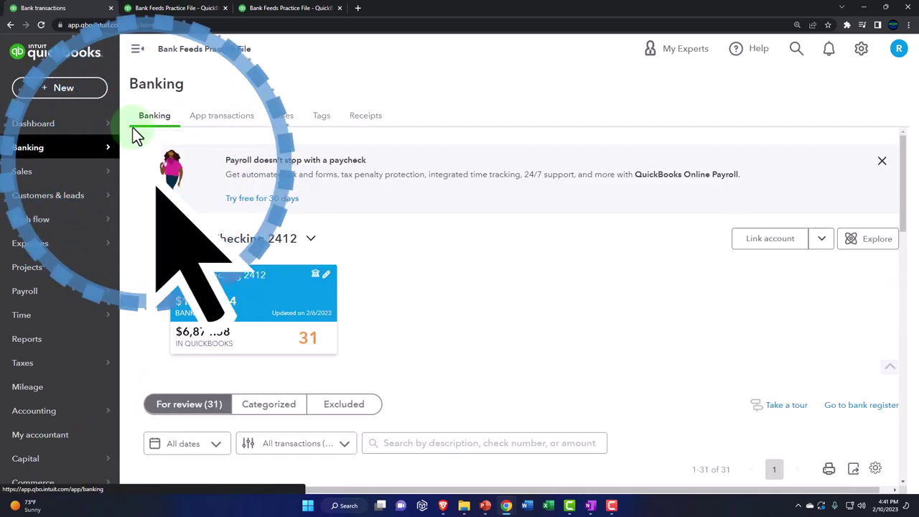
- Collapse the navigation beside the Banking page, and view where Bank transactions is found under Bookkeeping in the Sample Company file
left_click(134, 54)
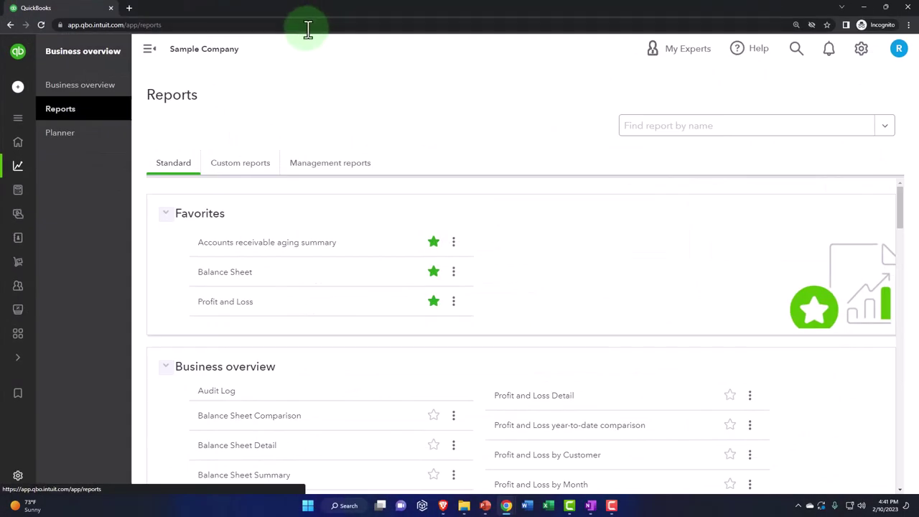
mouse_move(22, 122)
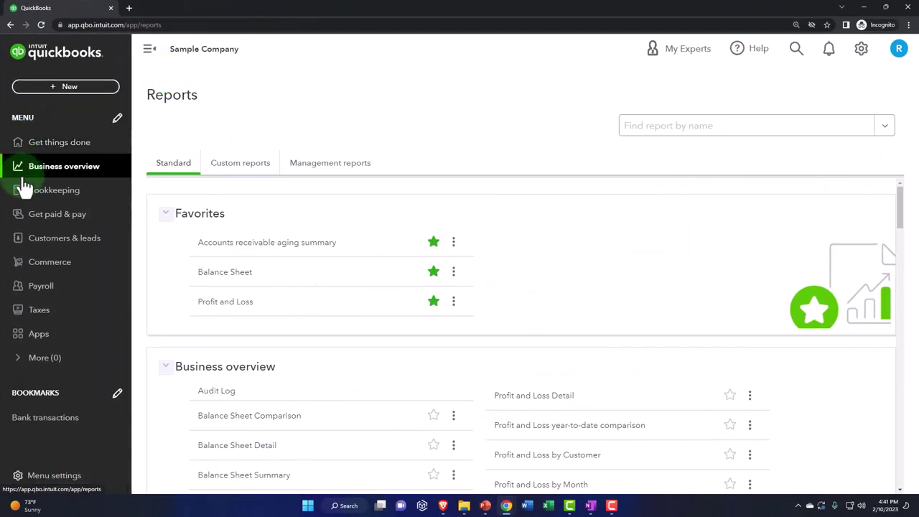
left_click(27, 192)
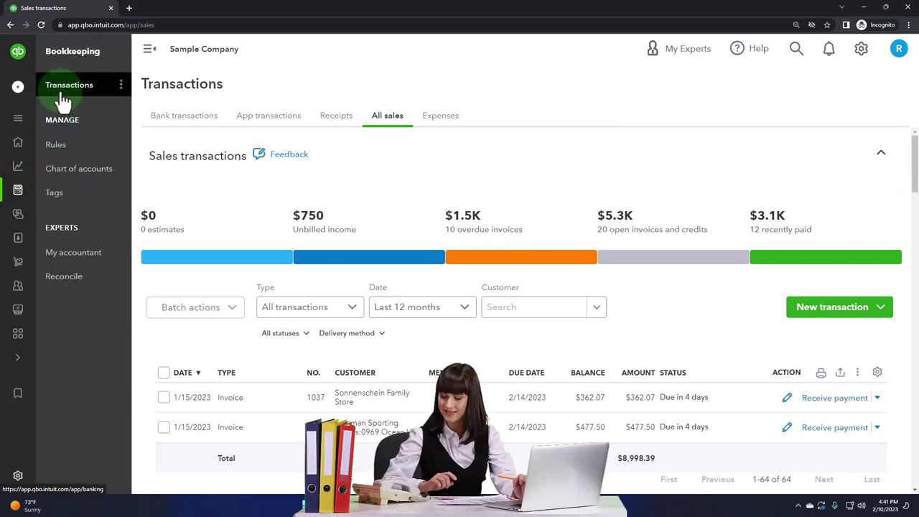
left_click(176, 118)
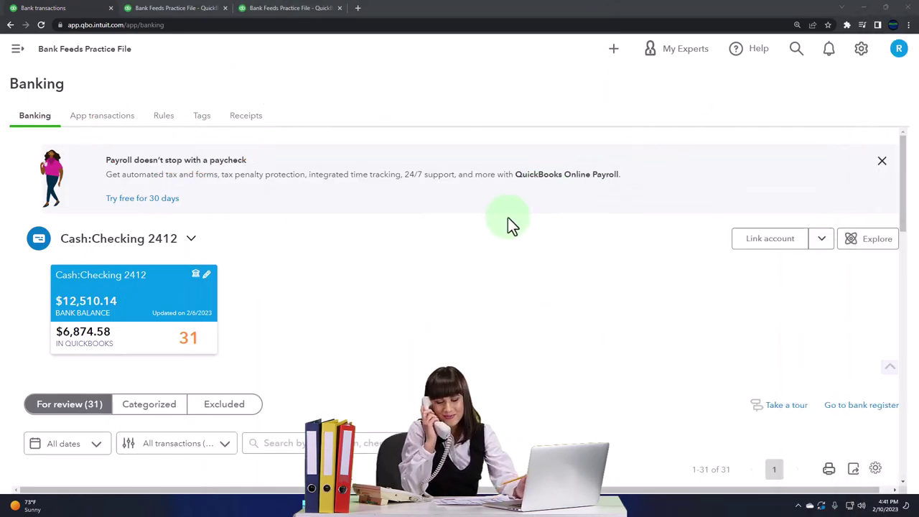
- View the practice file's transactions for review, examine the QuickBooks workflow diagram in OneNote, and return to the practice file
scroll(490, 225, "down", 3)
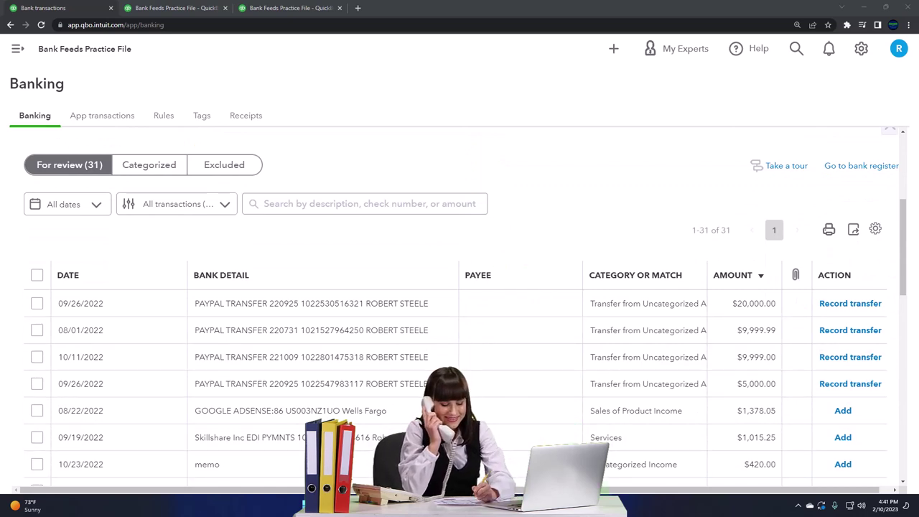
key("alt+Tab")
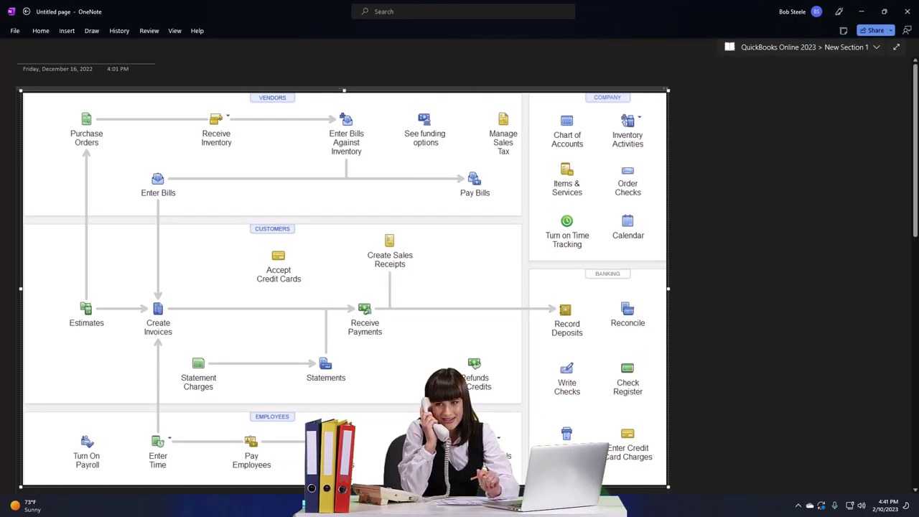
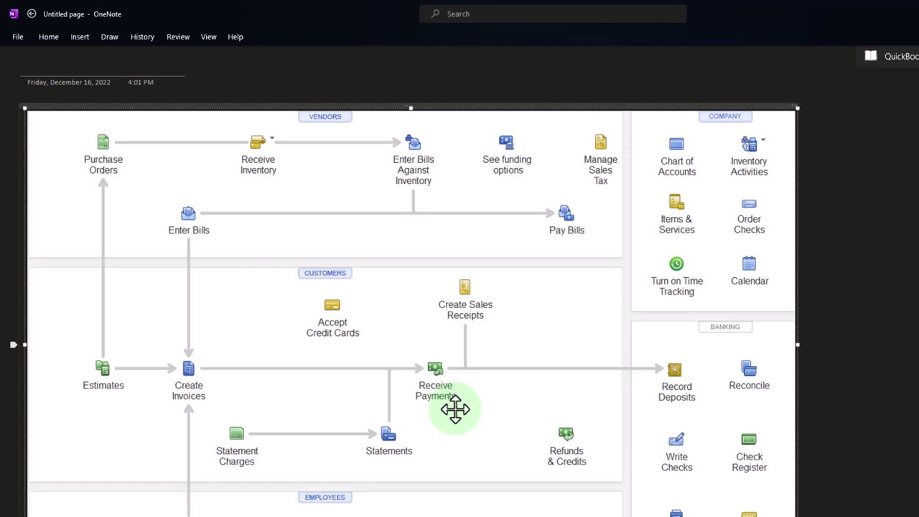
left_click(455, 409)
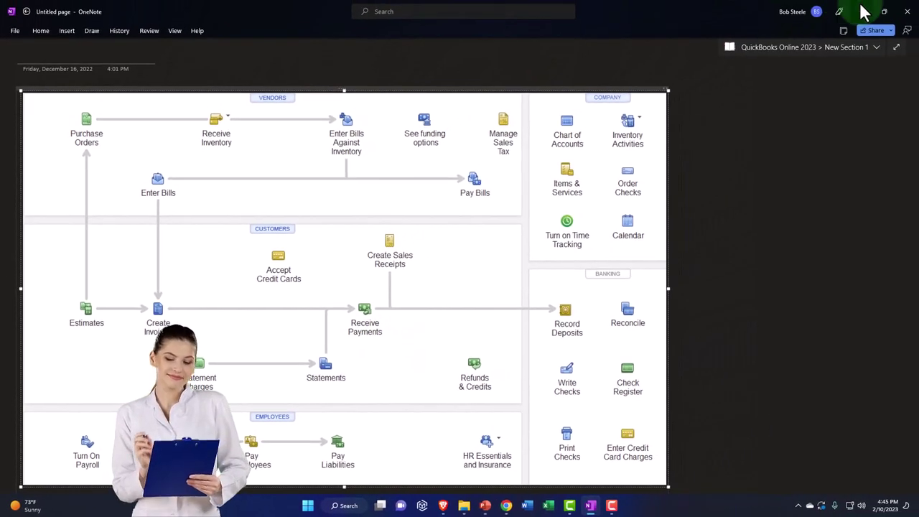
left_click(861, 9)
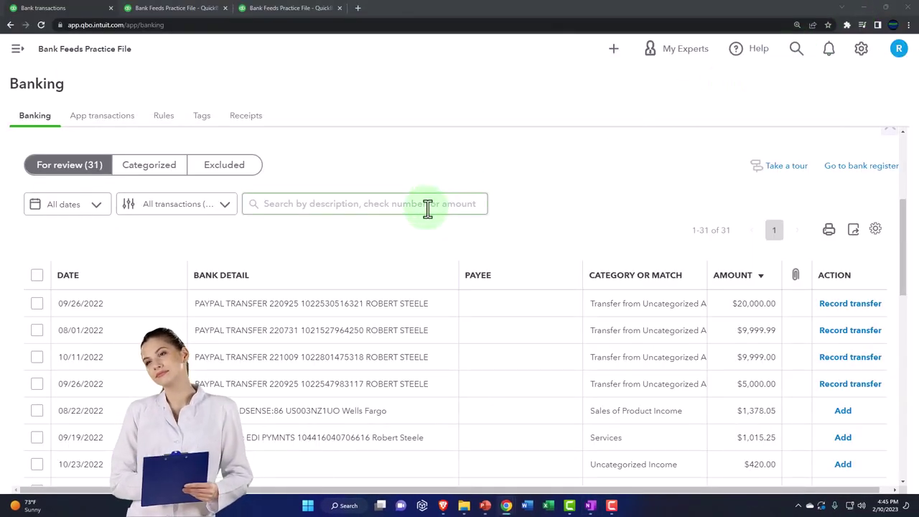
- Duplicate the Bank transactions browser tab and place the copy as the first tab
right_click(84, 8)
left_click(108, 78)
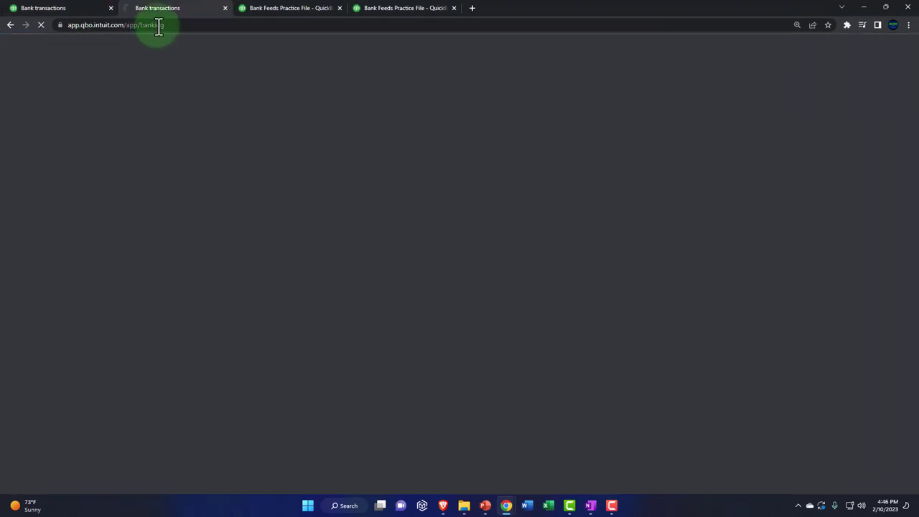
left_click_drag(180, 12, 74, 11)
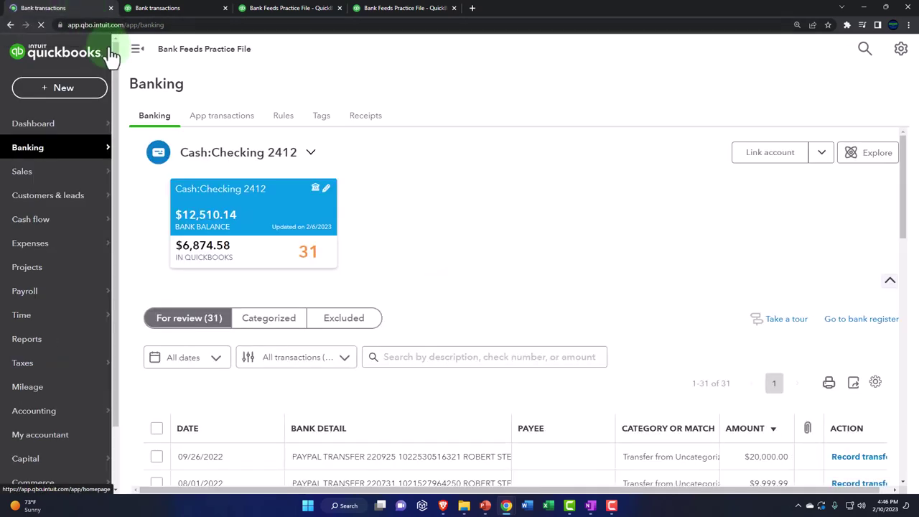
- Look over the transactions for review in the first tab and start a new invoice there
scroll(274, 266, "down", 2)
scroll(276, 260, "down", 2)
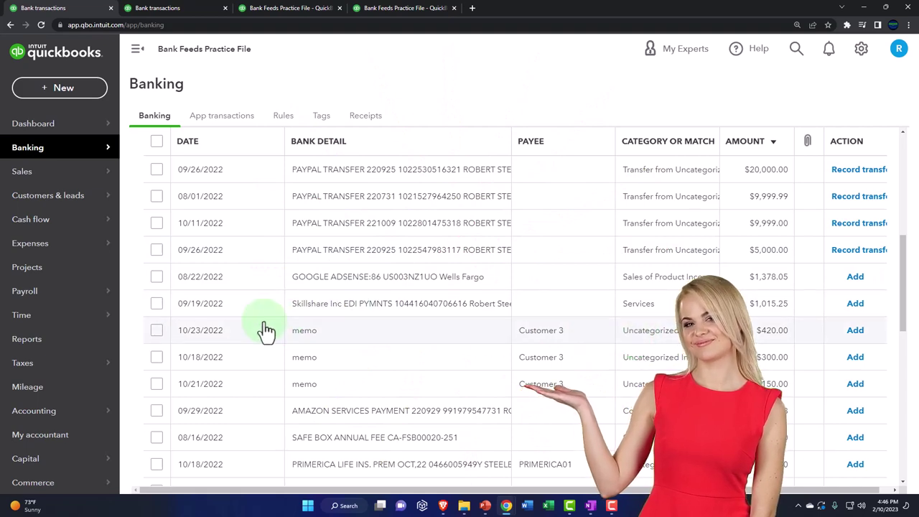
scroll(265, 334, "up", 5)
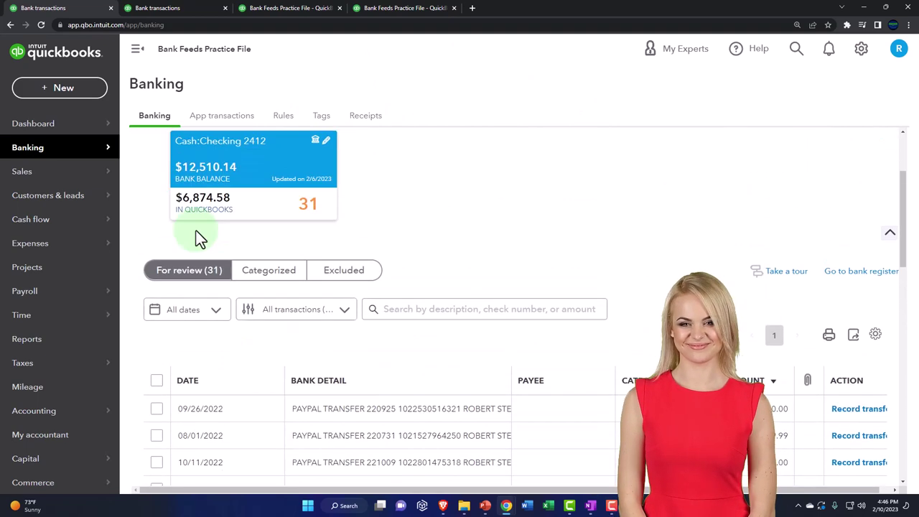
left_click(58, 88)
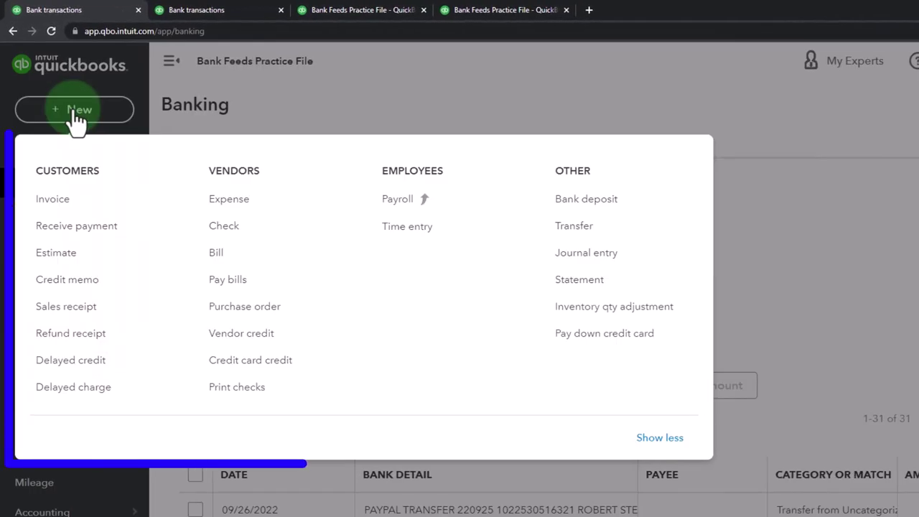
left_click(68, 202)
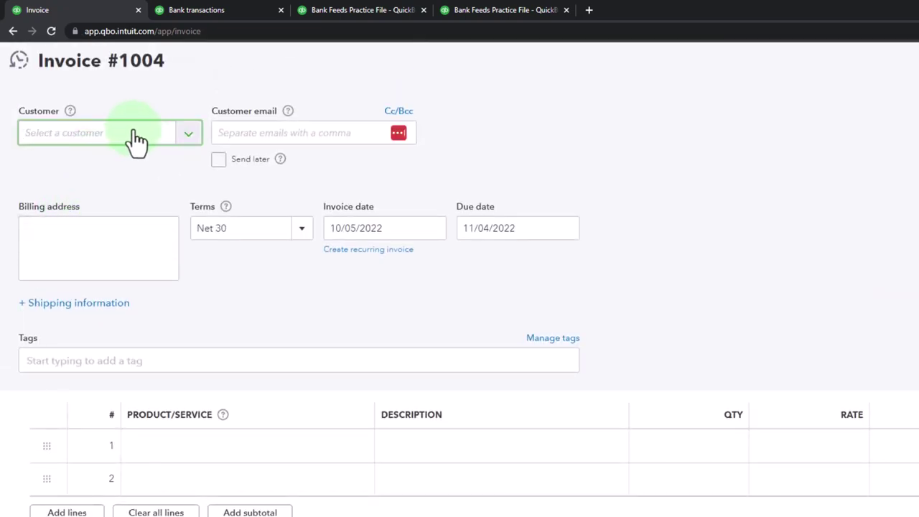
- Add Customer 4 as a new customer on the invoice and save the customer record
left_click(136, 133)
type("Cust")
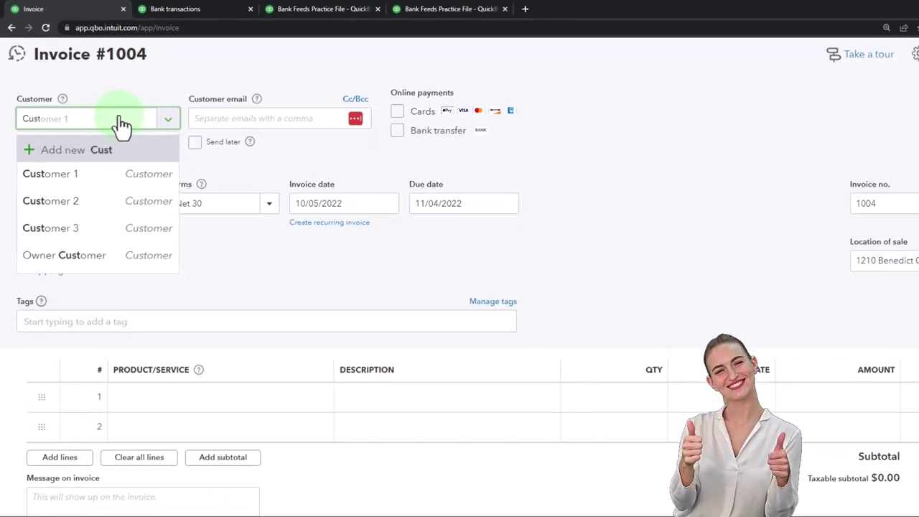
type("omer")
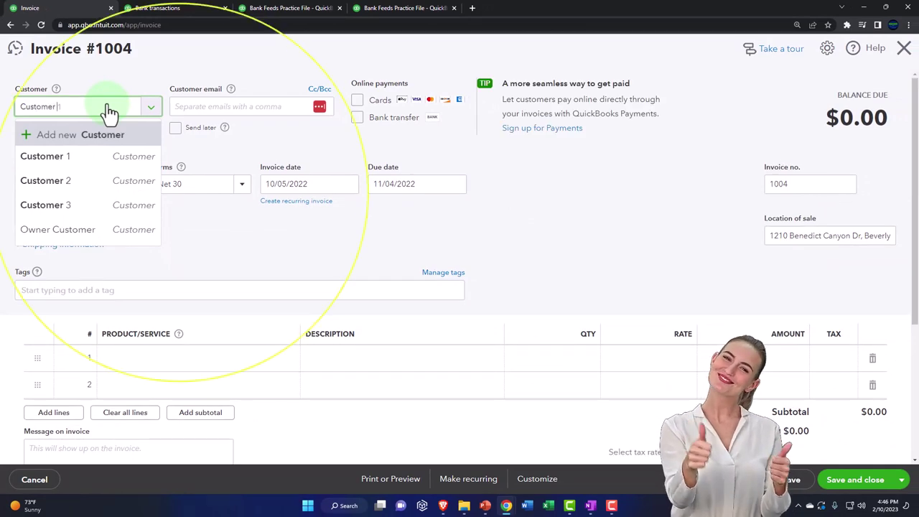
type(" 4")
key("Return")
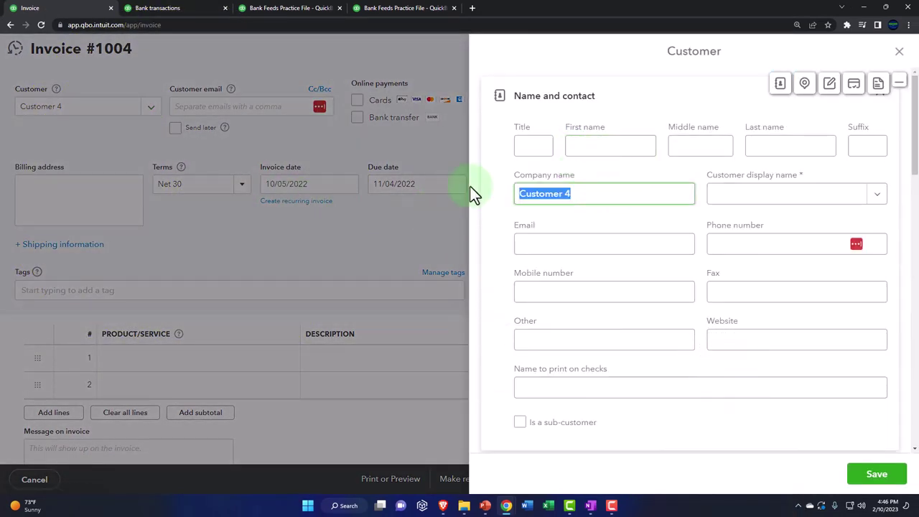
left_click(744, 203)
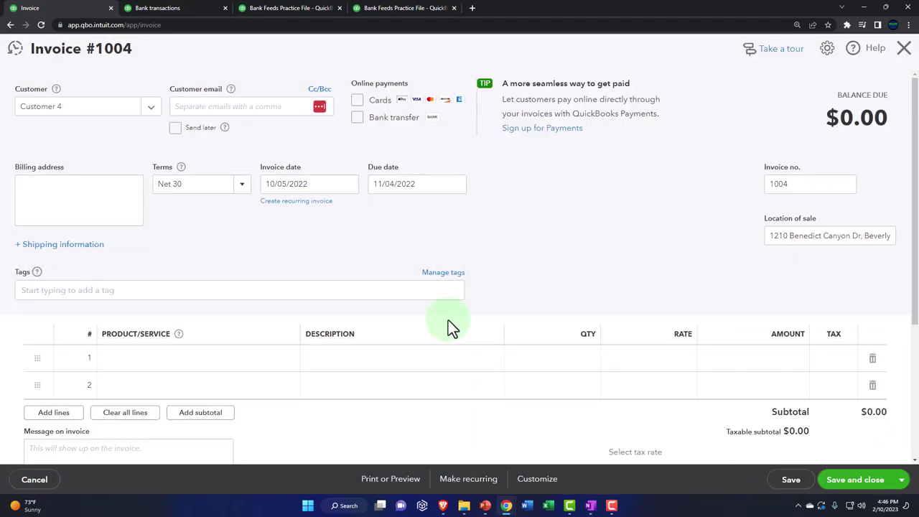
- Set the invoice date to 10/01/2022
left_click(323, 183)
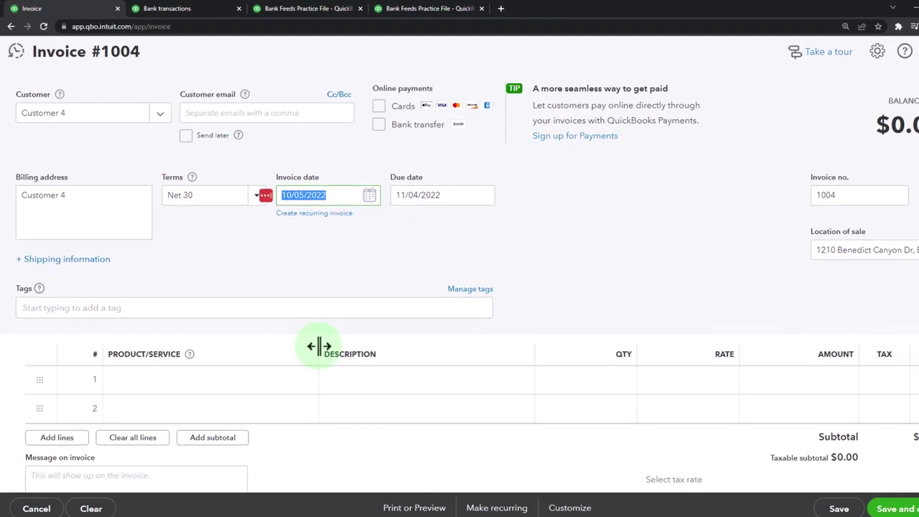
type("09")
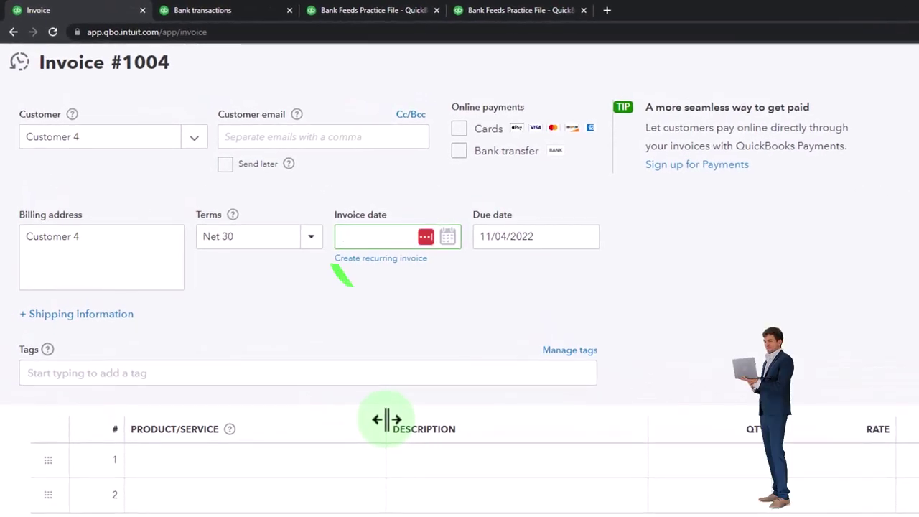
type("1001")
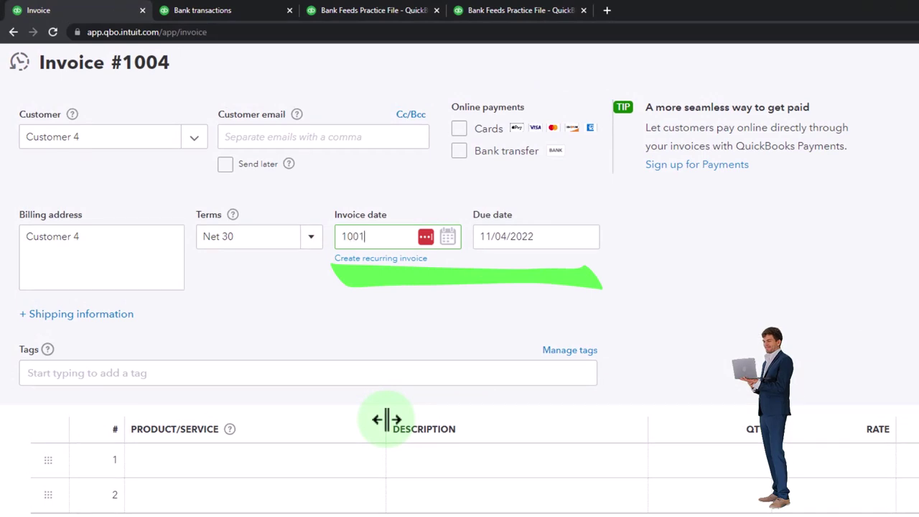
type("22")
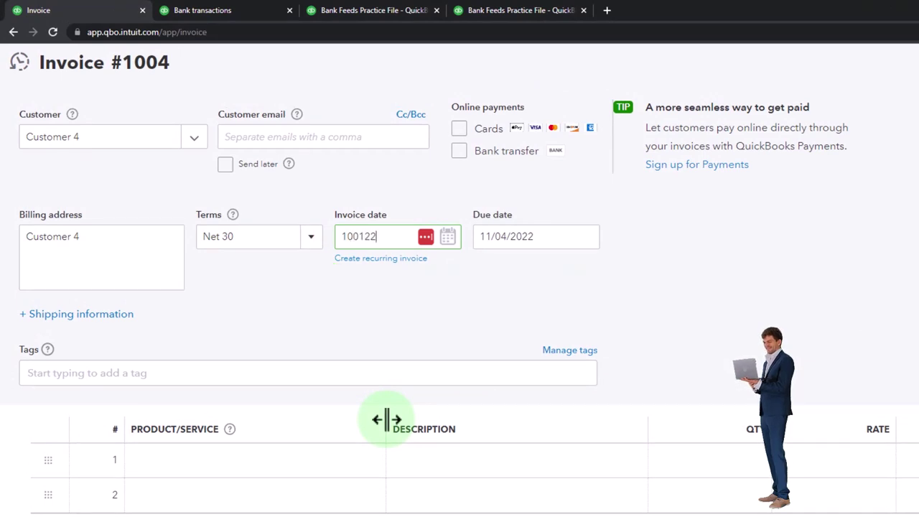
- Enter Hours as the first invoice line's service, check the amount in the bank feed tab, and set the rate to 420
scroll(421, 455, "down", 5)
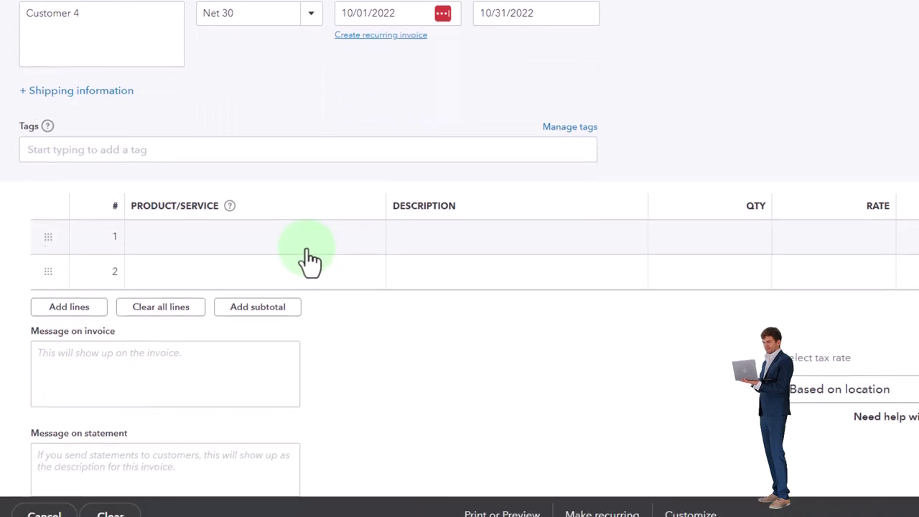
left_click(308, 247)
left_click(368, 240)
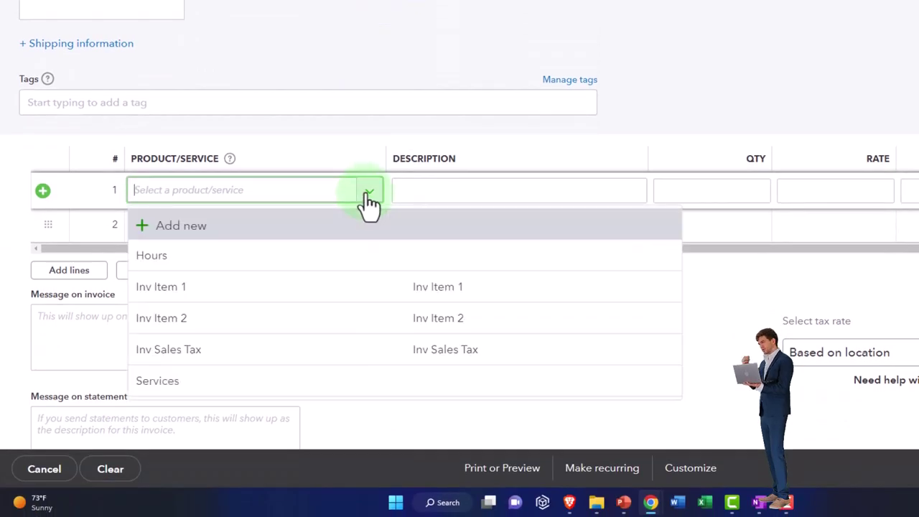
left_click(328, 257)
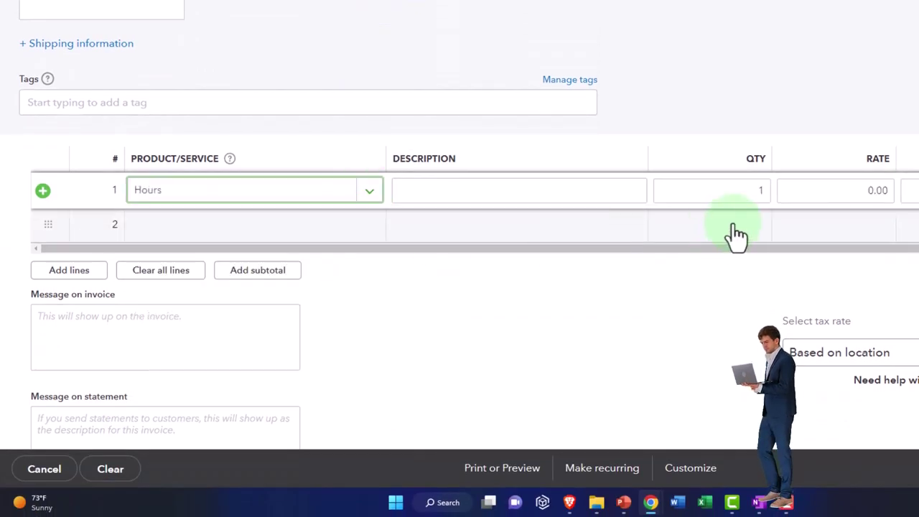
left_click(819, 189)
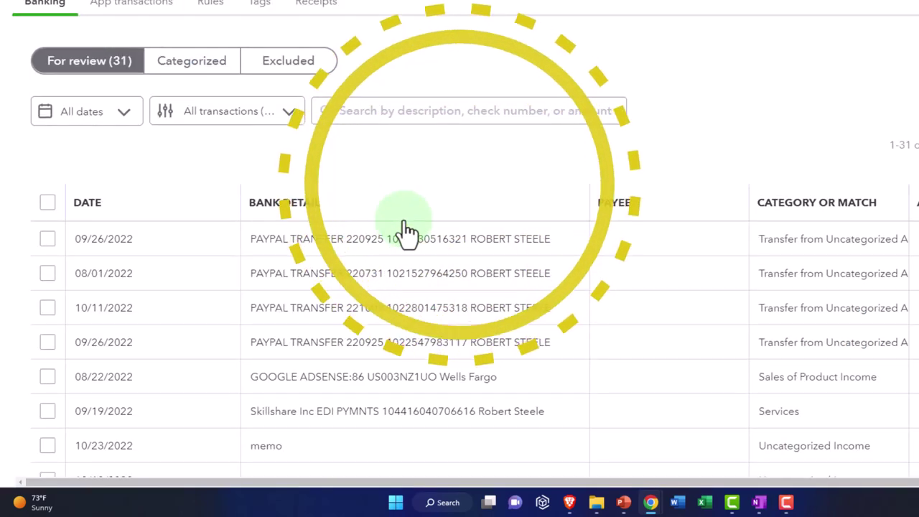
scroll(380, 287, "down", 2)
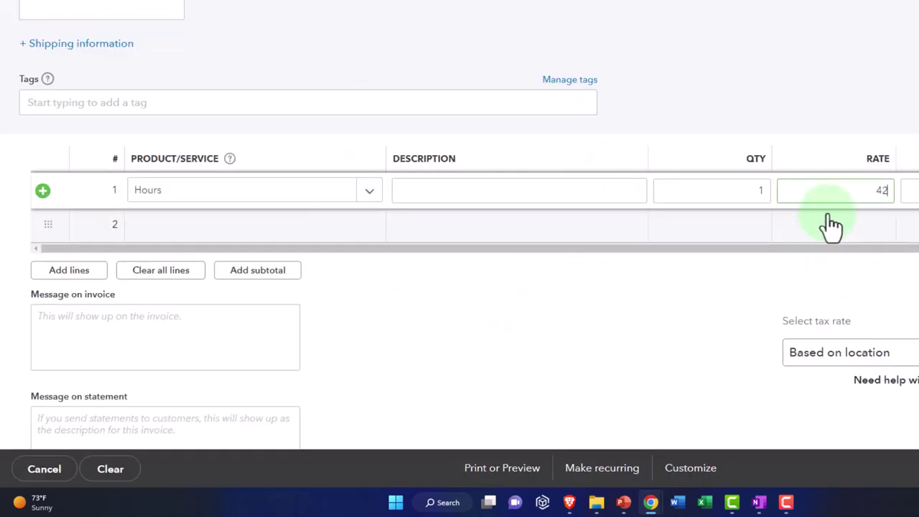
type("0")
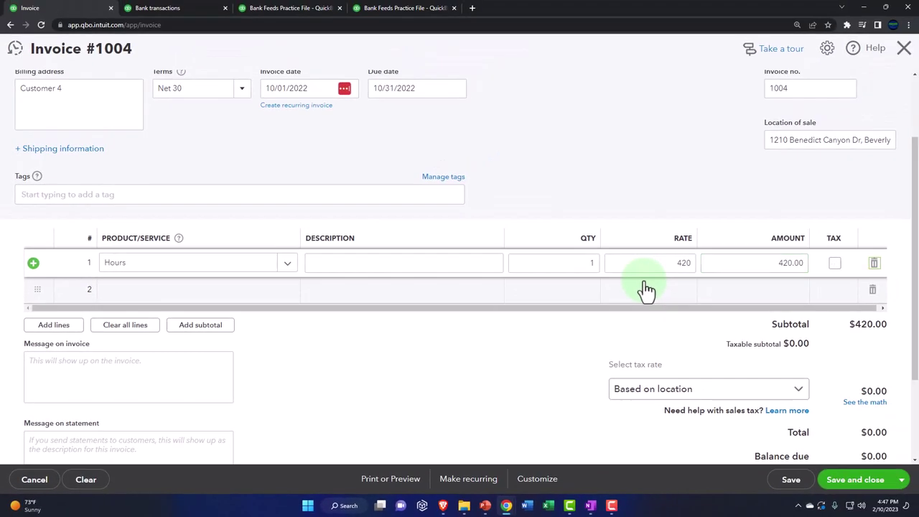
left_click(564, 375)
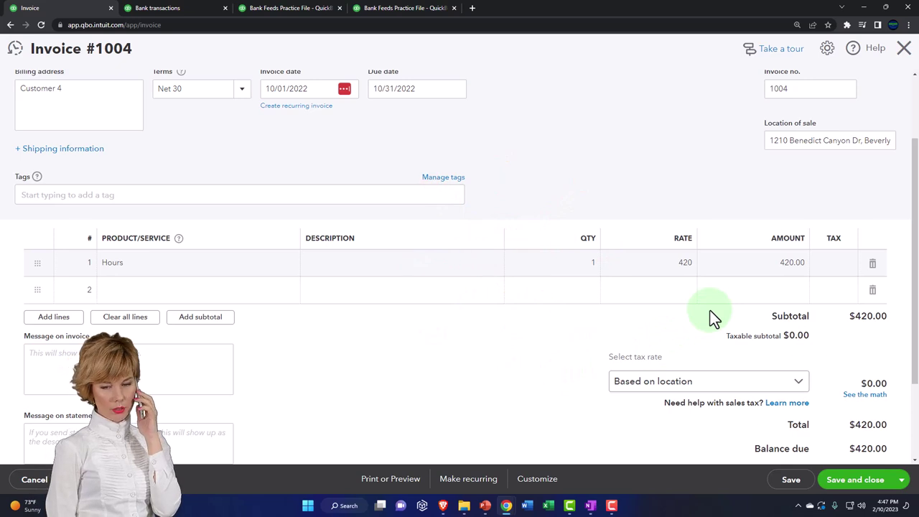
- Review the completed invoice, compare it with the 420.00 memo transaction in the bank feed tab, and return to the invoice
scroll(606, 361, "up", 1)
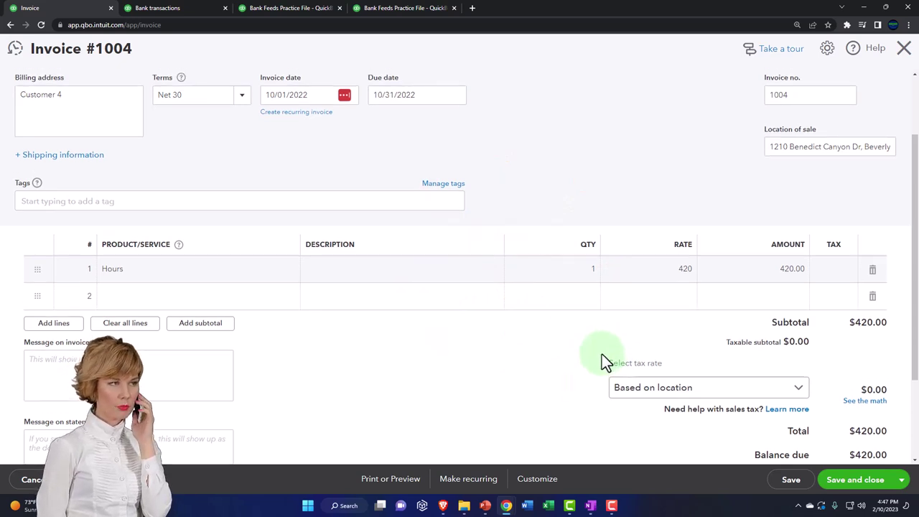
scroll(602, 354, "up", 2)
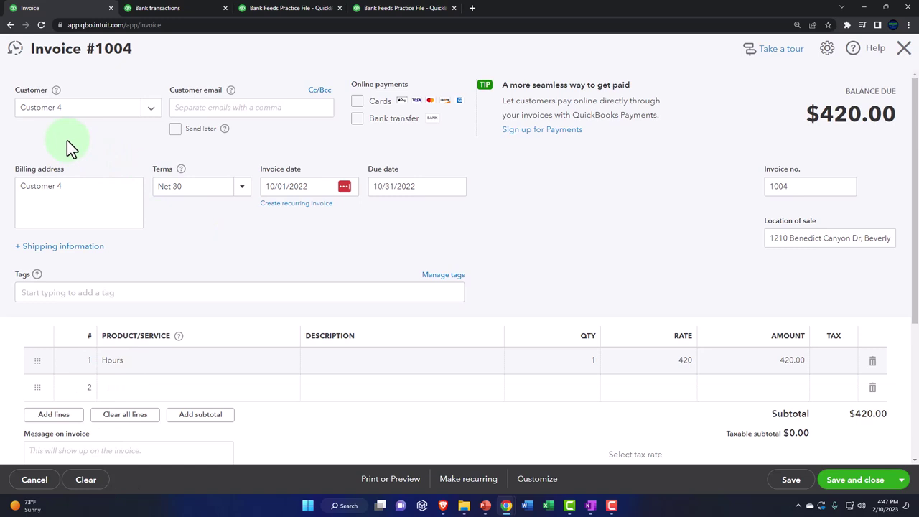
scroll(67, 140, "down", 2)
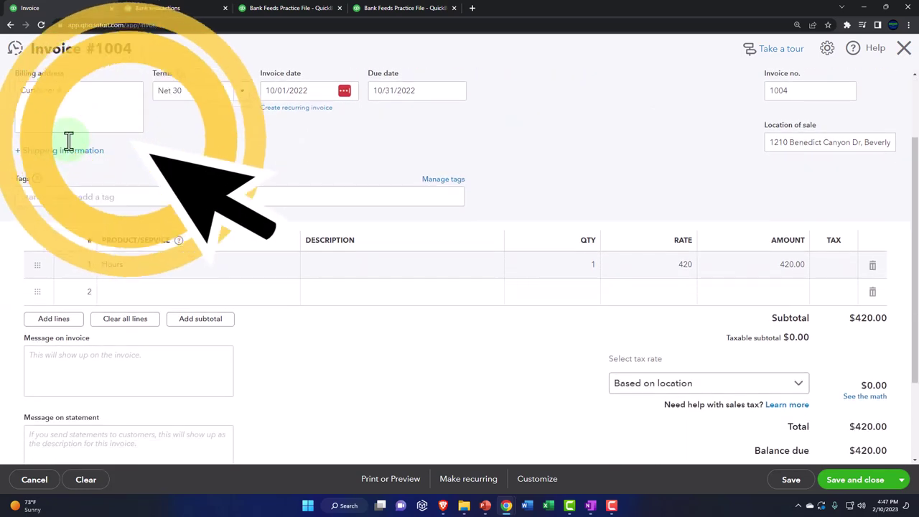
left_click(163, 12)
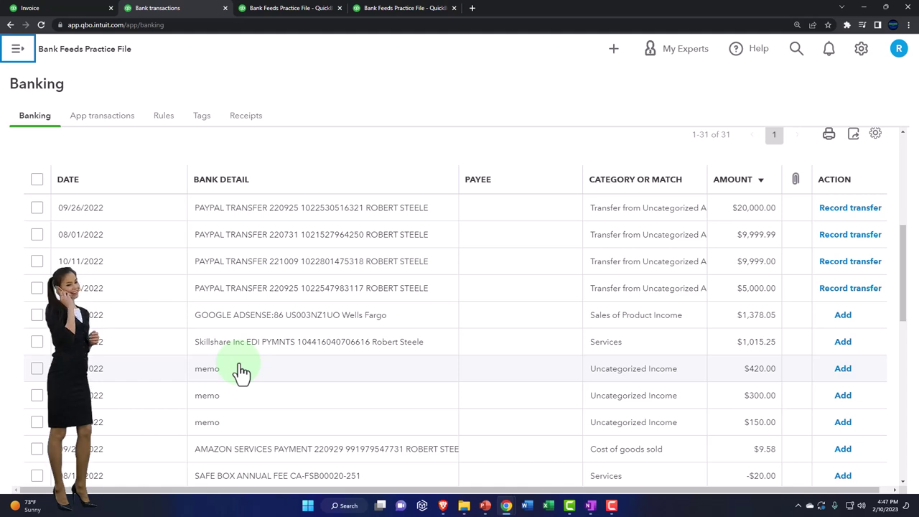
left_click(81, 7)
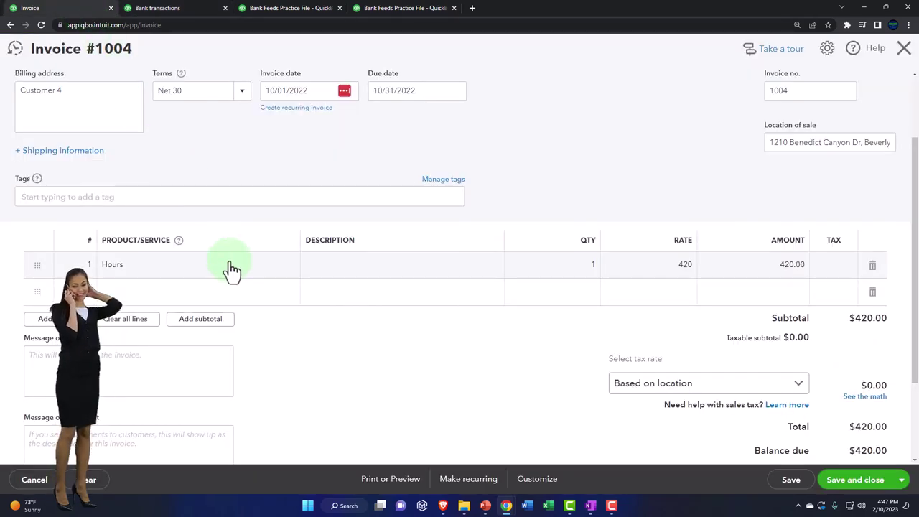
- Save and close the Customer 4 invoice and rerun the 2022 balance sheet report
left_click(856, 479)
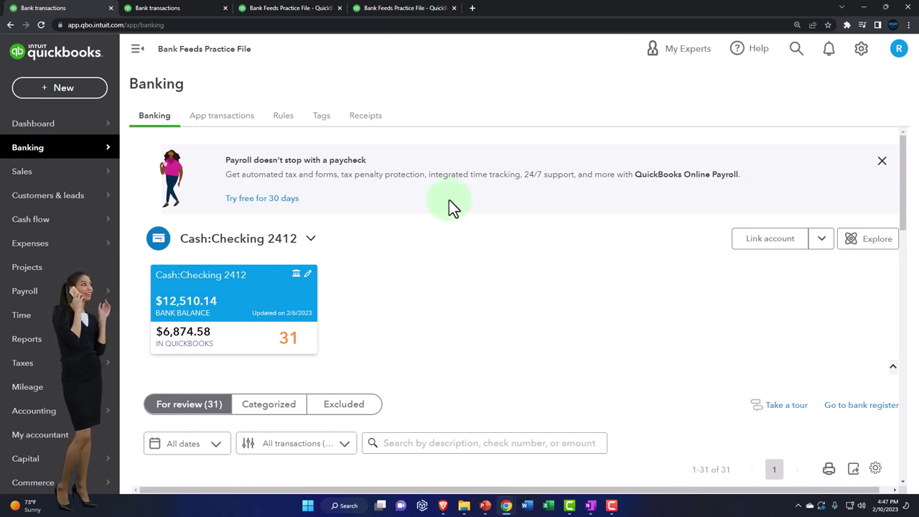
left_click(304, 12)
scroll(373, 308, "up", 3)
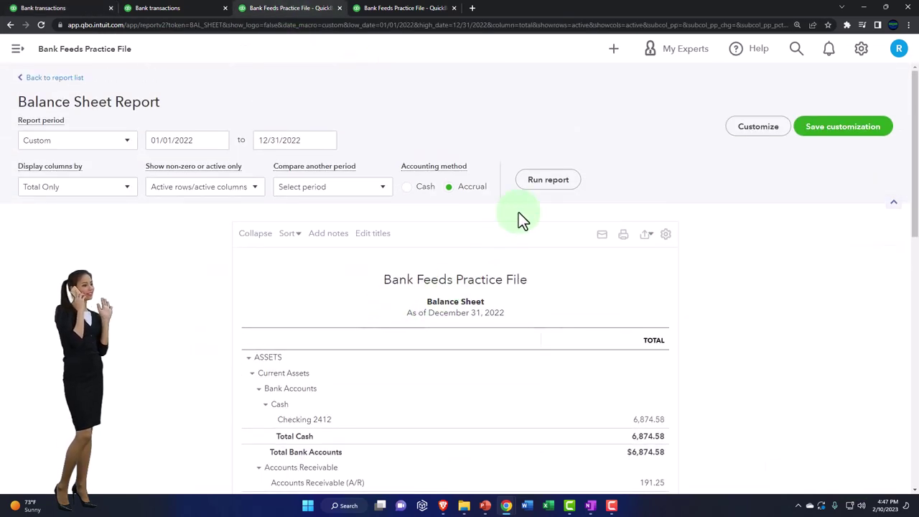
left_click(538, 185)
- Open the transactions behind Accounts Receivable on the balance sheet, view the Customer 4 invoice, and return to the report summary
scroll(519, 245, "down", 2)
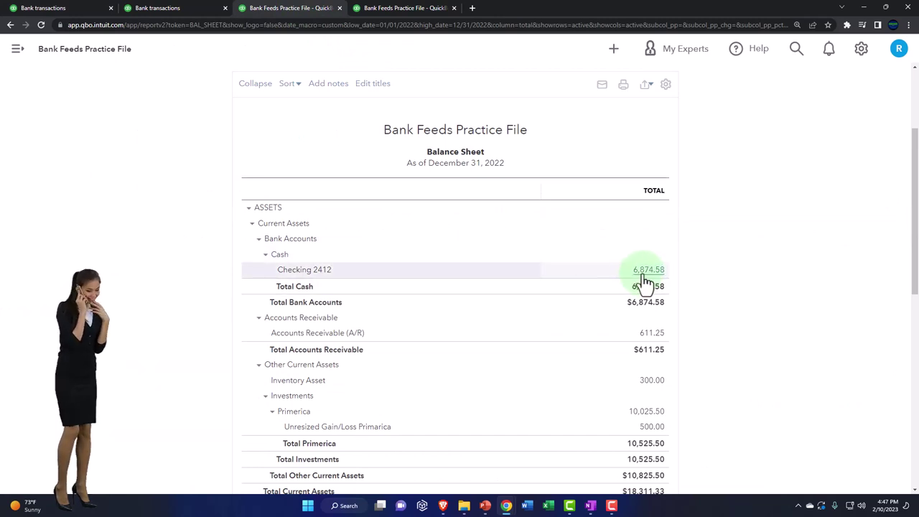
scroll(646, 282, "down", 1)
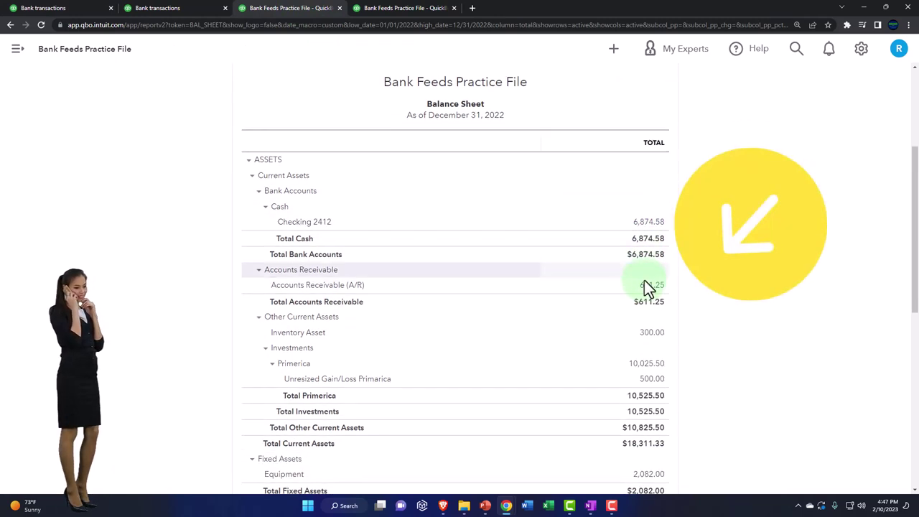
left_click(646, 286)
scroll(648, 295, "down", 1)
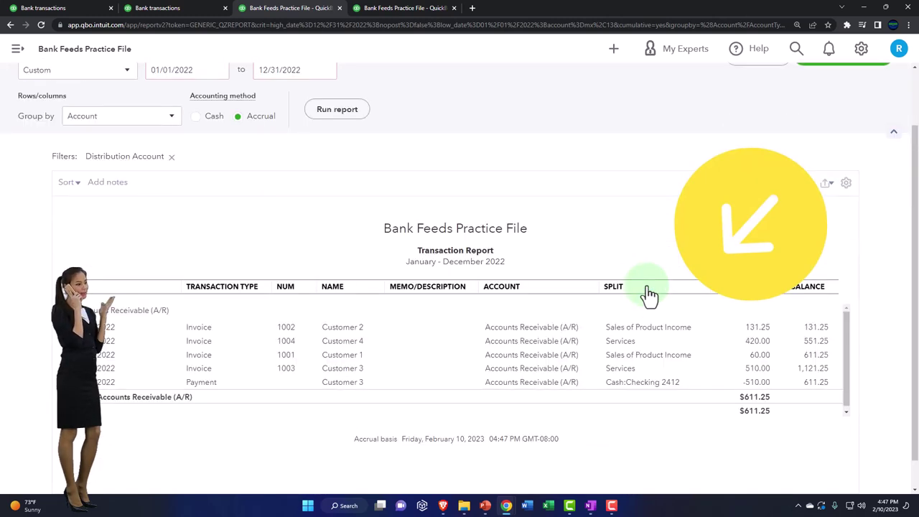
left_click(751, 345)
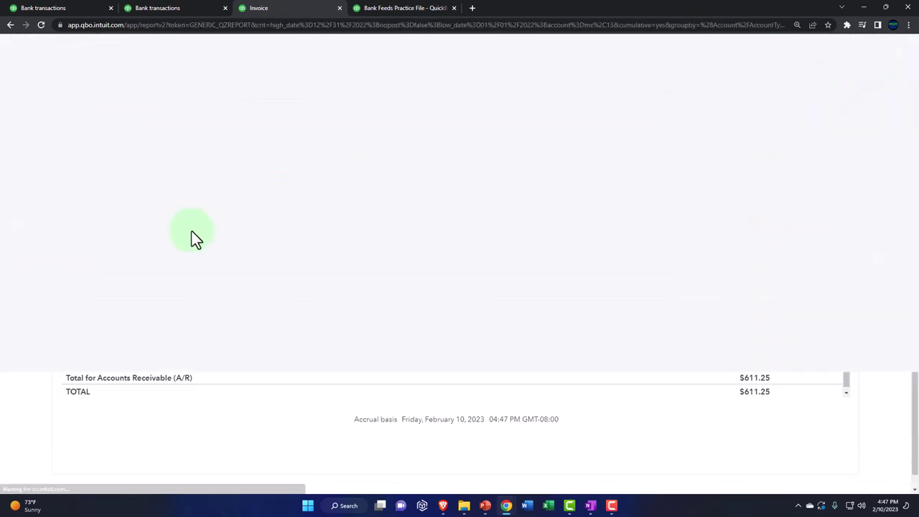
scroll(71, 88, "up", 1)
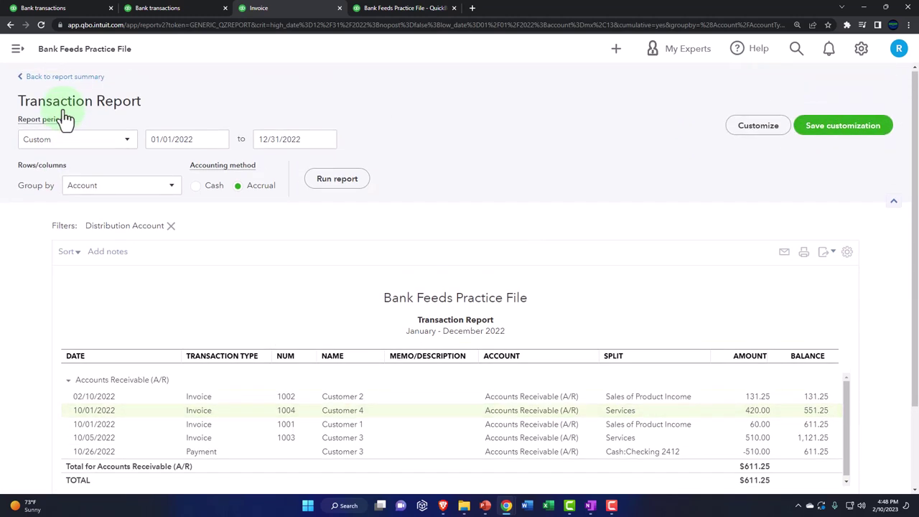
left_click(62, 77)
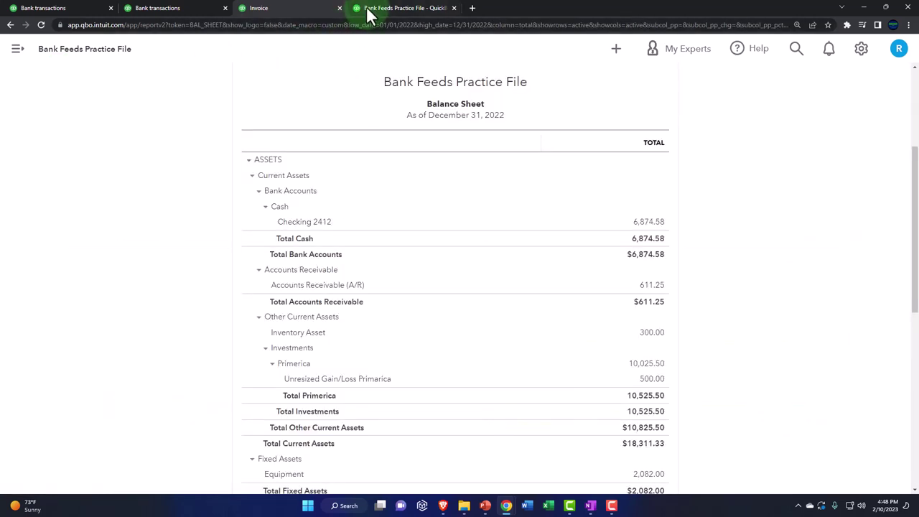
- Rerun the Profit and Loss report, examine the transactions behind Services income, and return to the report summary
left_click(368, 12)
scroll(674, 198, "up", 3)
left_click(542, 181)
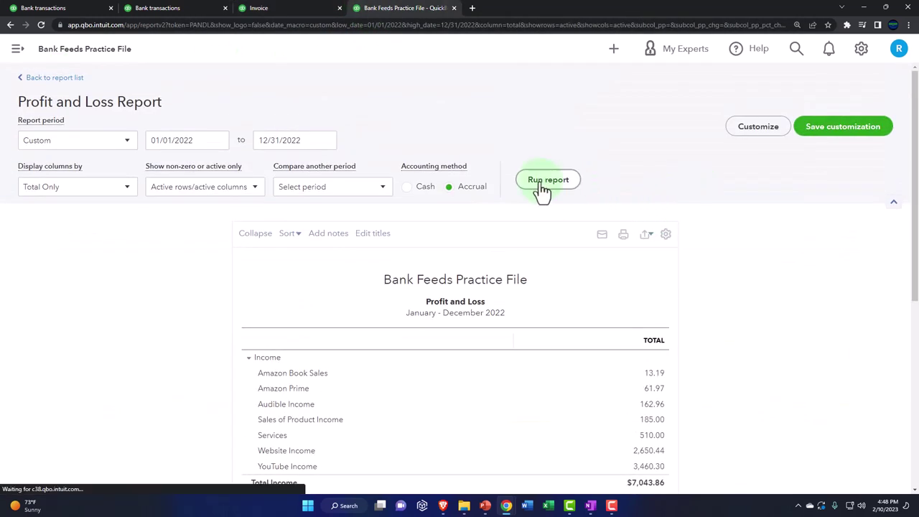
scroll(486, 322, "down", 3)
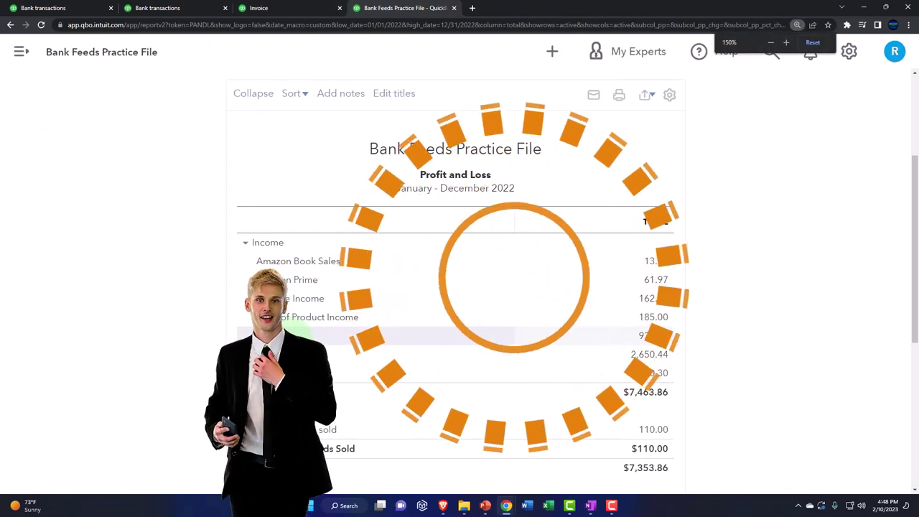
left_click(667, 336)
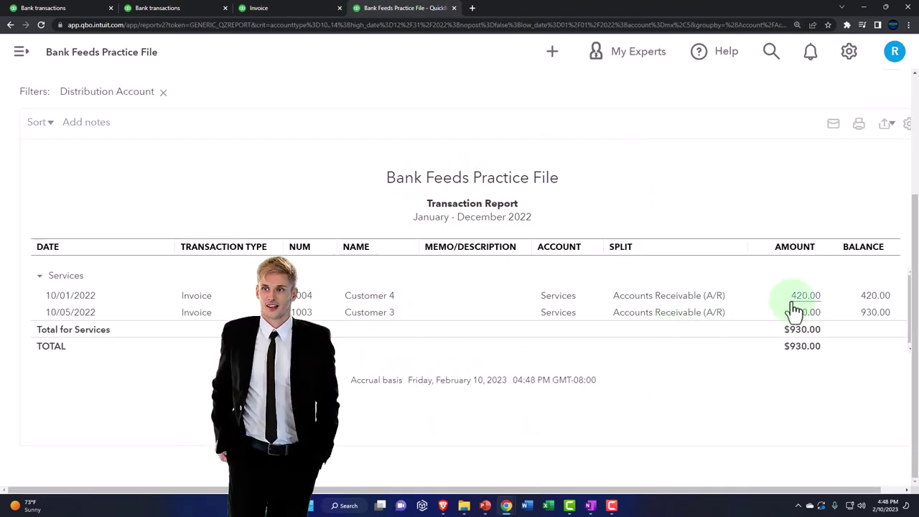
scroll(135, 212, "up", 3)
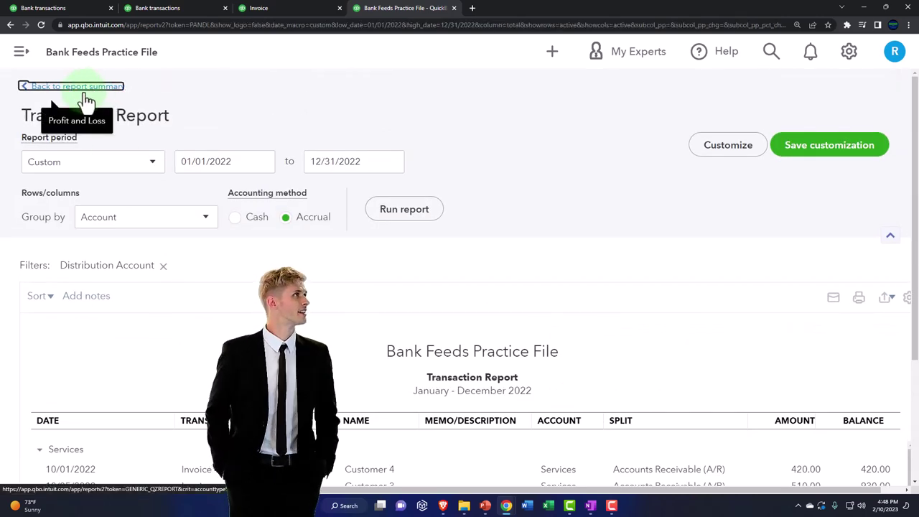
left_click(81, 87)
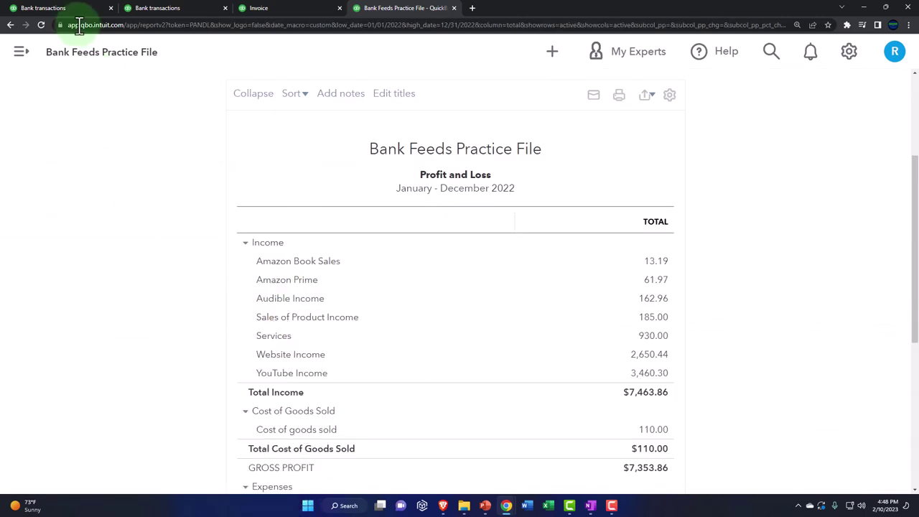
- Go to the sales customer list and open Customer 4's record to examine its transaction list
left_click(61, 10)
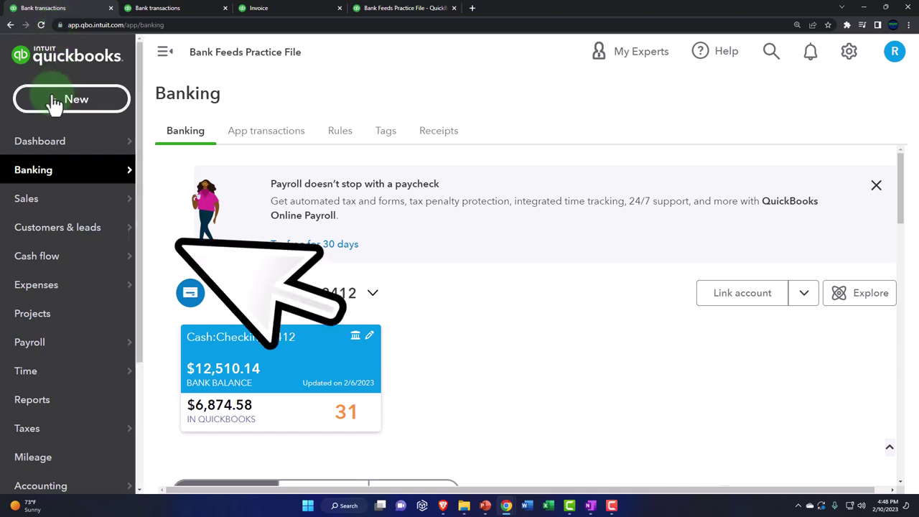
left_click(29, 201)
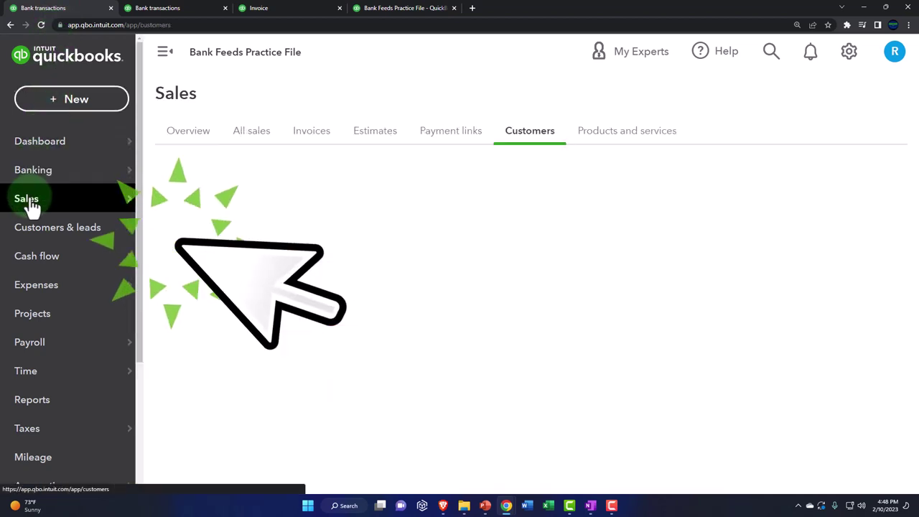
left_click(532, 135)
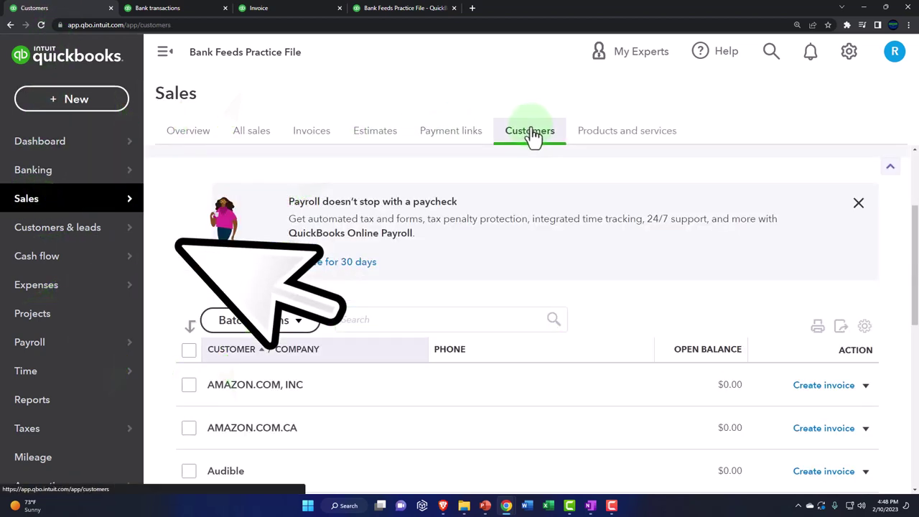
left_click(164, 52)
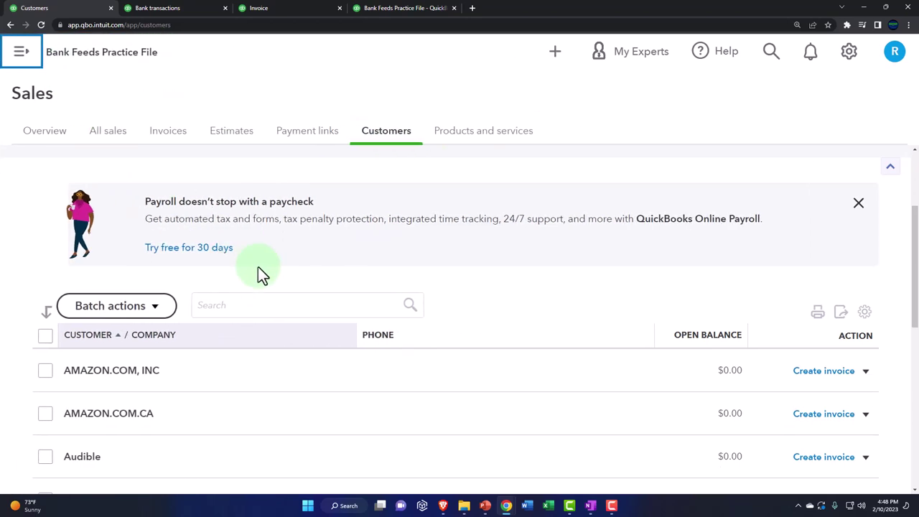
scroll(260, 273, "down", 5)
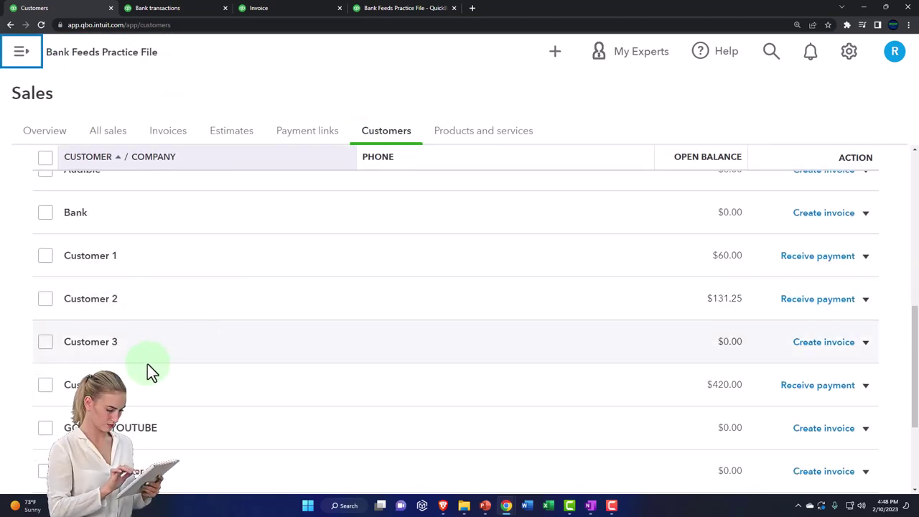
left_click(79, 385)
scroll(152, 415, "down", 1)
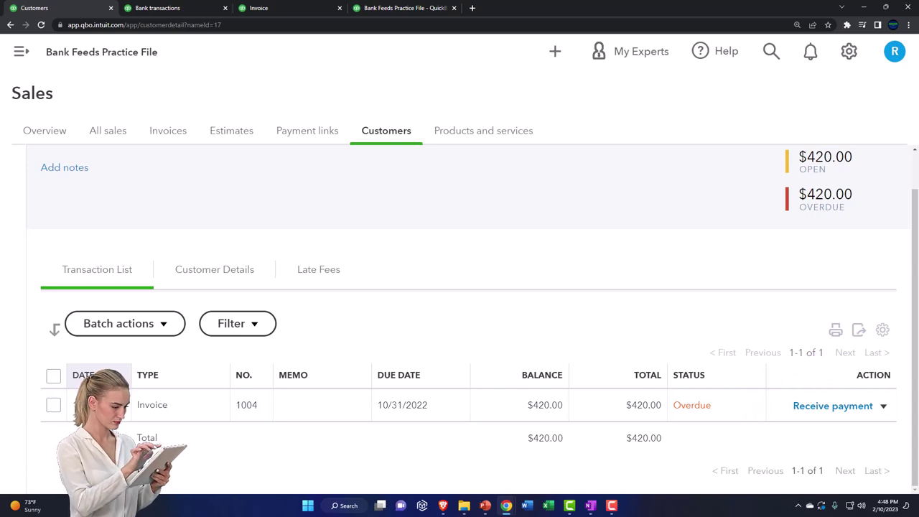
- View the Customers page in the Sample Company window and the workflow flowchart in OneNote, returning to Customer 4's record in QuickBooks
key("alt+Tab")
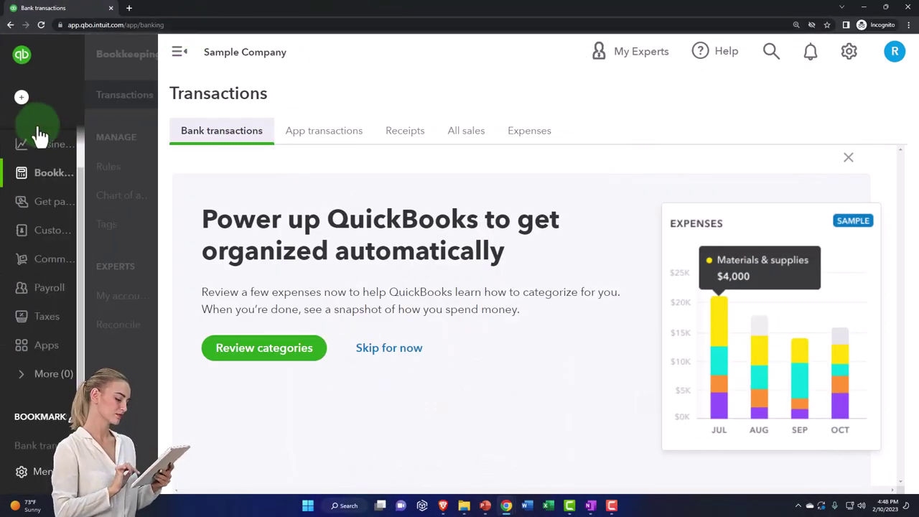
left_click(46, 201)
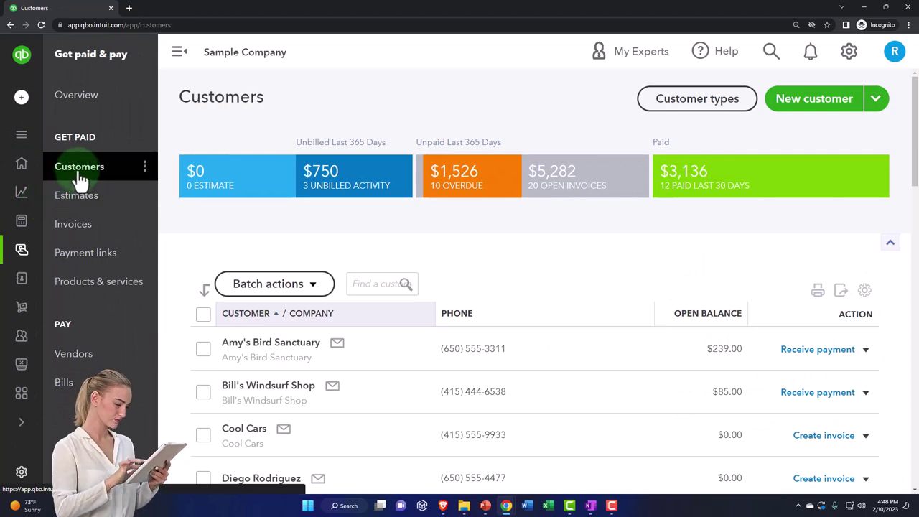
key("alt+Tab")
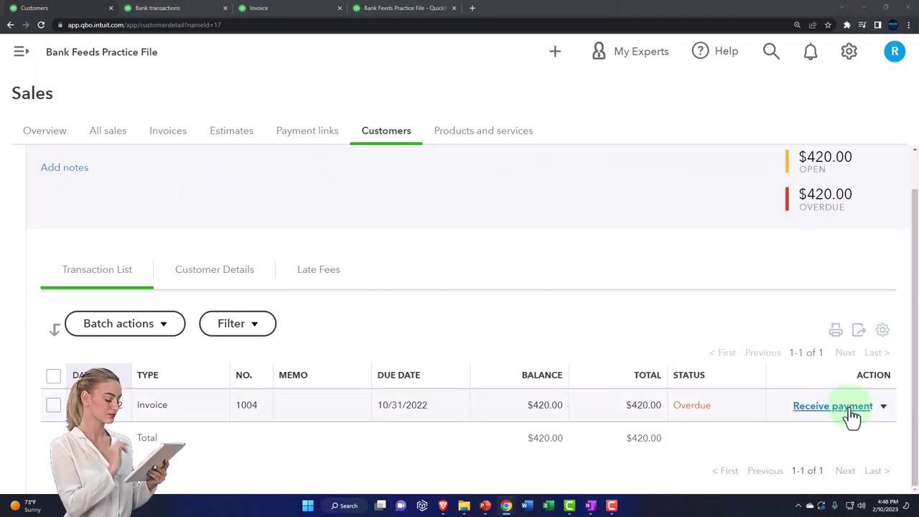
left_click(590, 506)
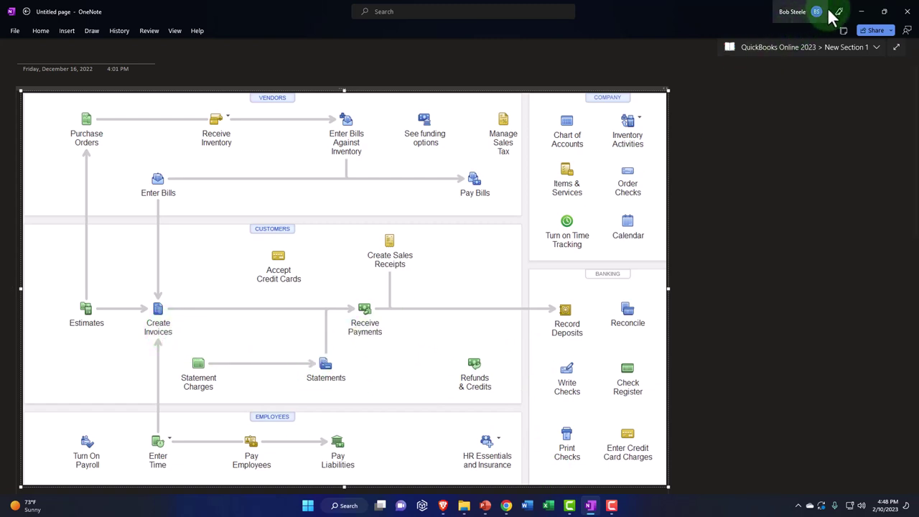
left_click(862, 11)
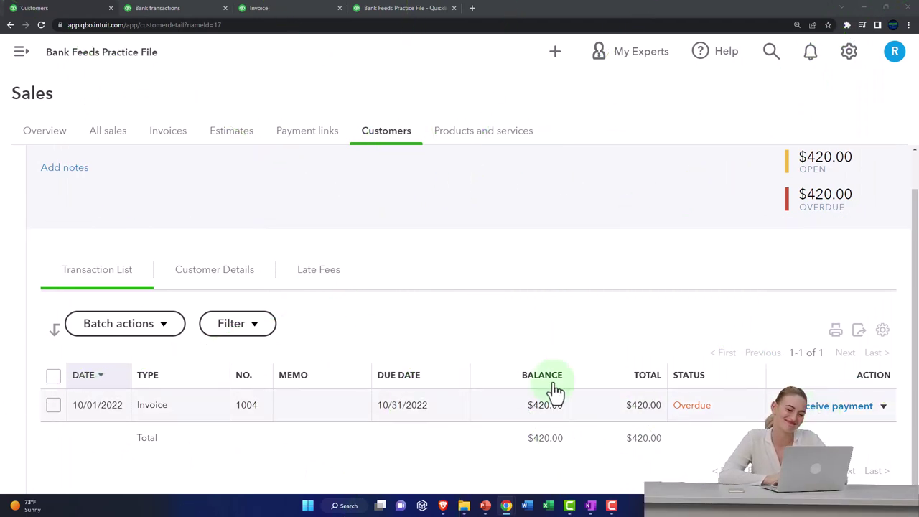
- Return to the sales customer list and review the customers' open balances
left_click(22, 52)
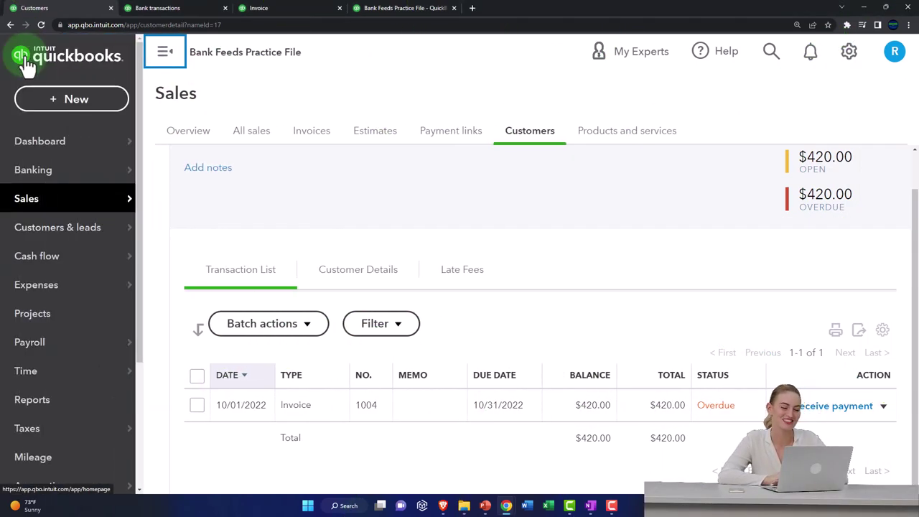
mouse_move(49, 206)
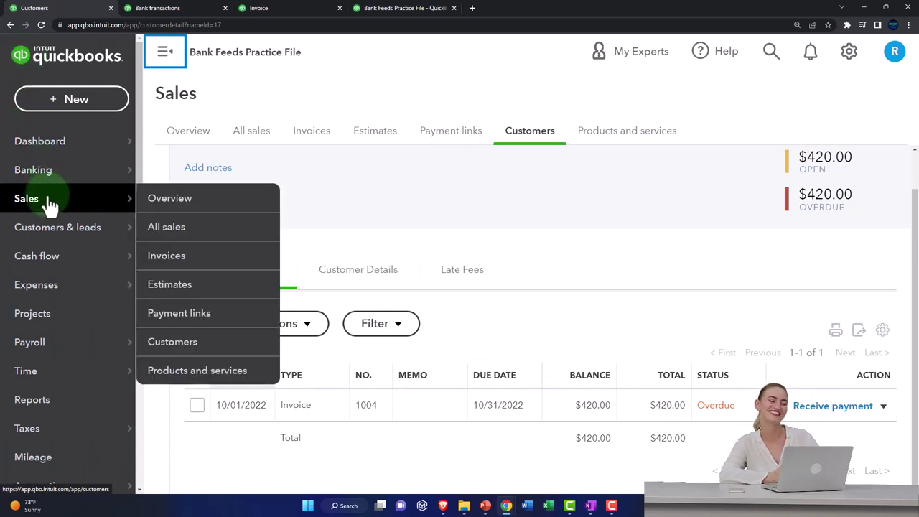
left_click(55, 206)
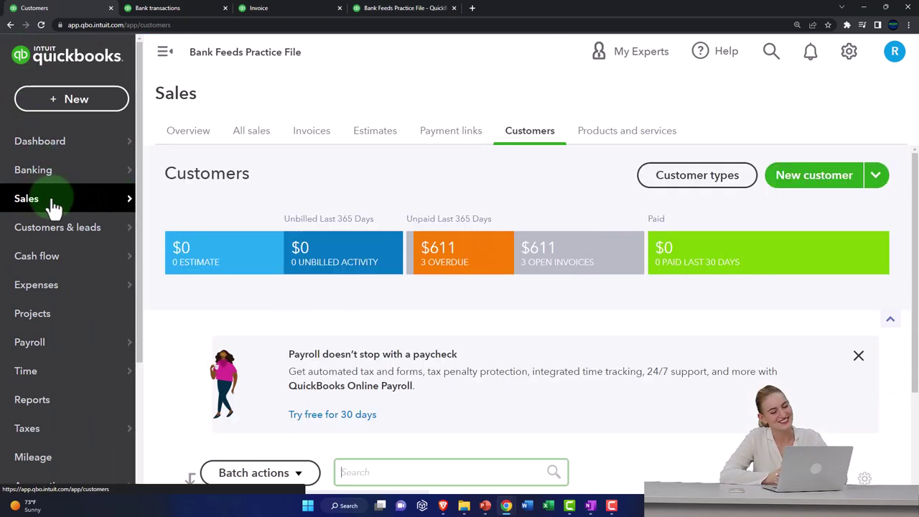
scroll(55, 207, "down", 5)
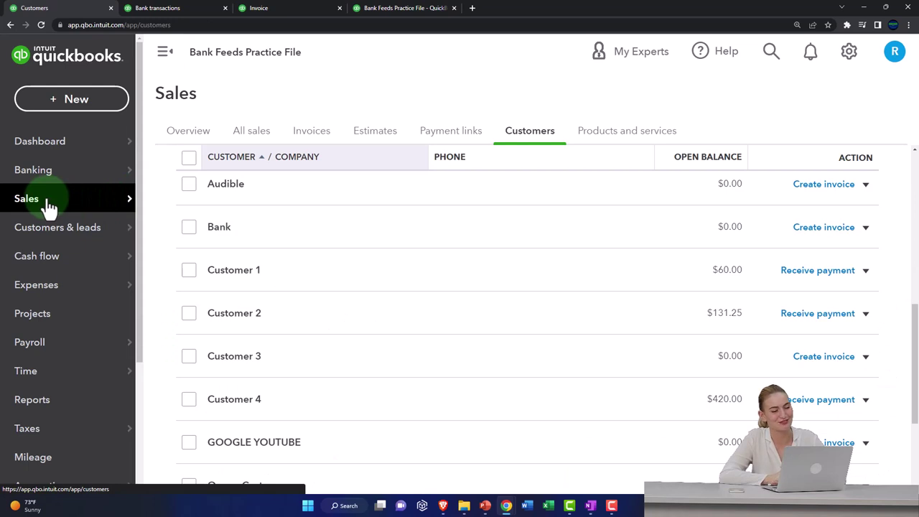
- Show all sales transactions, review the invoices, and filter the list to open invoices and credits
left_click(253, 137)
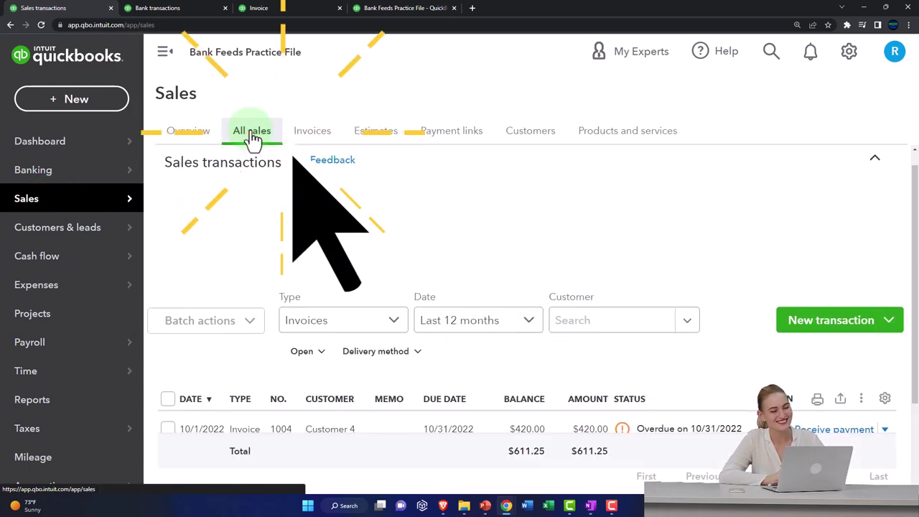
left_click(164, 51)
scroll(143, 259, "down", 1)
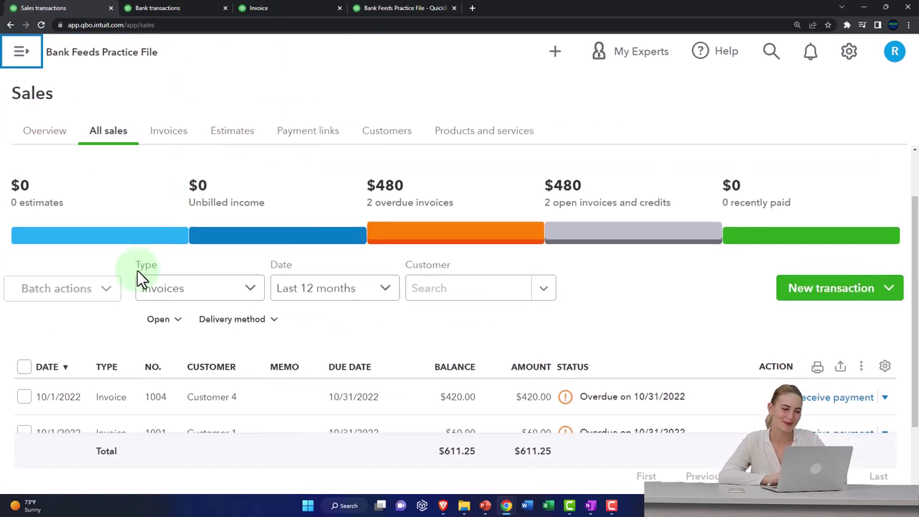
scroll(140, 278, "down", 1)
scroll(140, 283, "up", 1)
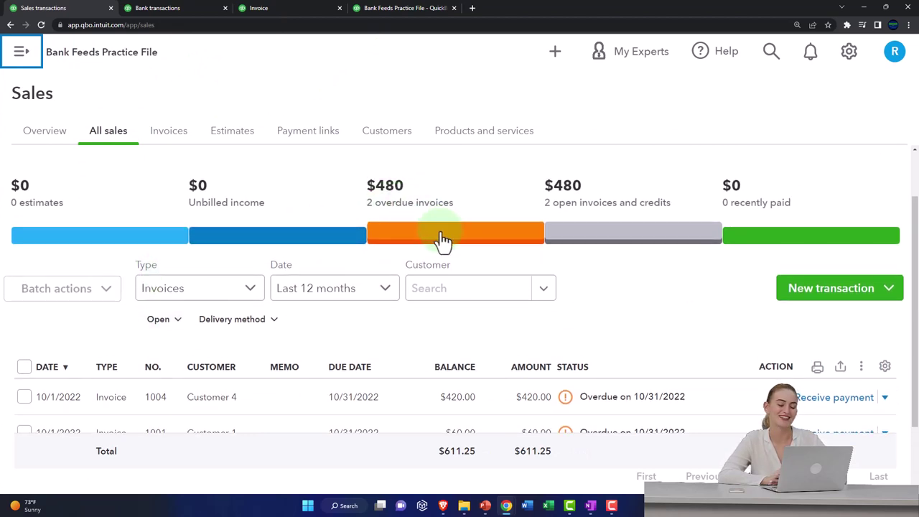
left_click(587, 239)
scroll(585, 239, "down", 3)
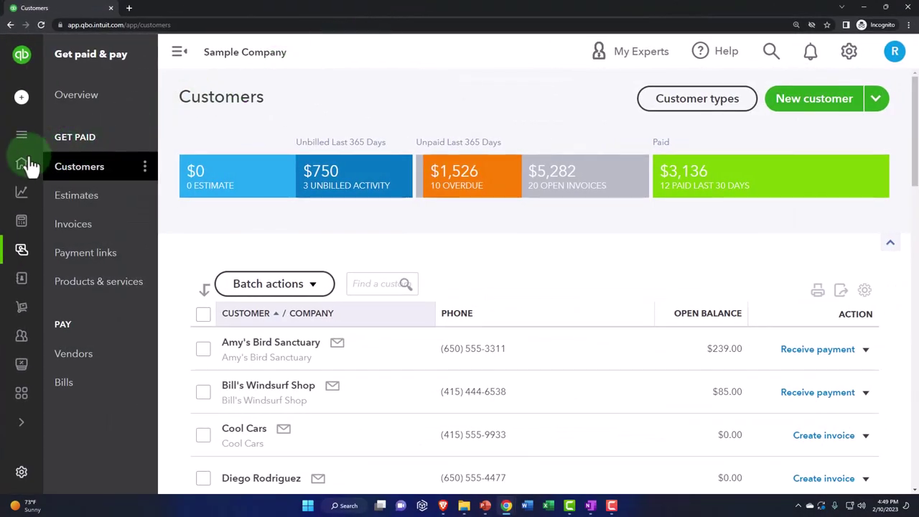
- Switch to the Sample Company window and show the All sales list under the bookkeeping transactions, with the navigation collapsed
left_click(43, 173)
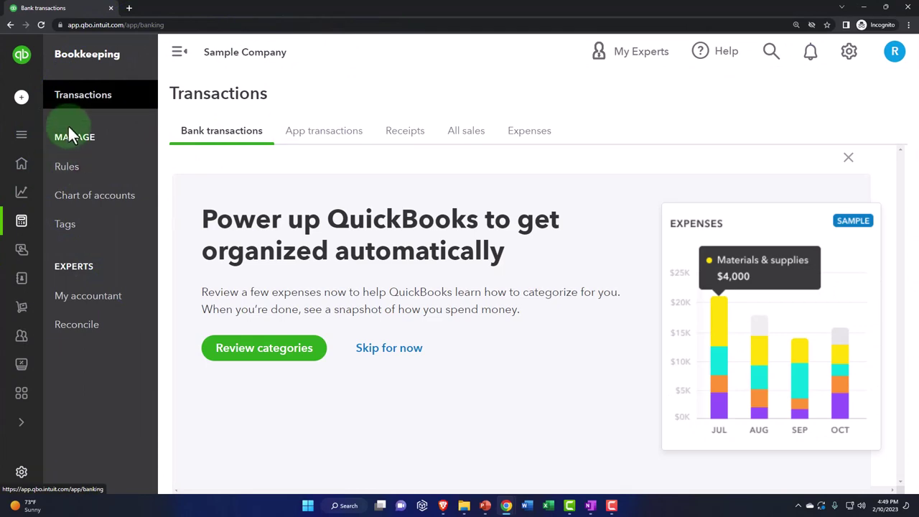
left_click(459, 138)
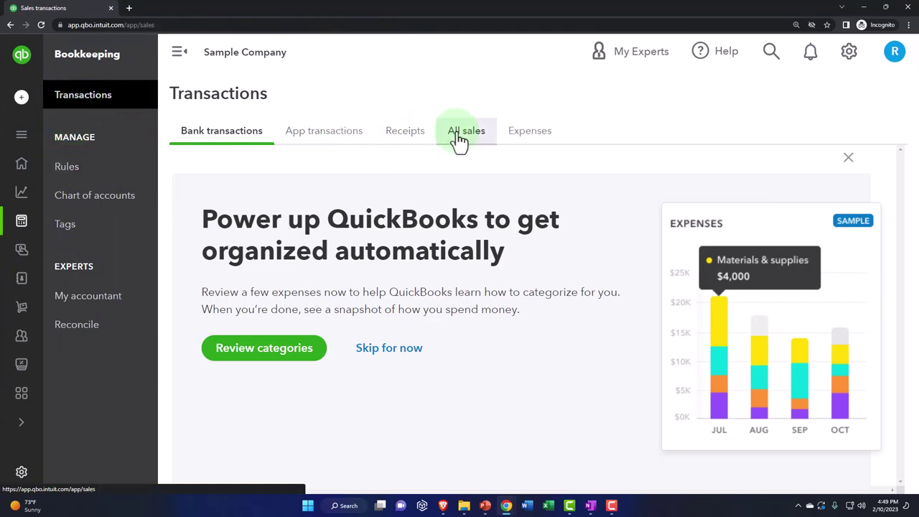
left_click(179, 53)
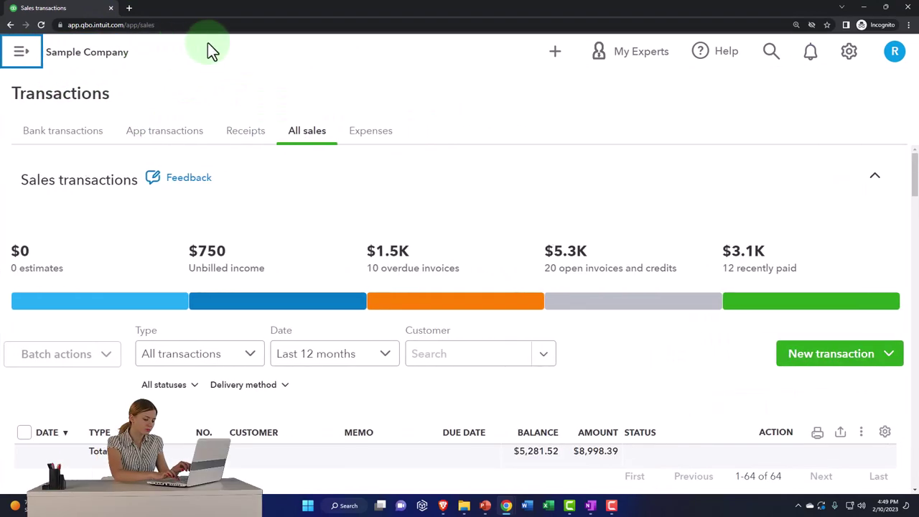
- Return to the Bank Feeds Practice File and receive payment on Customer 4's invoice 1004, dated 10/02/2022, with payment method Check
left_click_drag(262, 10, 918, 14)
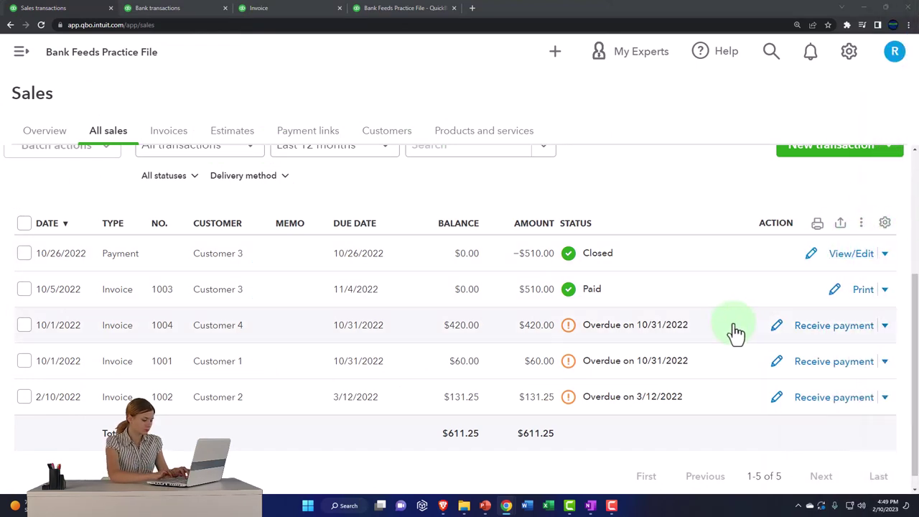
left_click(833, 333)
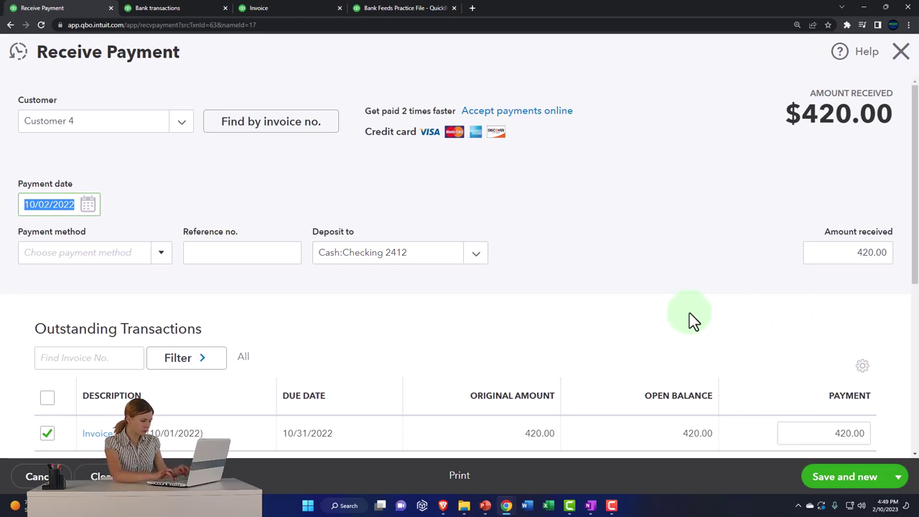
key("Tab")
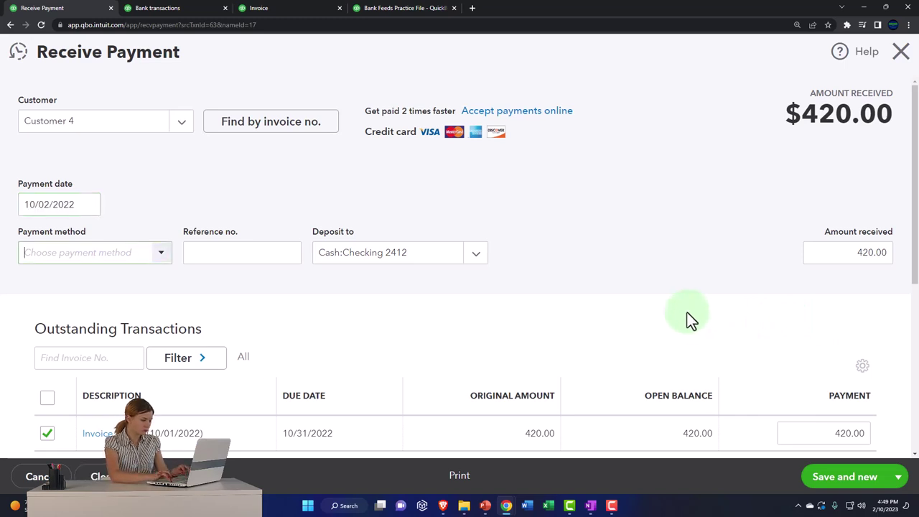
left_click(168, 262)
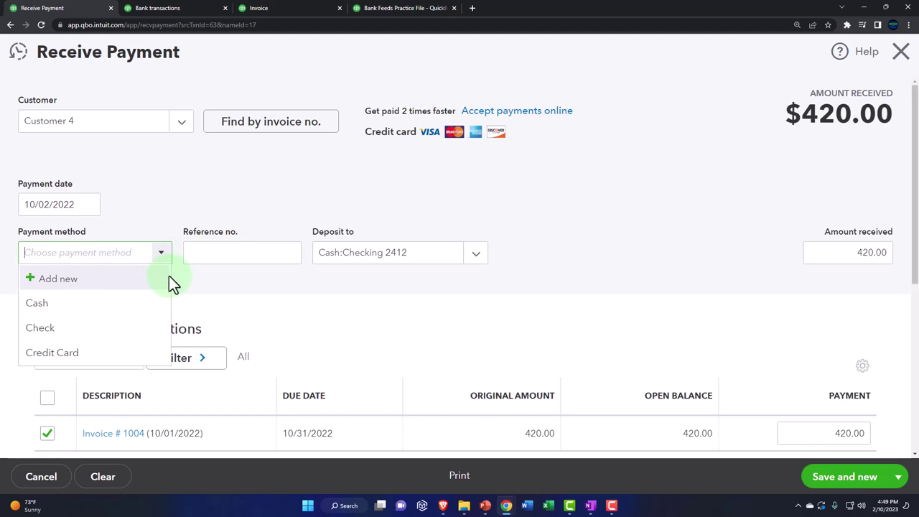
left_click(123, 329)
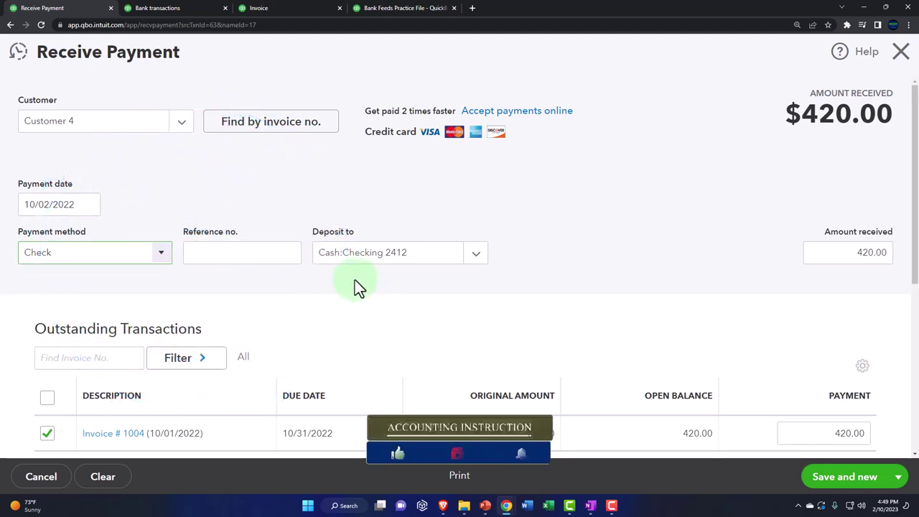
- Set the deposit account of Customer 4's payment to Payments to deposit
scroll(366, 277, "down", 1)
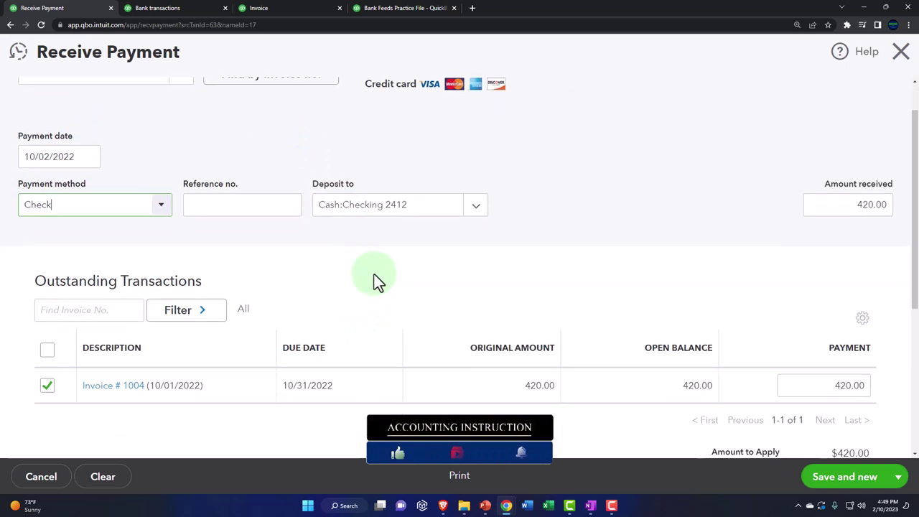
left_click(481, 208)
left_click(415, 295)
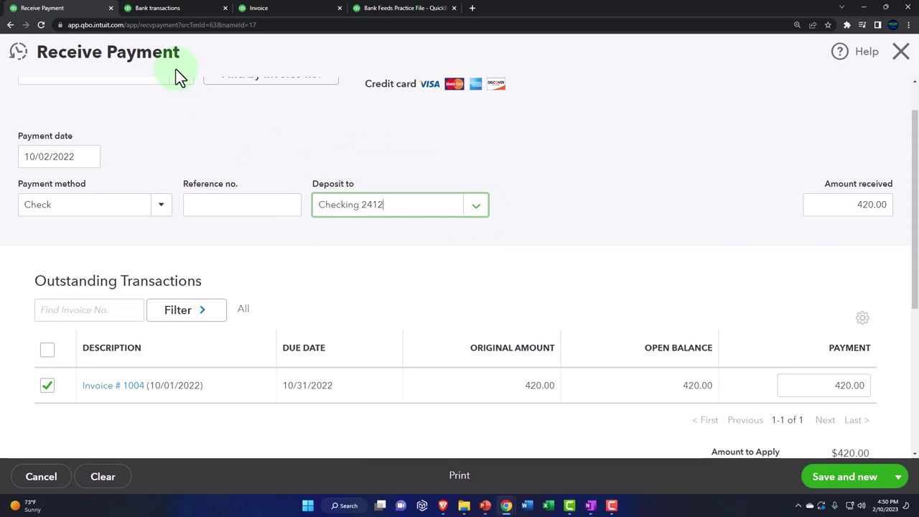
left_click(461, 192)
left_click(476, 208)
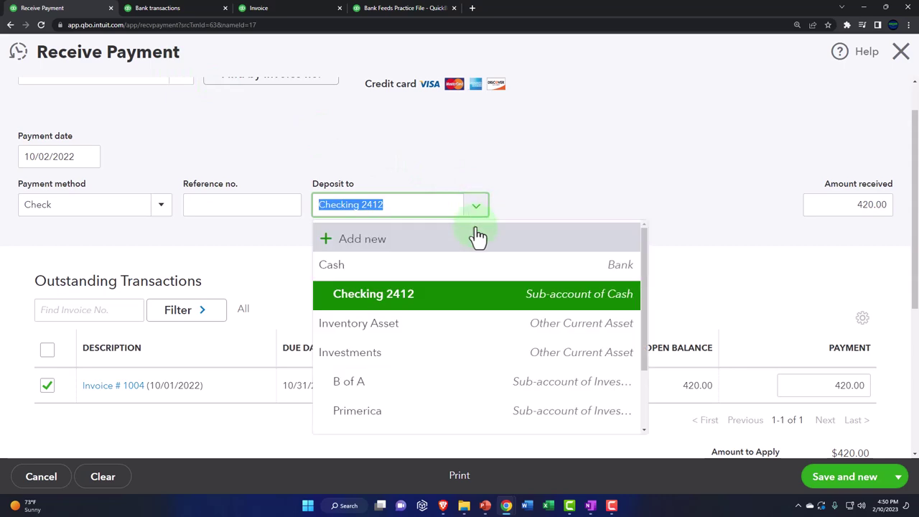
scroll(478, 328, "down", 1)
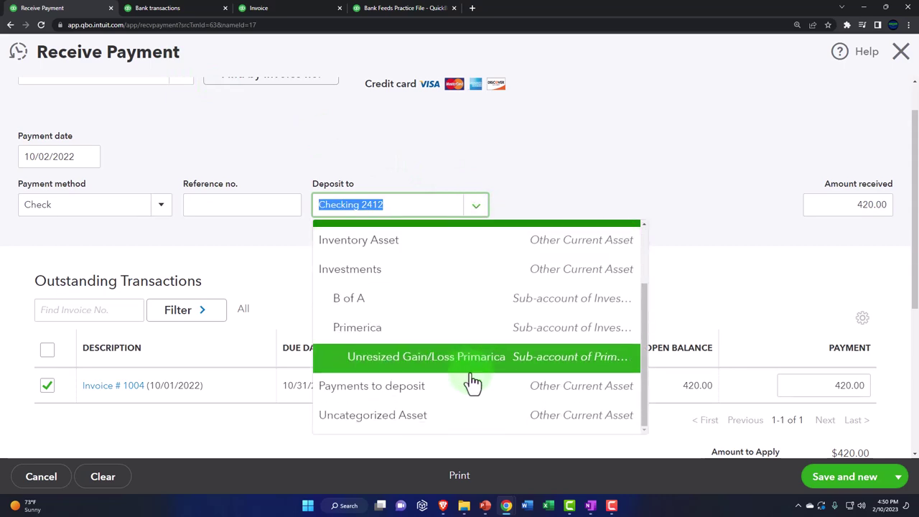
left_click(470, 387)
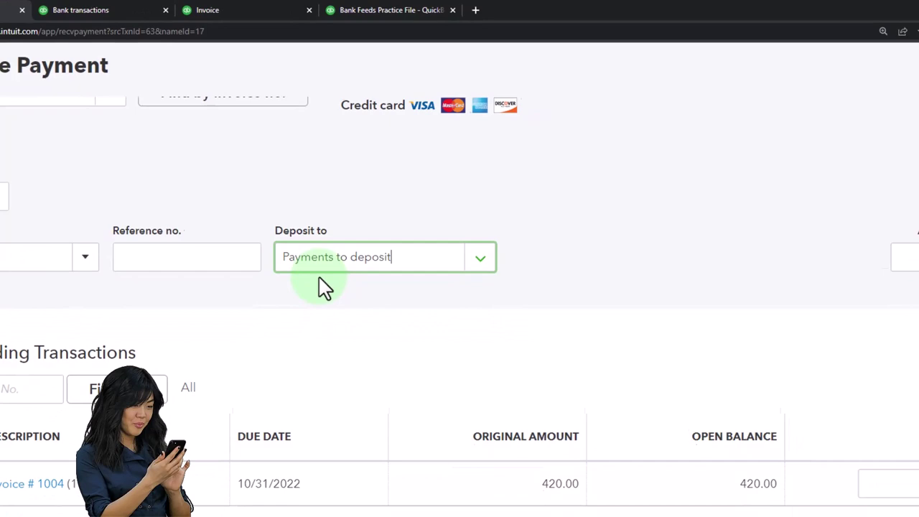
- Keep Check as the payment method, save the $420 payment and close the Receive Payment form
left_click(82, 267)
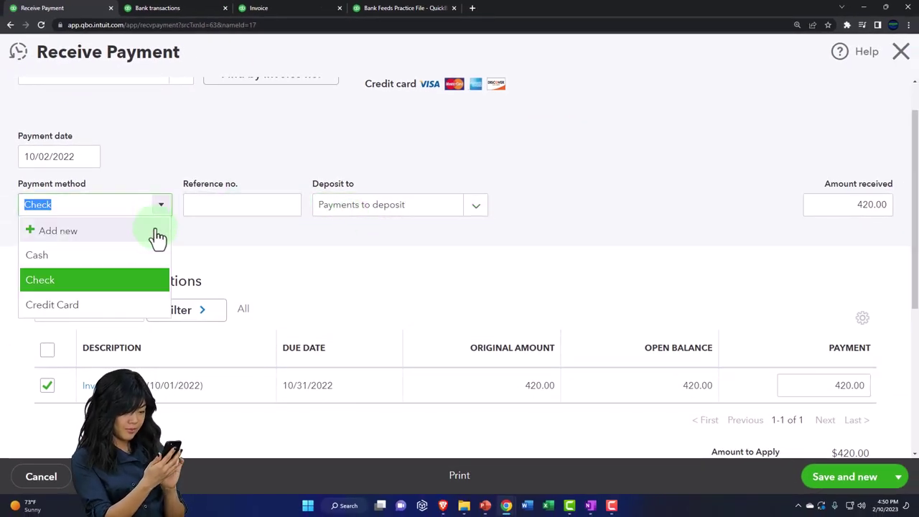
left_click(260, 271)
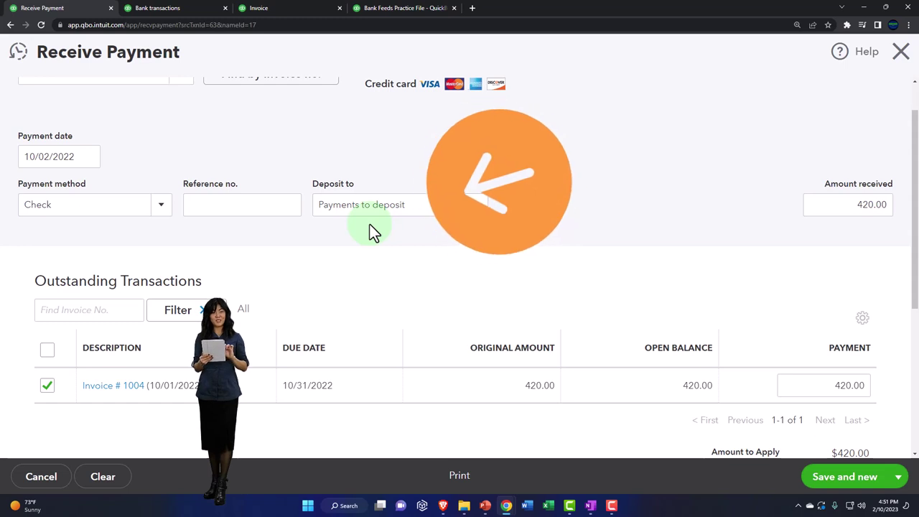
left_click(835, 484)
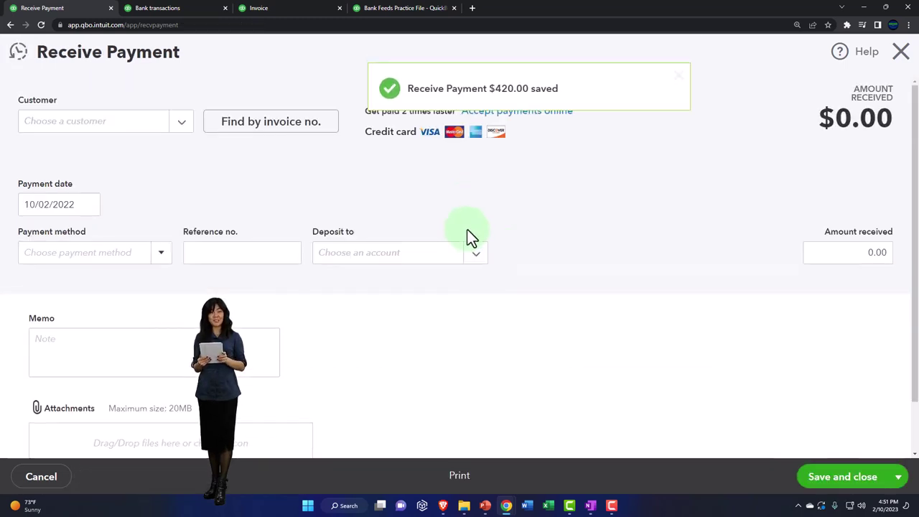
left_click(900, 52)
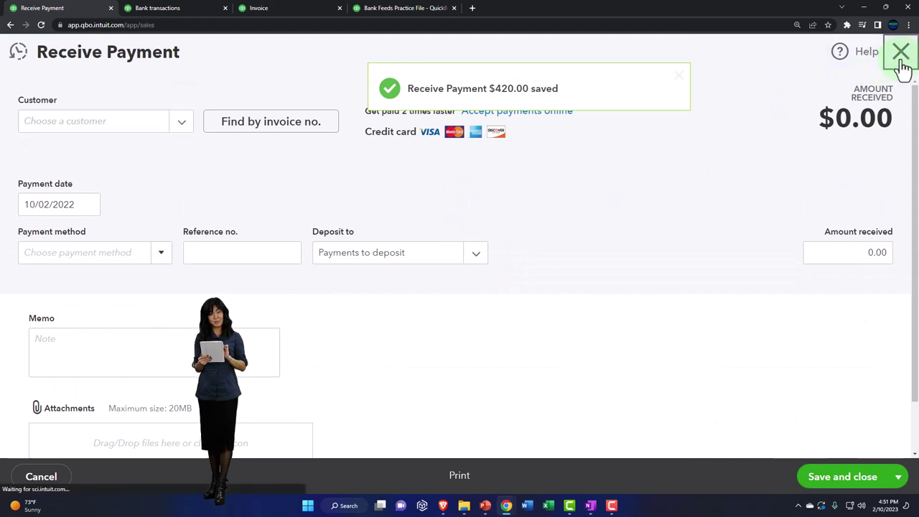
- Rerun the 2022 balance sheet report and review its cash and accounts receivable lines
left_click(290, 9)
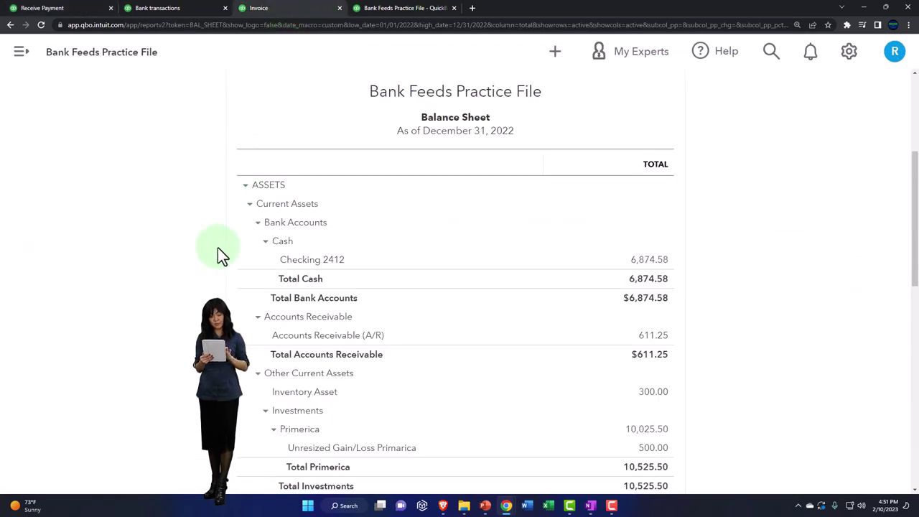
scroll(218, 247, "up", 3)
left_click(660, 216)
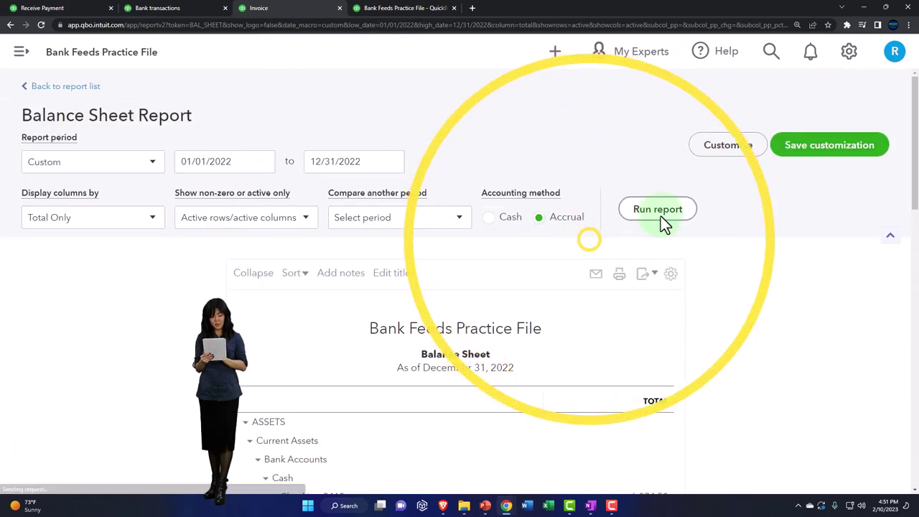
key("ctrl+plus")
scroll(732, 306, "down", 2)
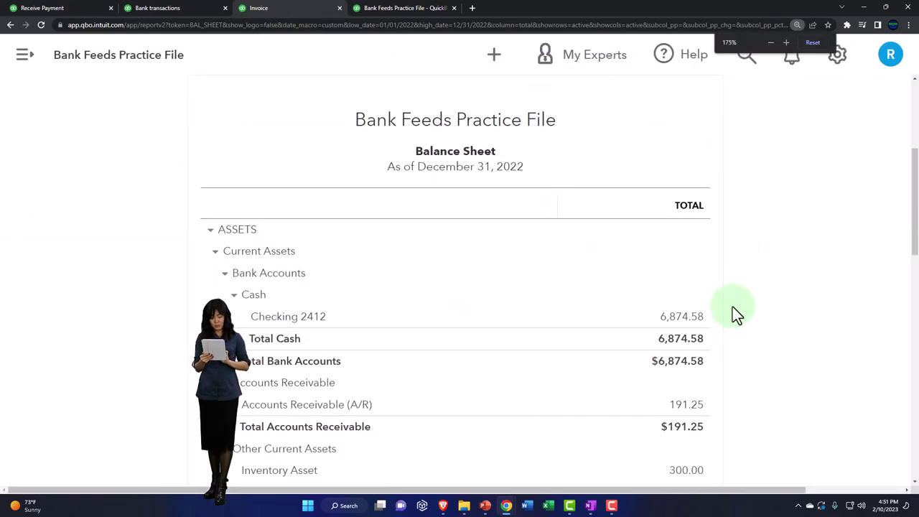
- Open the transaction detail behind Accounts Receivable (A/R), review the Customer 4 entries, and return to the balance sheet
left_click(684, 357)
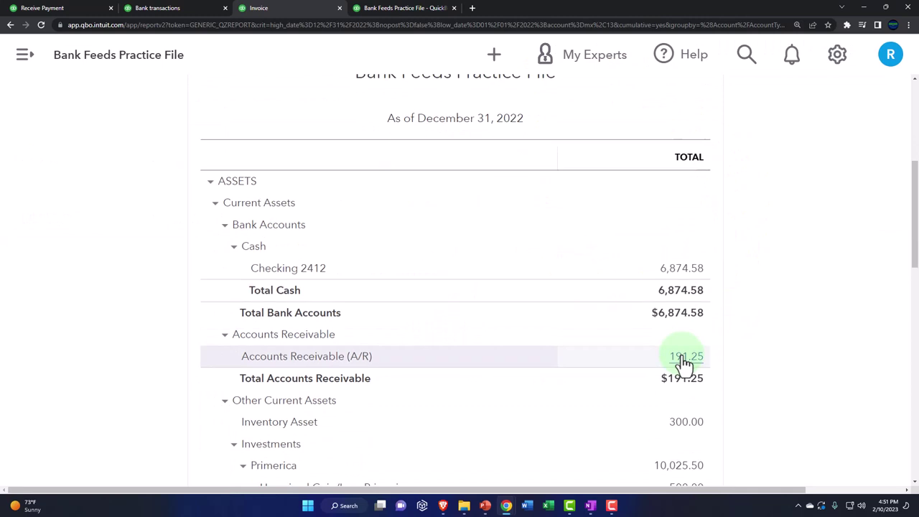
key("ctrl+minus")
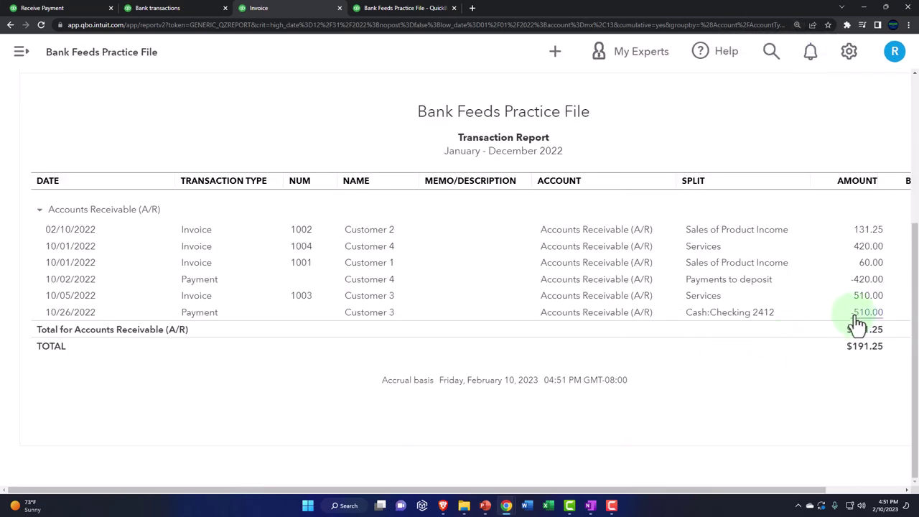
scroll(76, 302, "up", 5)
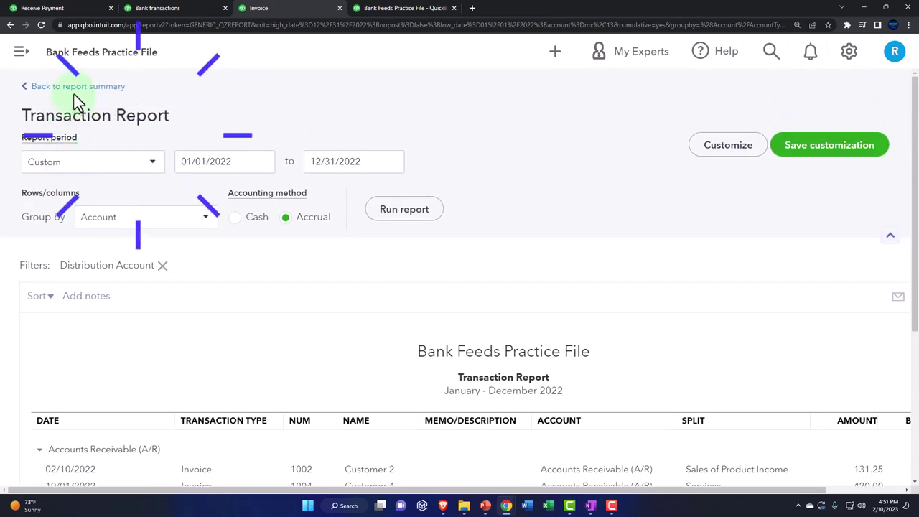
left_click(75, 87)
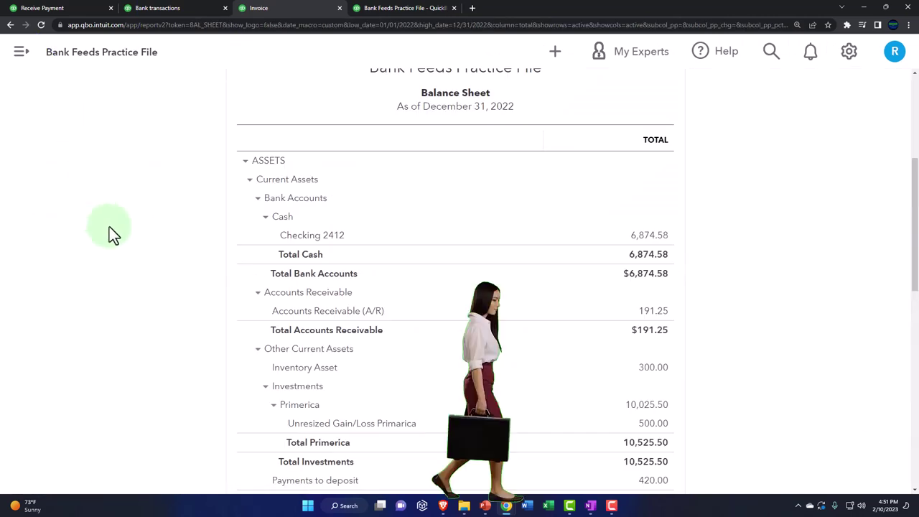
- Open the transaction detail behind the Payments to deposit balance, review it, and return to the balance sheet
scroll(124, 262, "down", 3)
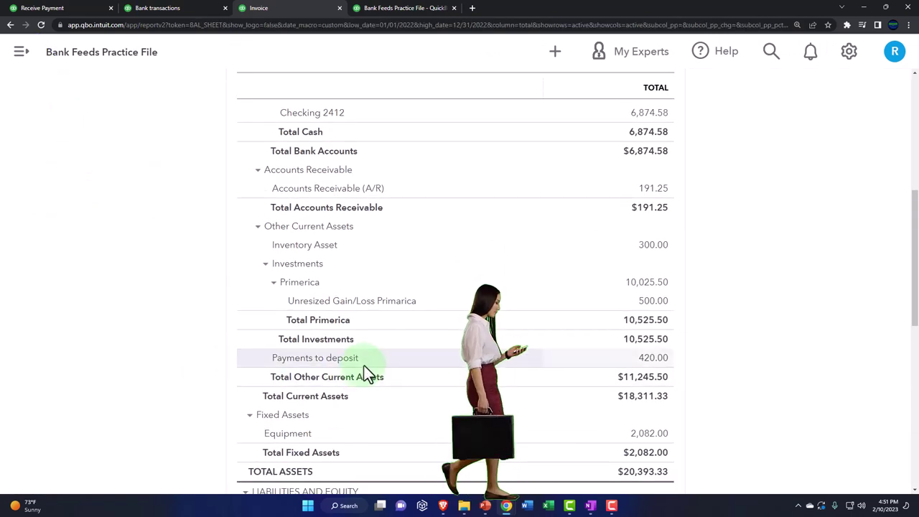
scroll(365, 367, "down", 1)
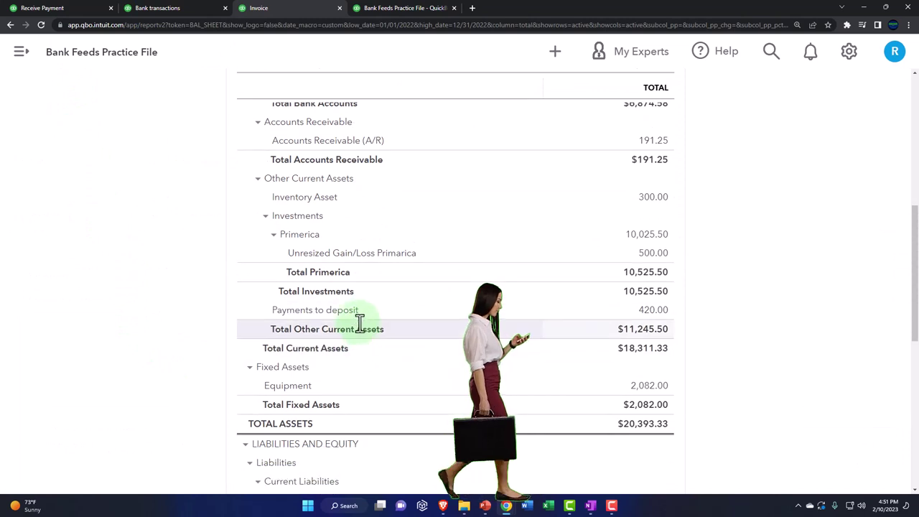
left_click(658, 318)
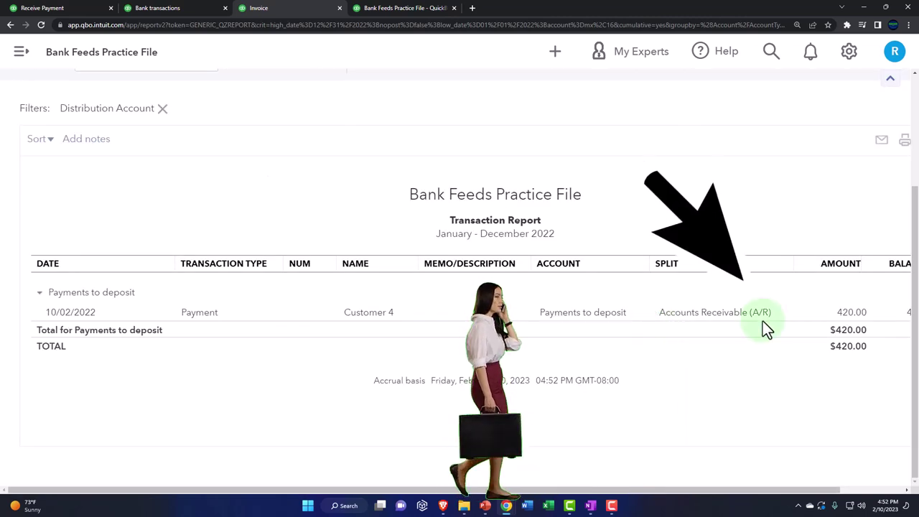
scroll(138, 337, "up", 3)
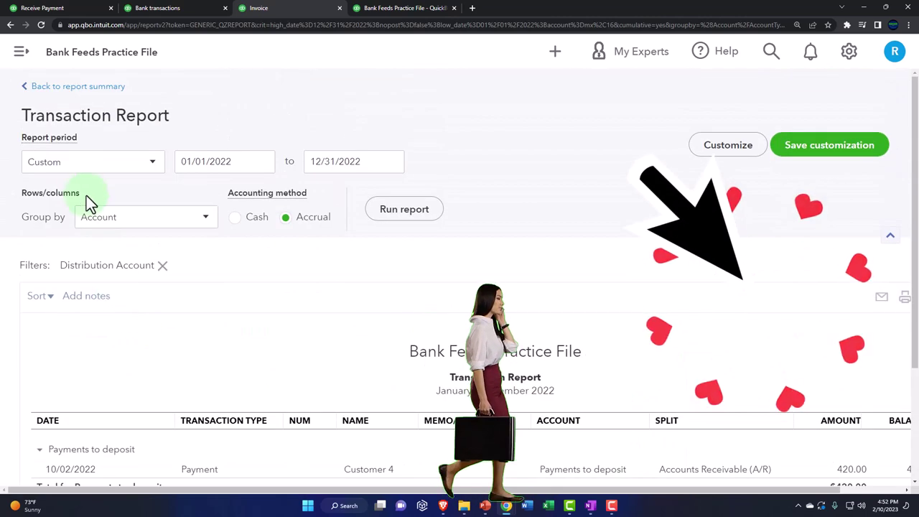
left_click(75, 87)
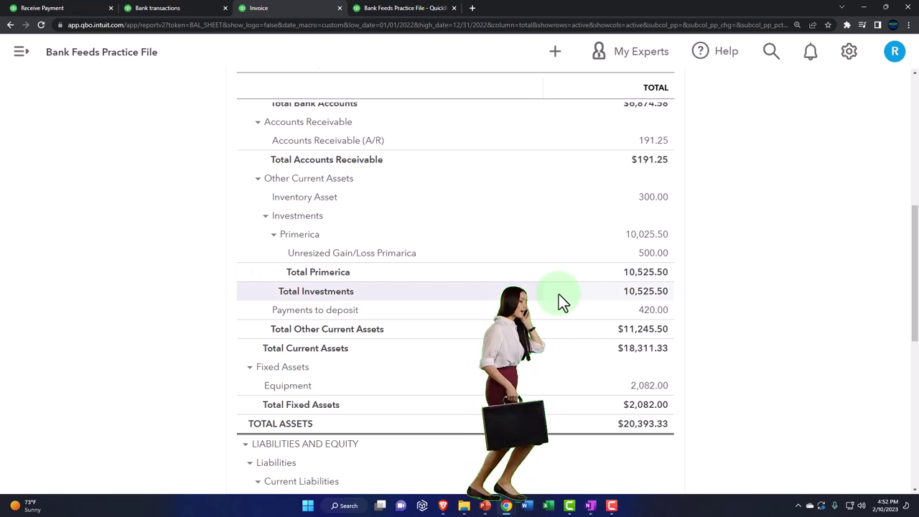
- Open a new bank deposit form and view the workflow flowchart in OneNote, returning to the form in QuickBooks
scroll(559, 294, "up", 1)
left_click(556, 60)
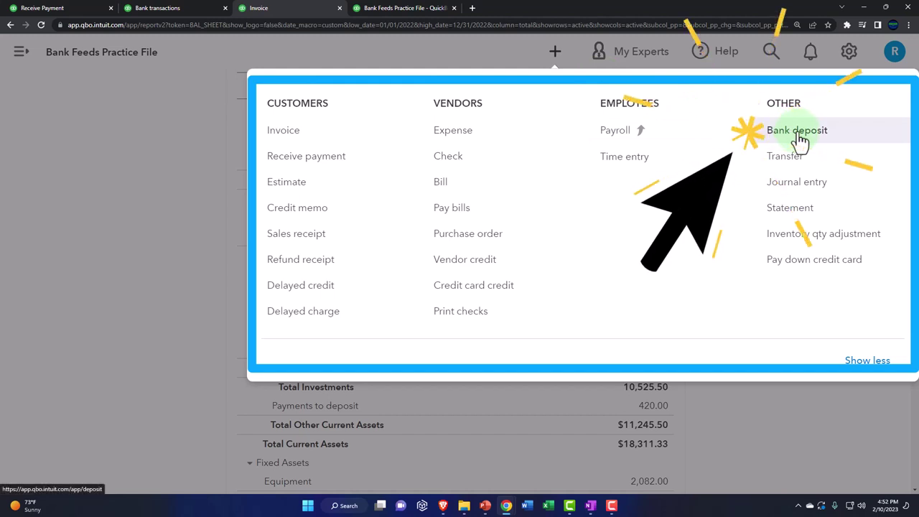
key("Escape")
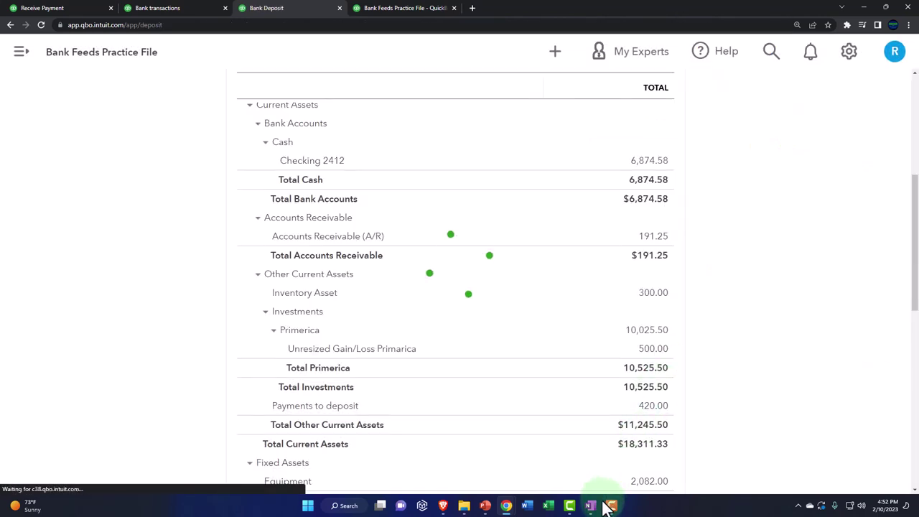
left_click(591, 506)
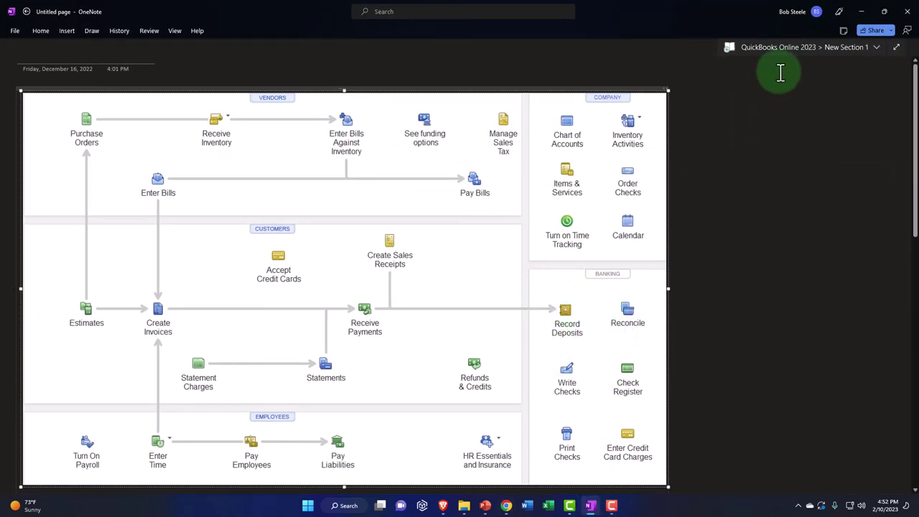
left_click(861, 12)
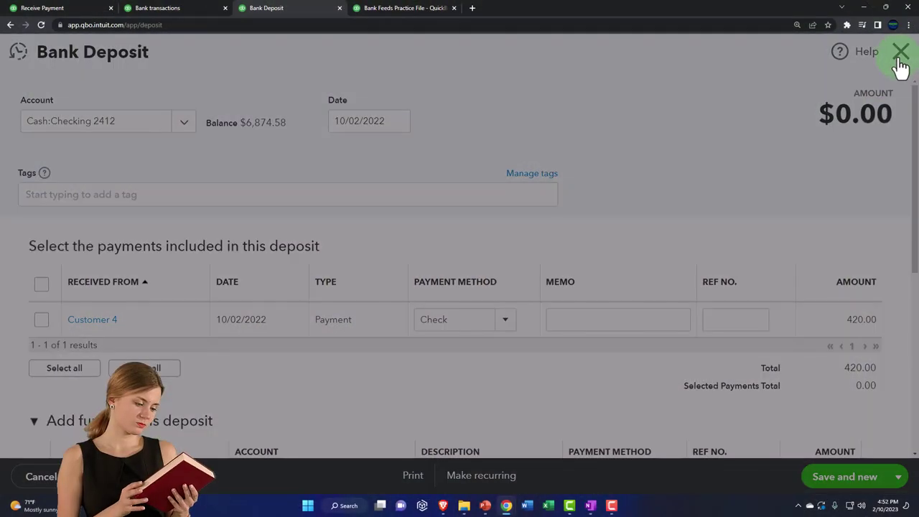
- Leave the bank deposit form without recording a deposit and review the checking and Payments to deposit lines on the balance sheet
left_click(601, 106)
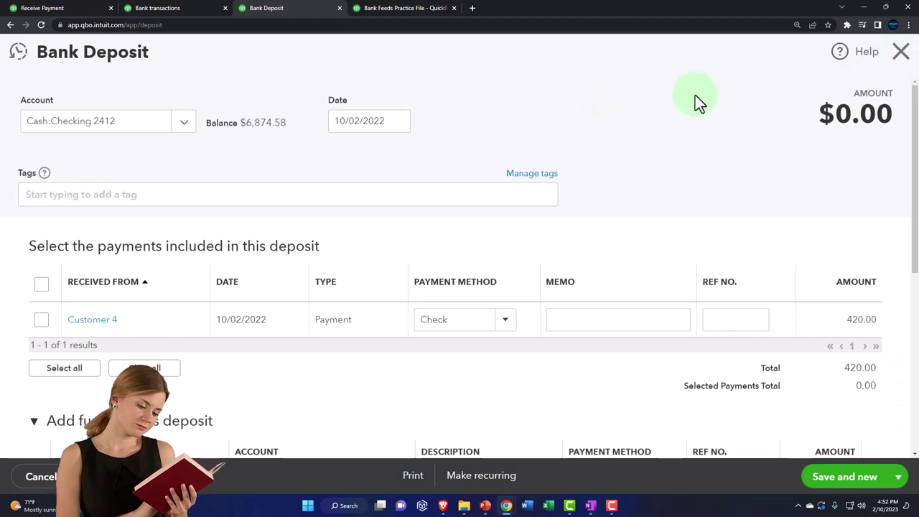
left_click(894, 64)
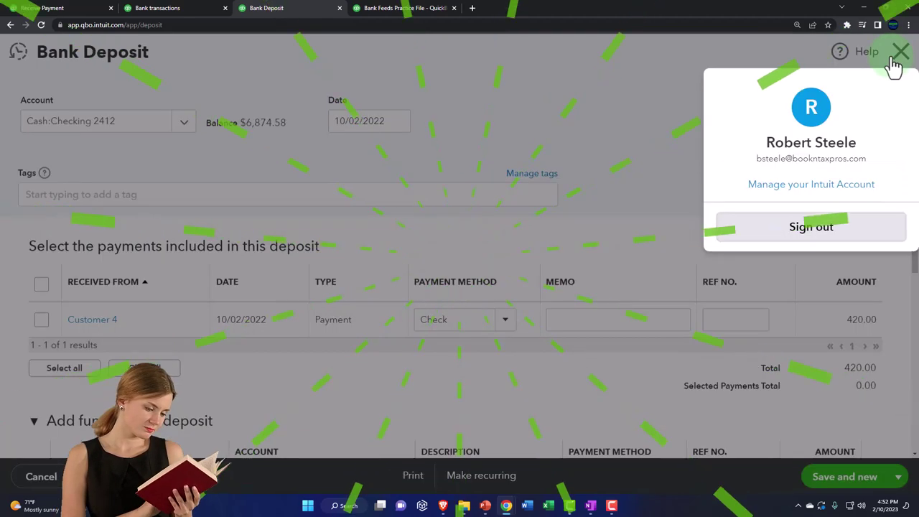
left_click(606, 106)
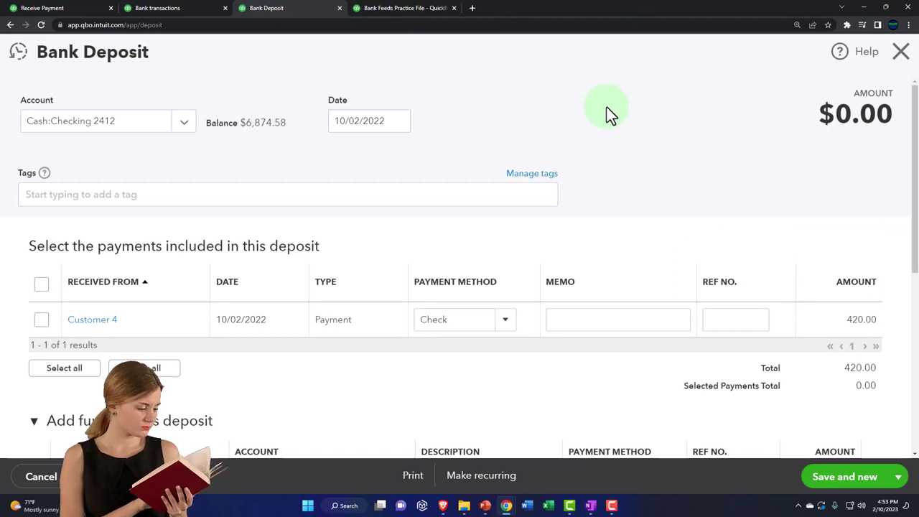
key("ctrl+Tab")
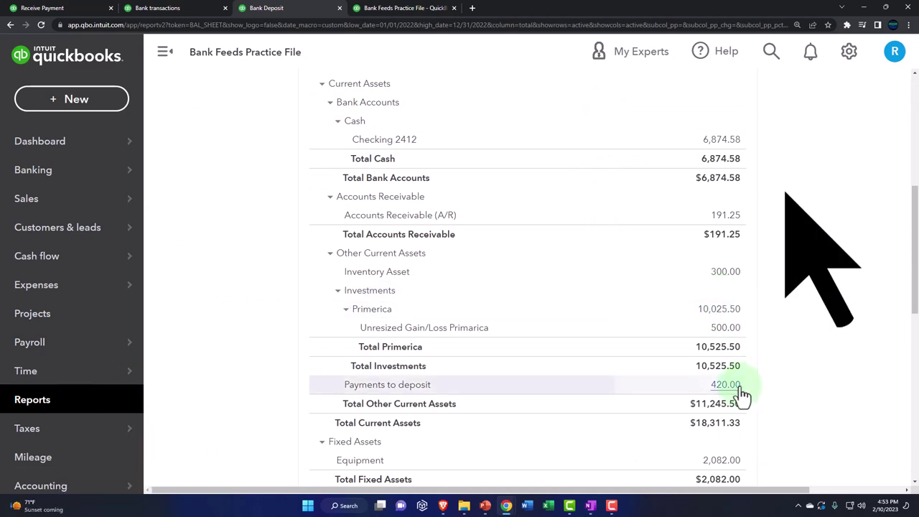
scroll(743, 323, "up", 1)
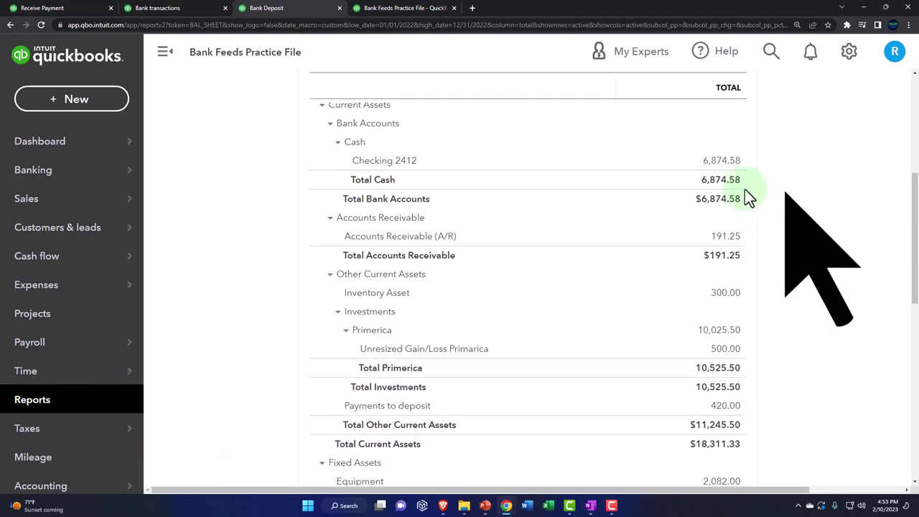
- Match the 10/23/2022 bank feed deposit of $420.00 to the 10/02/2022 Customer 4 payment and save the match
left_click(88, 10)
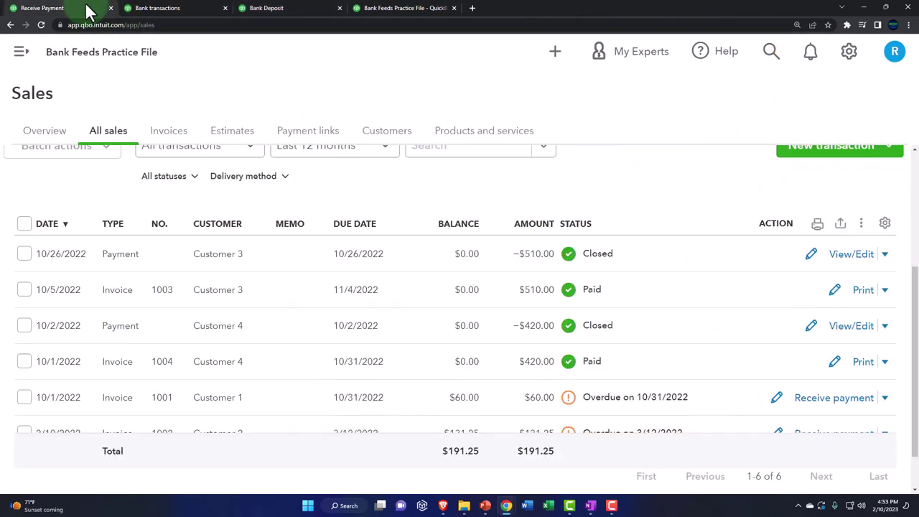
left_click(183, 15)
scroll(304, 324, "down", 2)
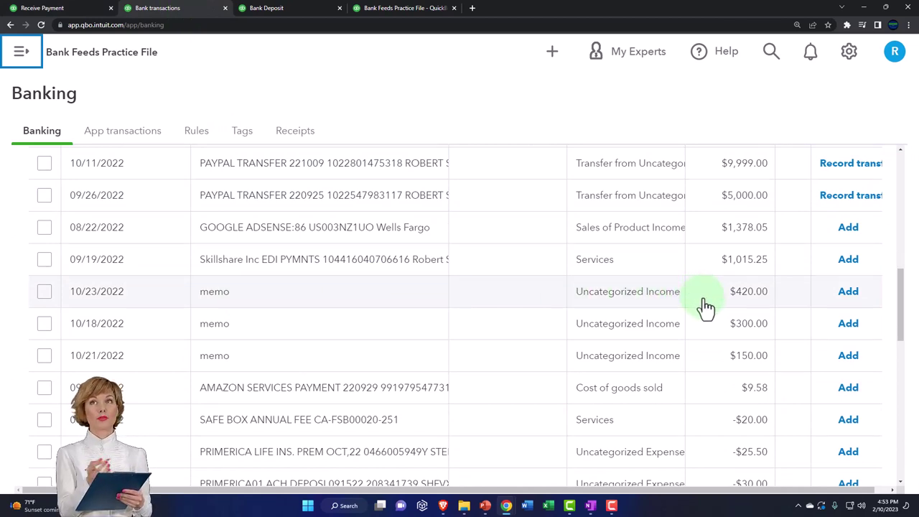
left_click(748, 303)
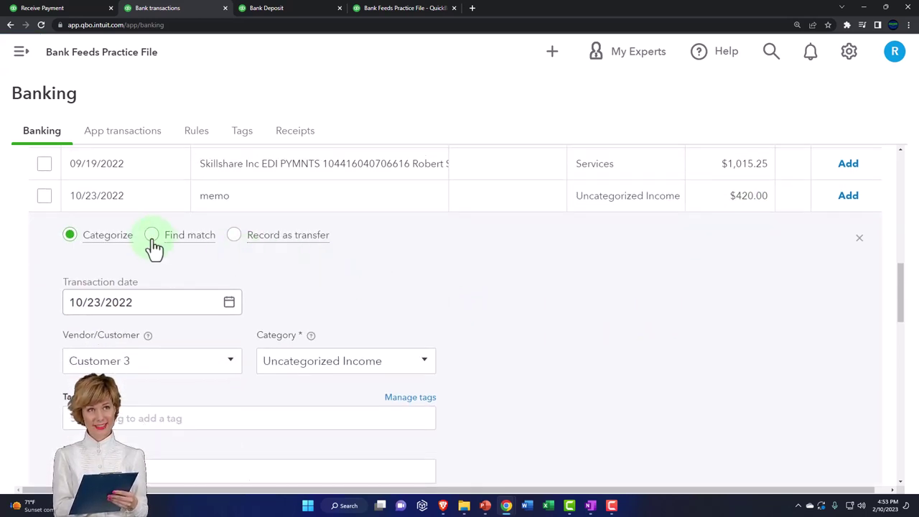
left_click(152, 239)
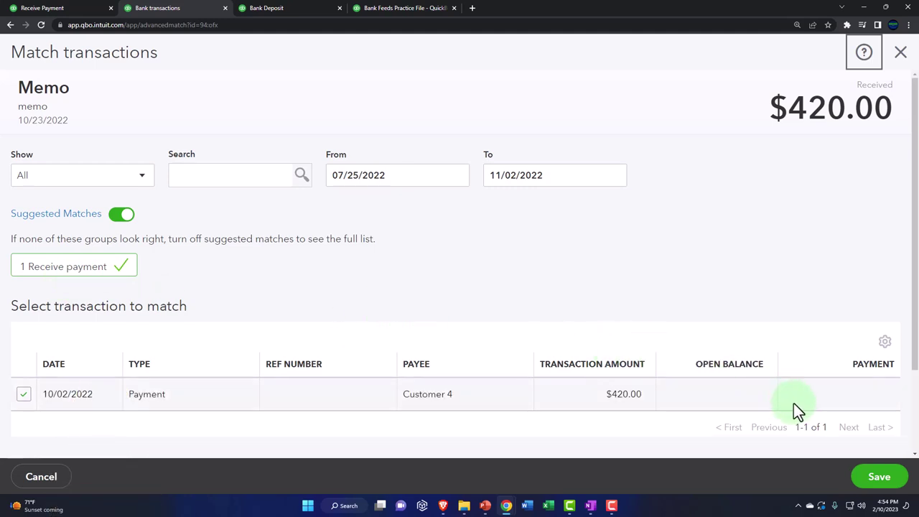
left_click(873, 480)
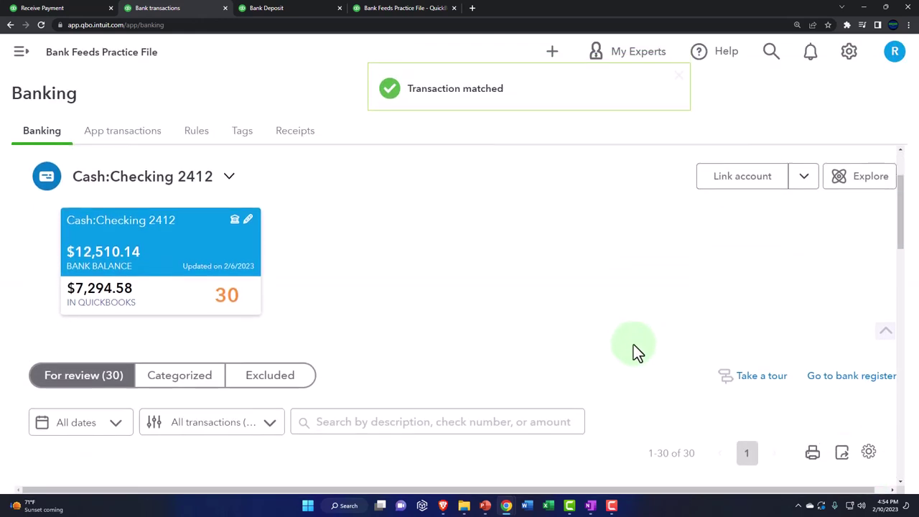
- Rerun the balance sheet, open the transaction detail behind Checking 2412, and review the October 2022 entries
scroll(633, 345, "down", 1)
left_click(277, 8)
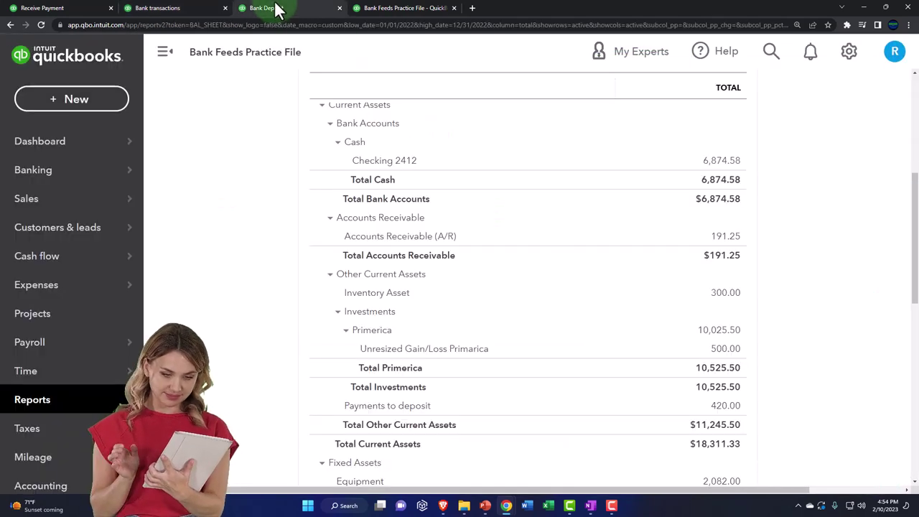
scroll(396, 225, "up", 5)
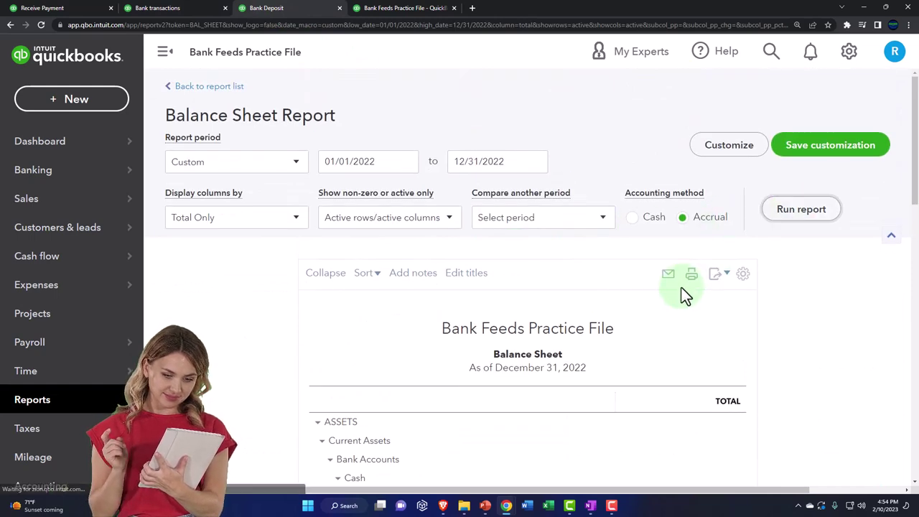
scroll(681, 293, "down", 2)
left_click(722, 317)
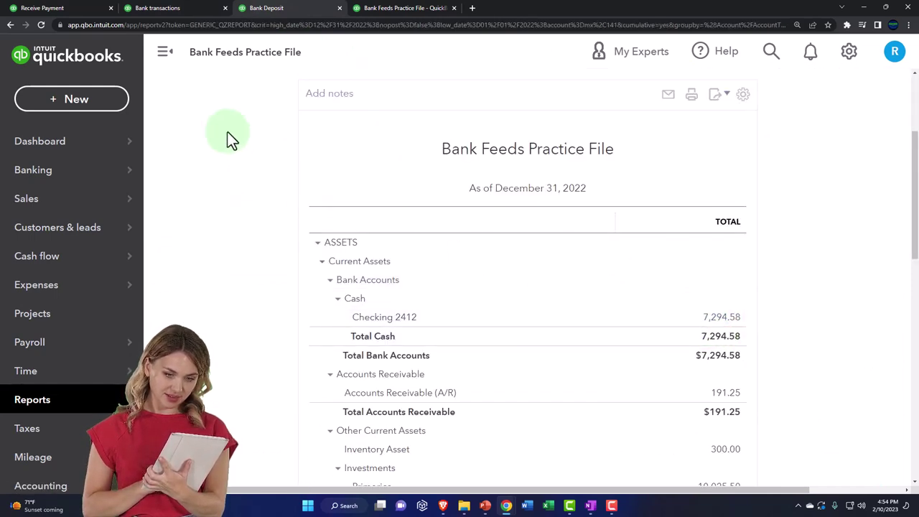
left_click(166, 60)
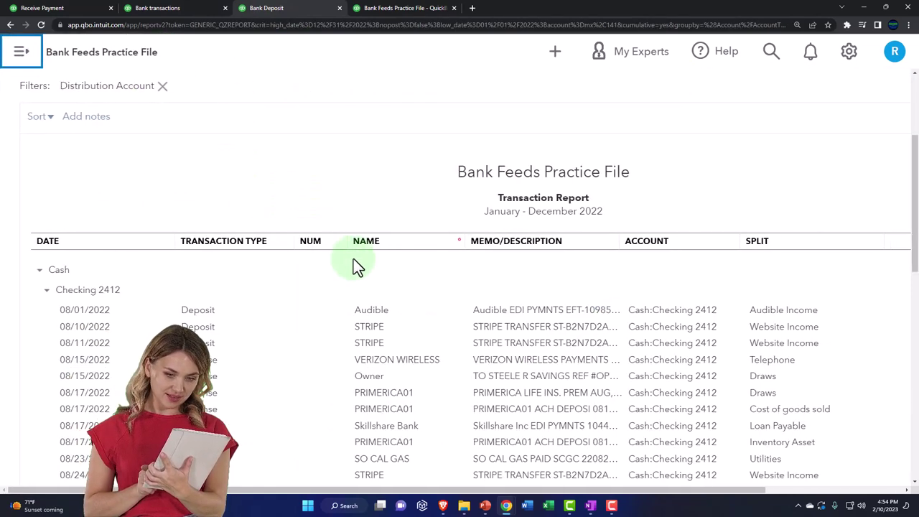
scroll(399, 311, "down", 2)
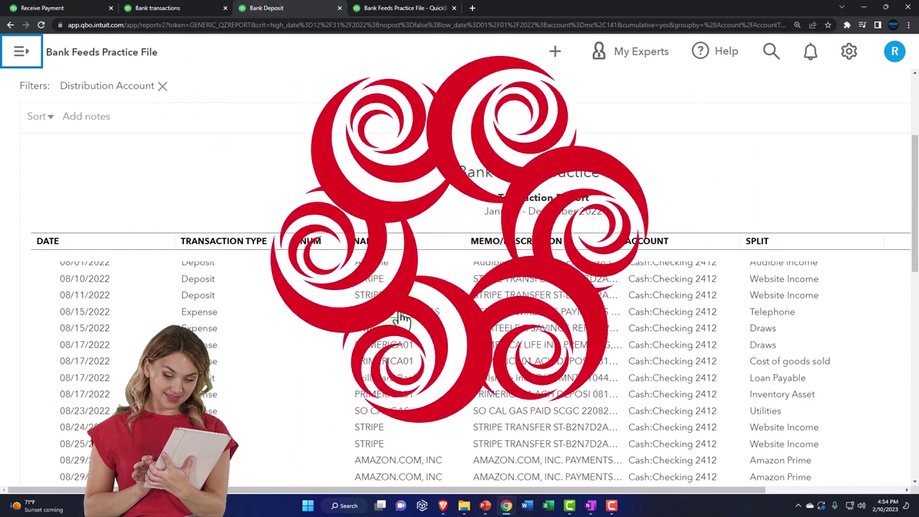
scroll(465, 325, "up", 2)
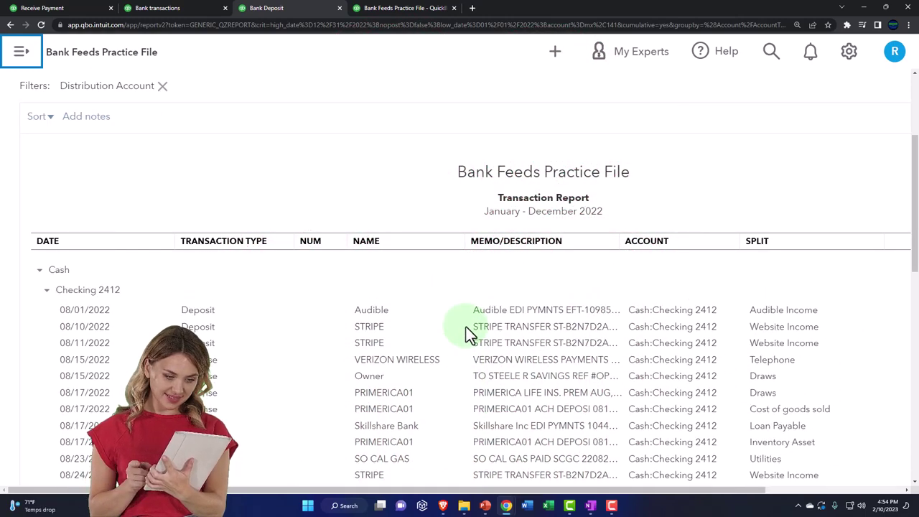
key("ctrl+minus")
scroll(611, 348, "down", 4)
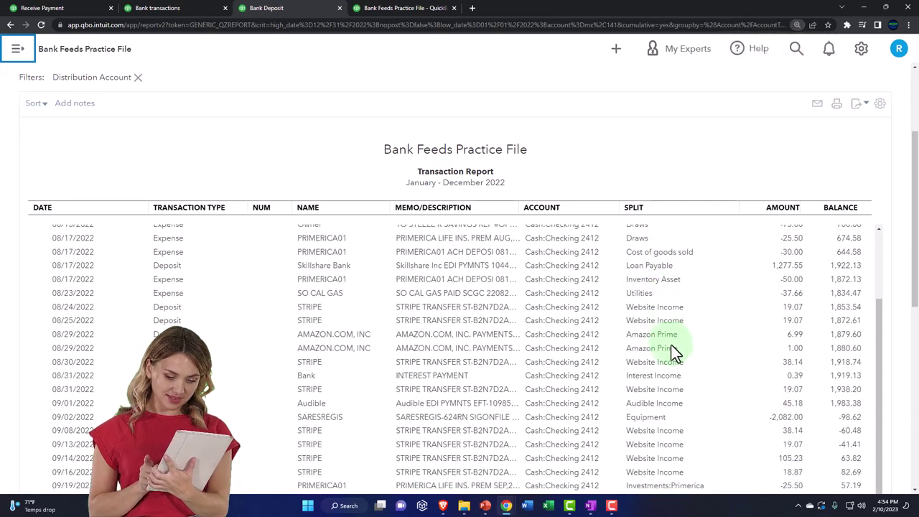
scroll(675, 352, "down", 7)
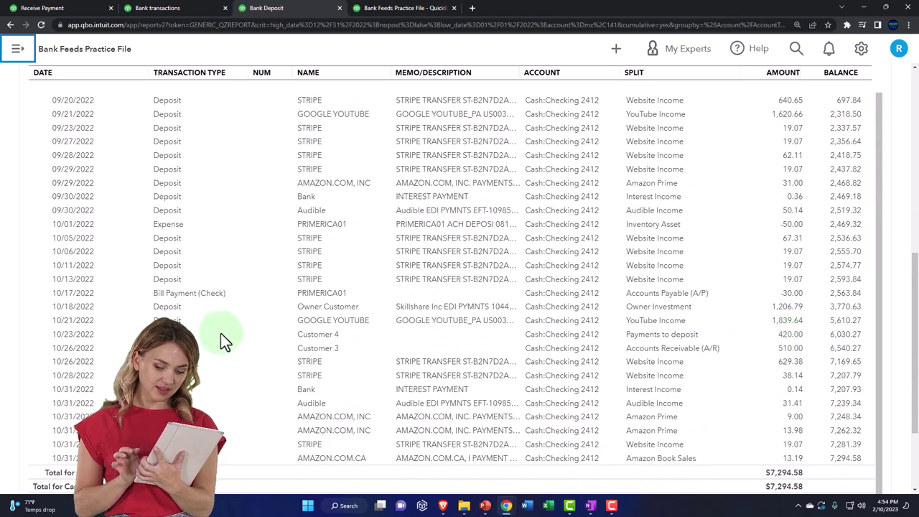
- Open the 10/23/2022 Customer 4 deposit, examine its included payment, close it, and return to the balance sheet
left_click(777, 335)
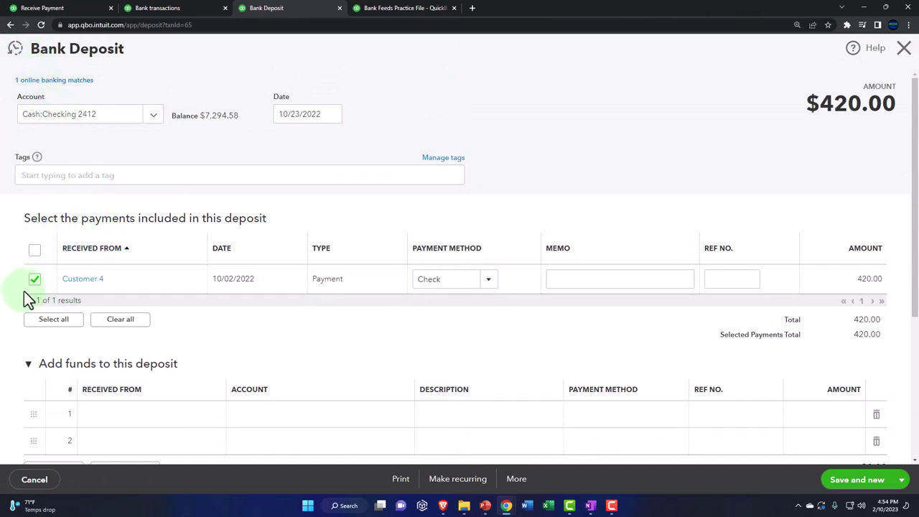
left_click(904, 50)
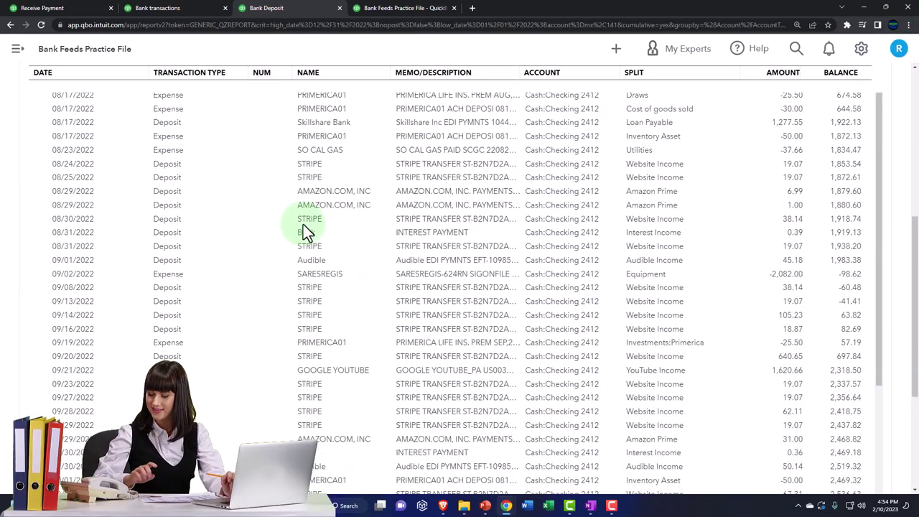
scroll(129, 216, "up", 6)
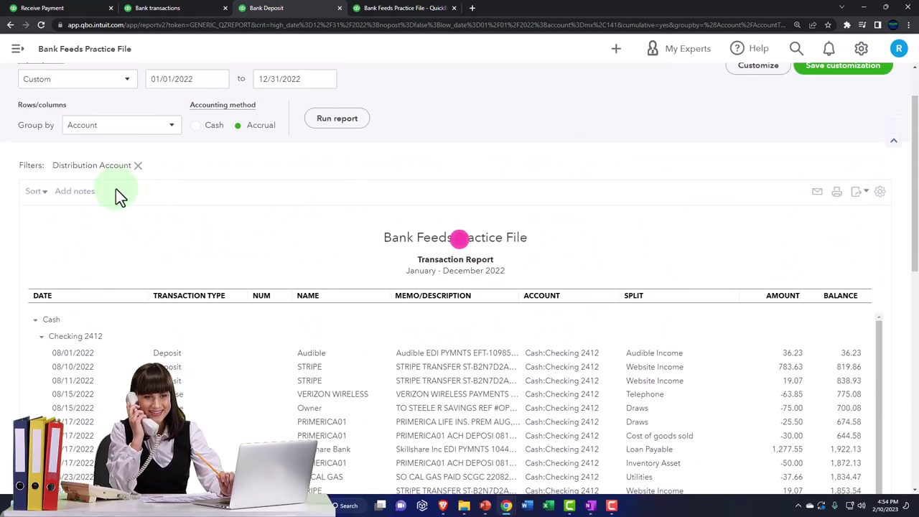
left_click(71, 79)
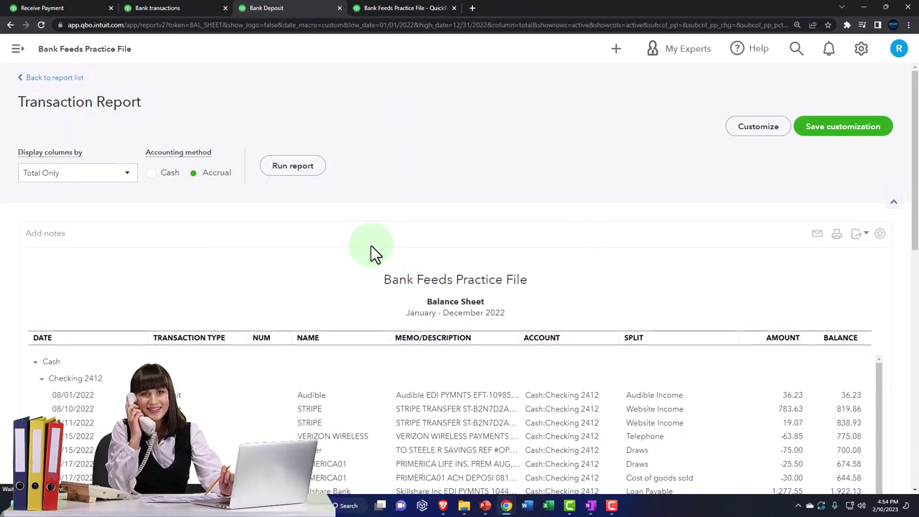
- Open the transaction detail behind Payments to deposit, compare the Customer 4 payment and deposit, and return to the balance sheet
scroll(370, 255, "down", 2)
scroll(364, 270, "down", 1)
scroll(353, 338, "down", 1)
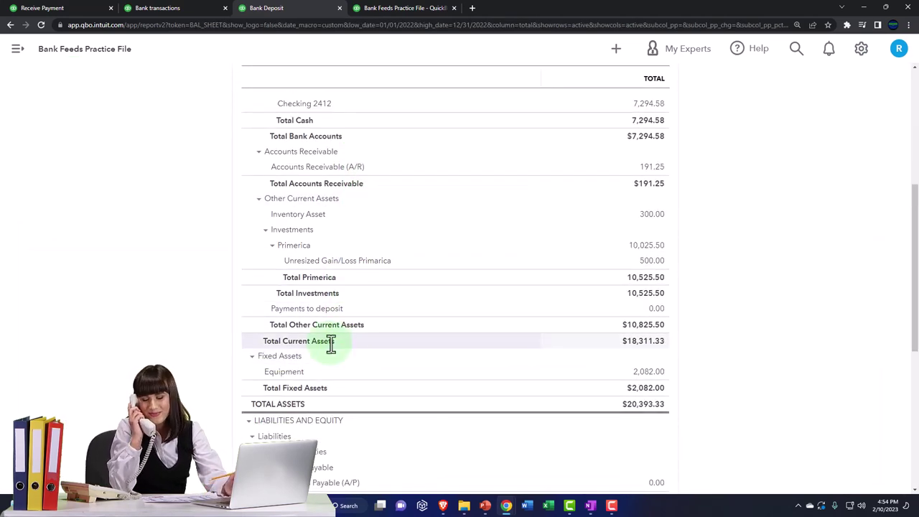
left_click(656, 309)
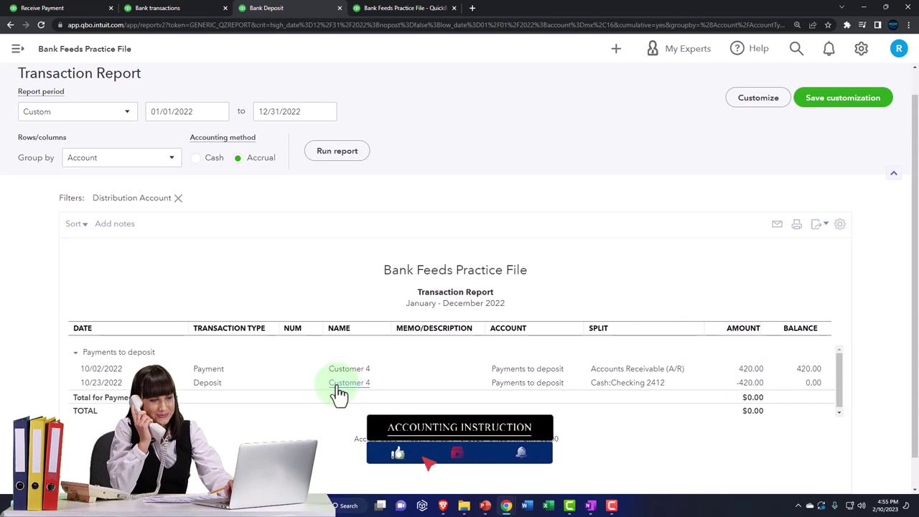
scroll(287, 352, "up", 1)
left_click(82, 76)
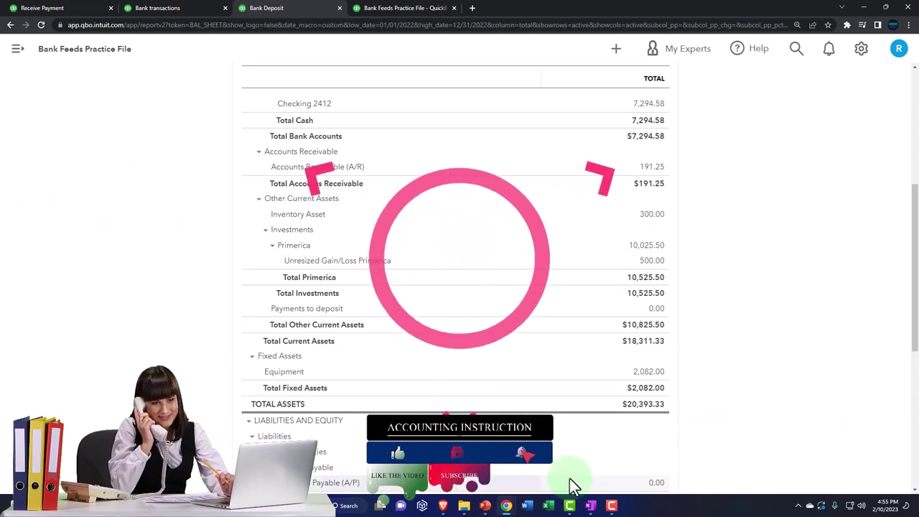
- View the workflow flowchart in OneNote and go back to the balance sheet in QuickBooks
left_click(591, 505)
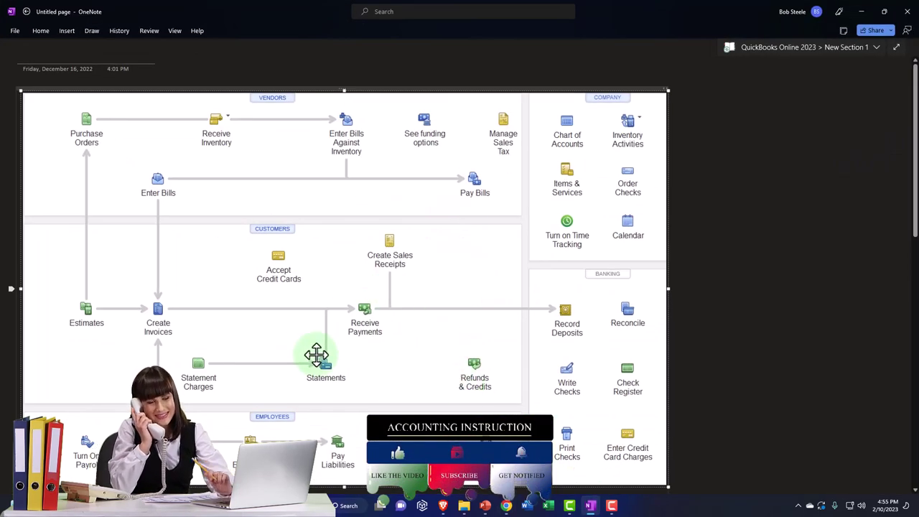
left_click(863, 12)
scroll(168, 239, "up", 5)
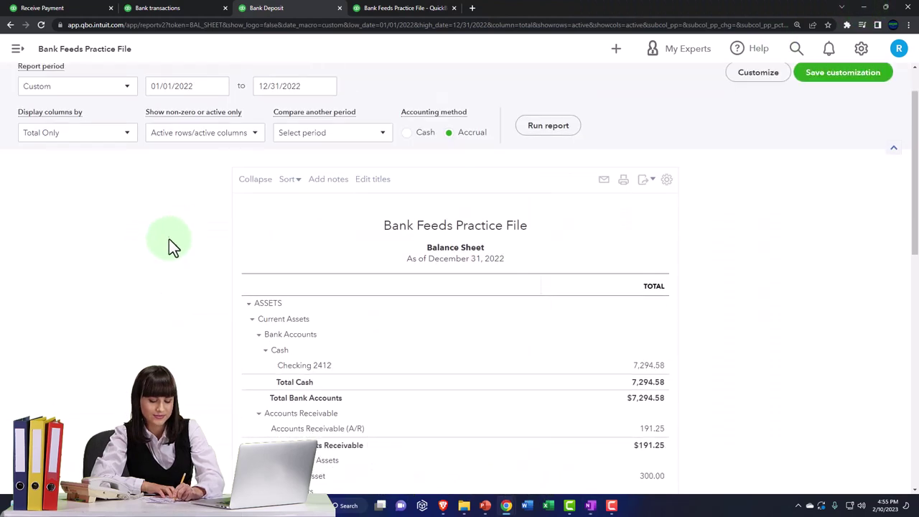
- Review the sales transactions list and the unmatched deposits remaining in the bank feed
left_click(176, 12)
left_click(67, 11)
left_click(103, 181)
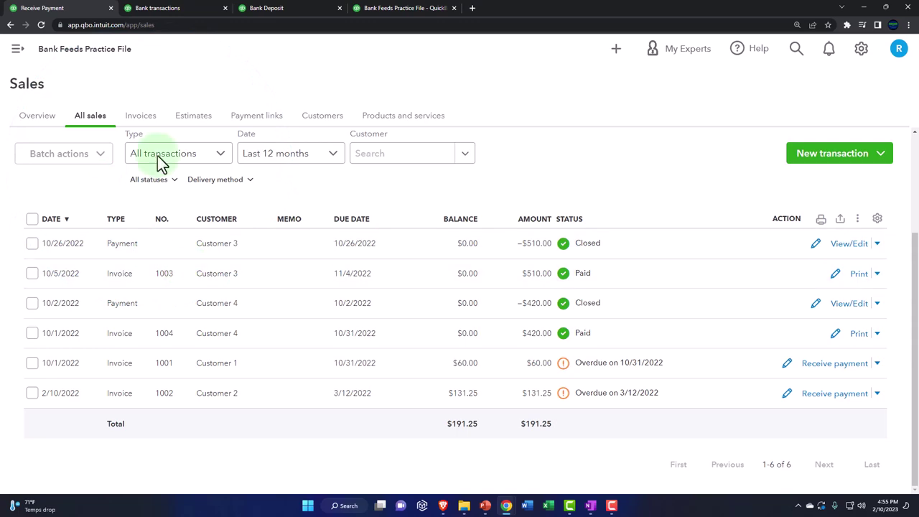
left_click(149, 12)
scroll(259, 244, "down", 5)
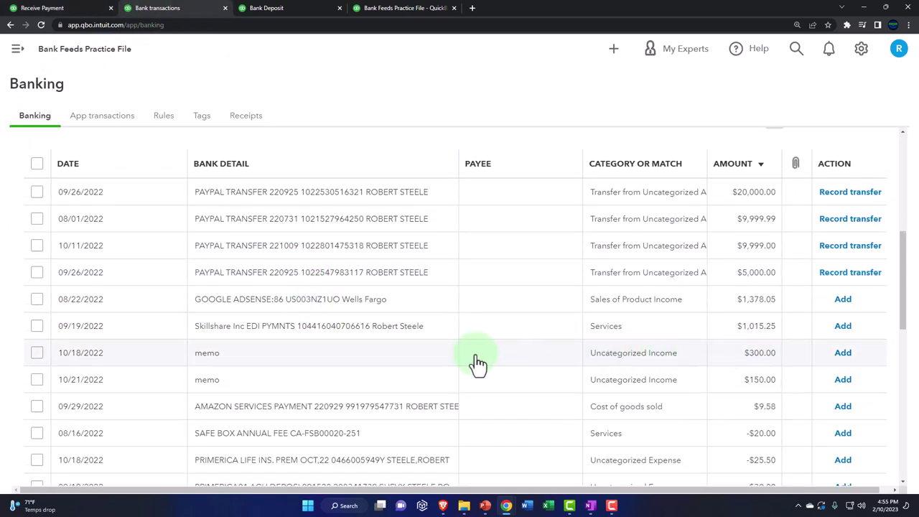
scroll(263, 354, "up", 5)
- Start a new invoice and add Customer 5 as a new customer with that company name
left_click(72, 11)
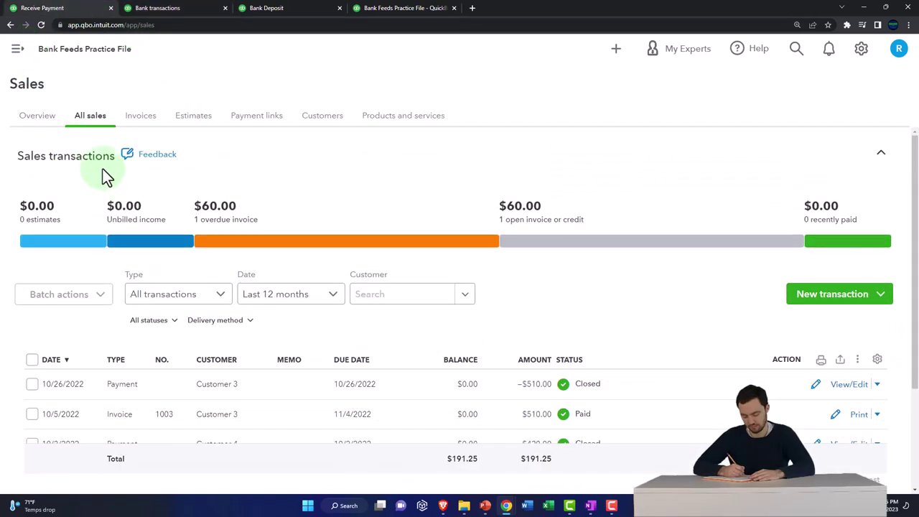
left_click(616, 48)
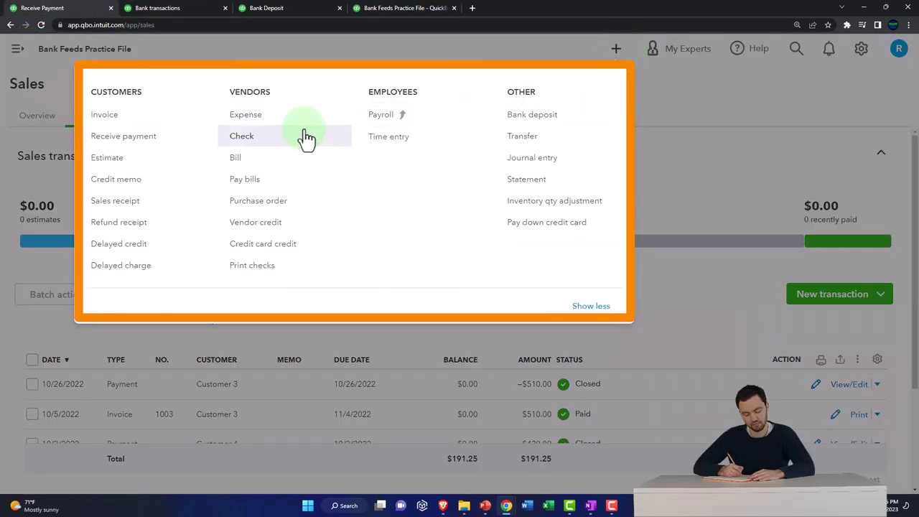
left_click(126, 118)
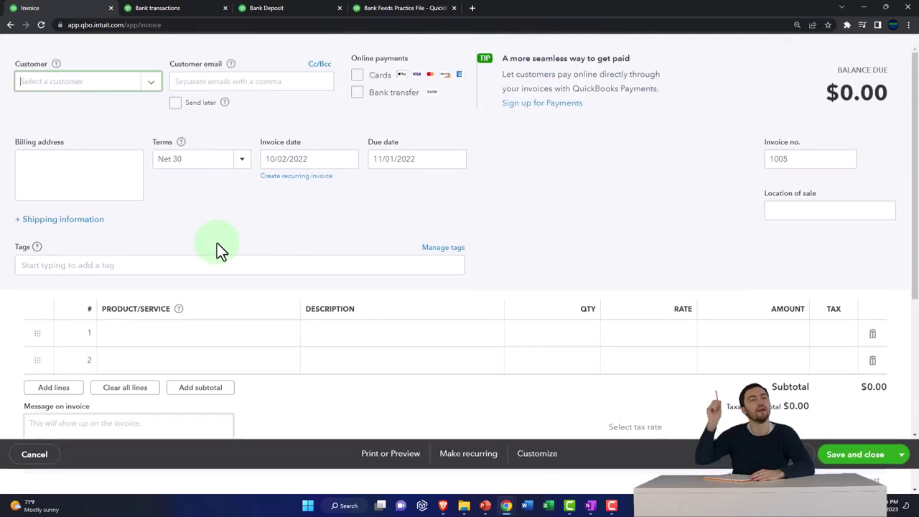
type("Custo")
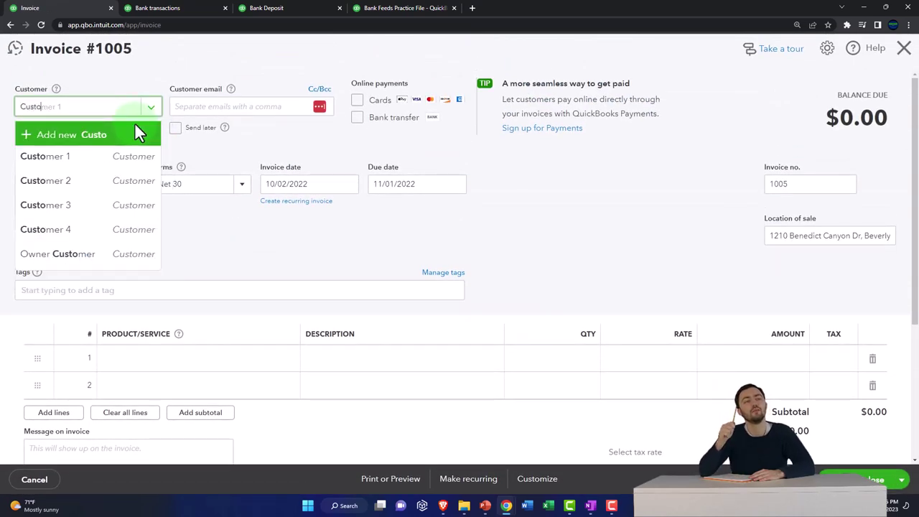
type("mer 5")
left_click(135, 124)
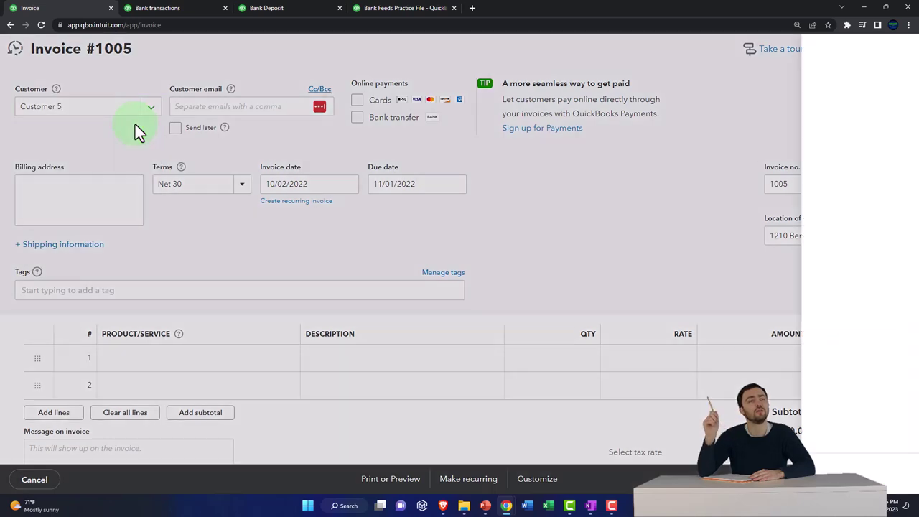
left_click_drag(570, 189, 481, 186)
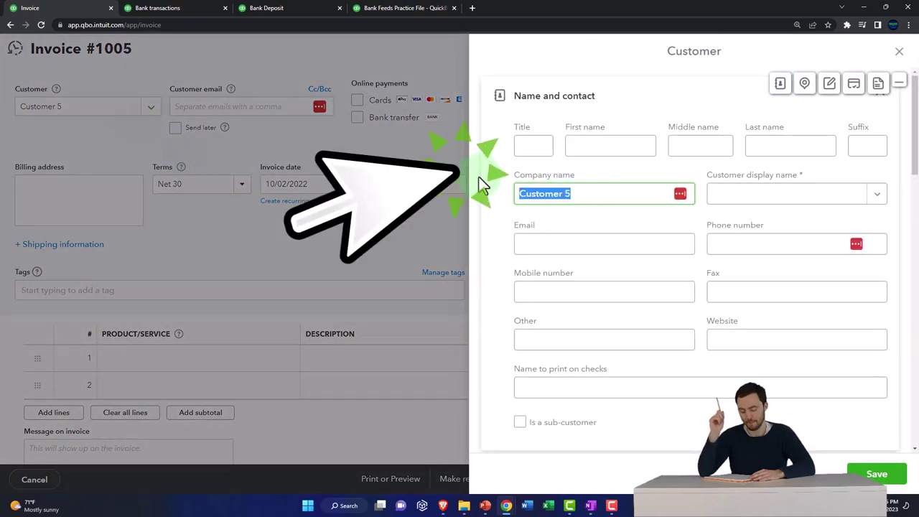
left_click(763, 198)
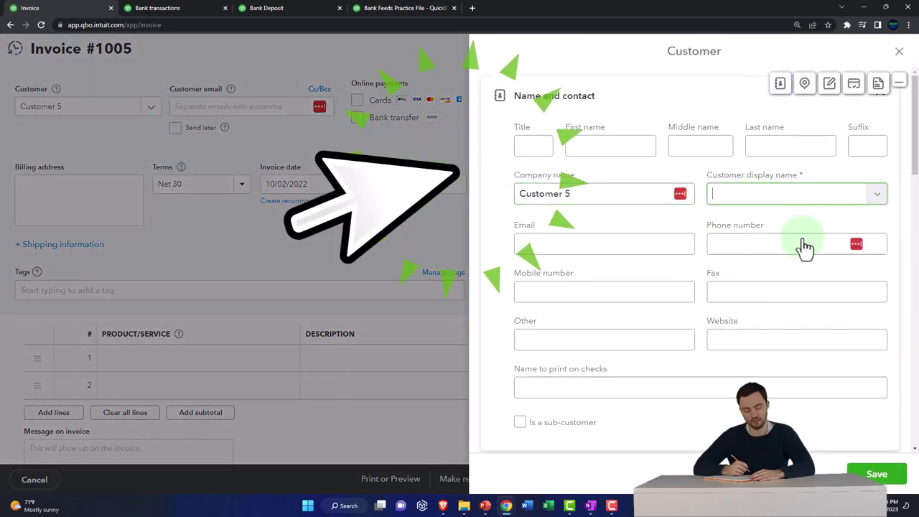
left_click(893, 485)
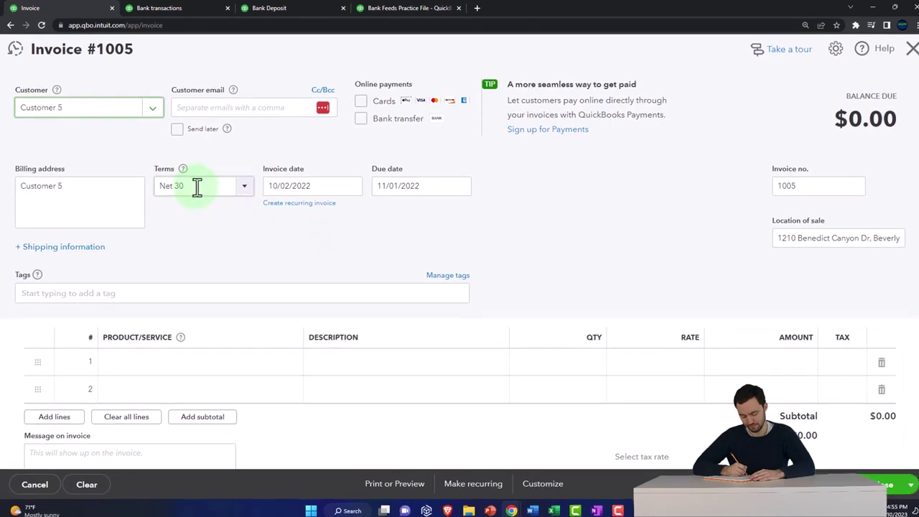
- Set the Customer 5 invoice date to 10/05/2022 with Net 30 terms
left_click(194, 184)
key("Tab")
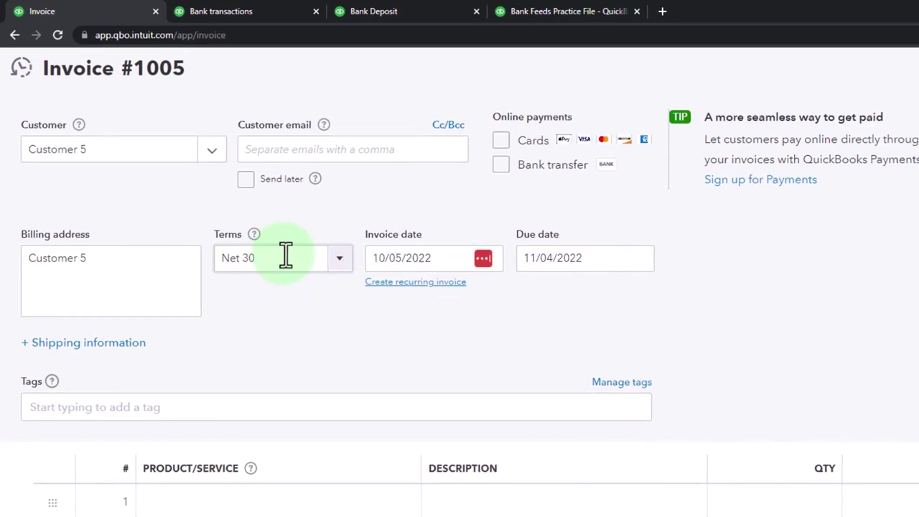
key("Tab")
key("Tab")
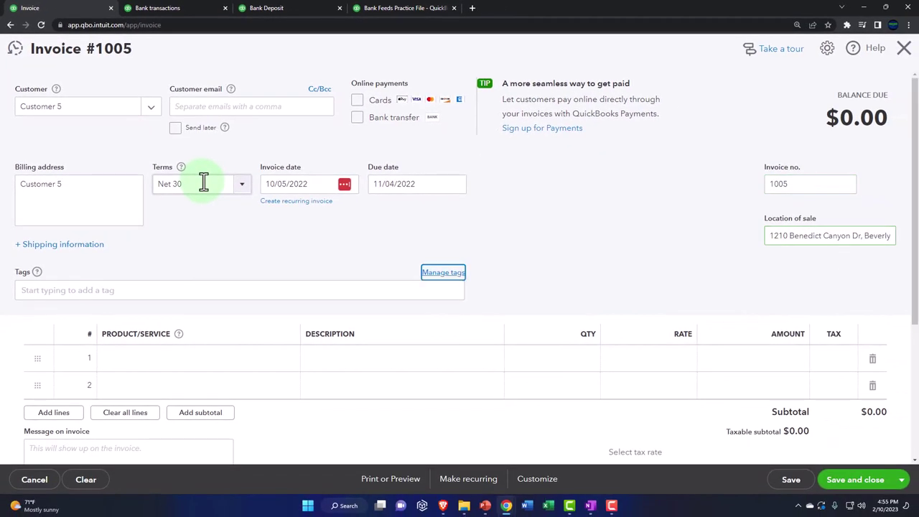
scroll(204, 183, "down", 2)
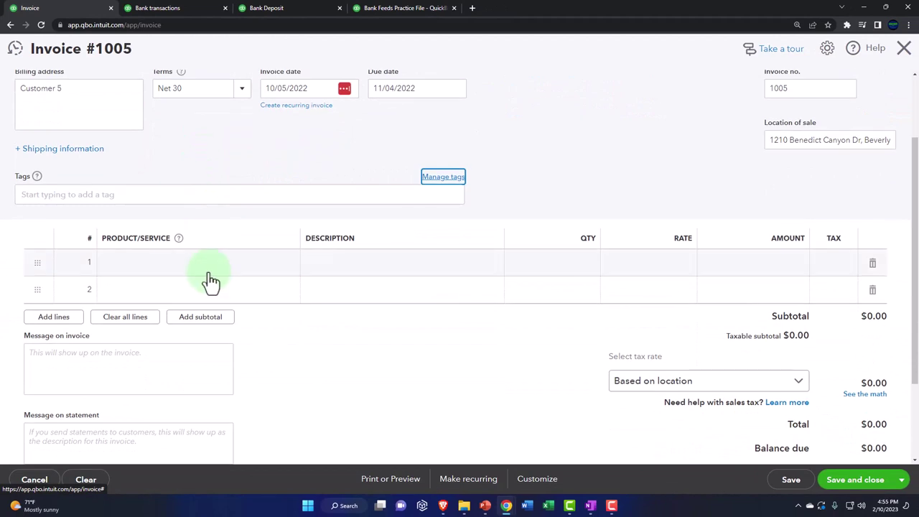
- Add the Hours item to the first line of the Customer 5 invoice at a rate of 300, consulting the bank feed deposits
left_click(208, 271)
left_click(287, 270)
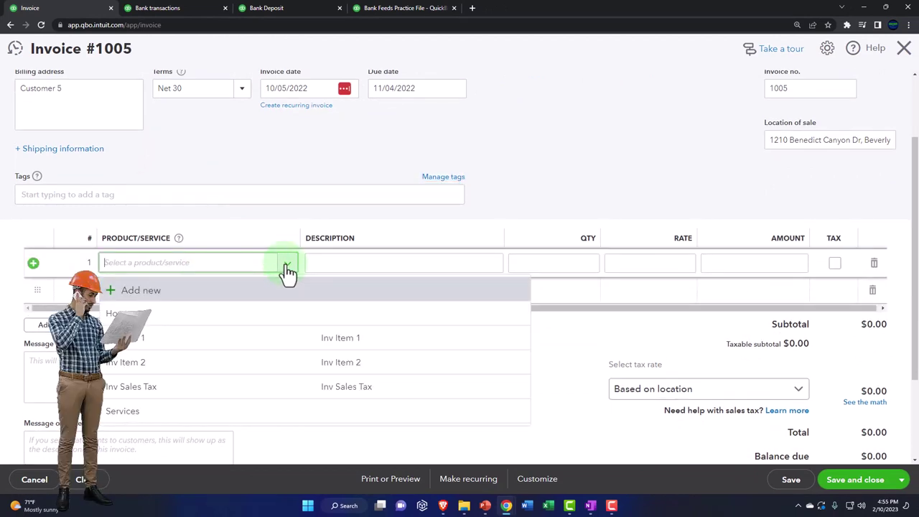
left_click(272, 314)
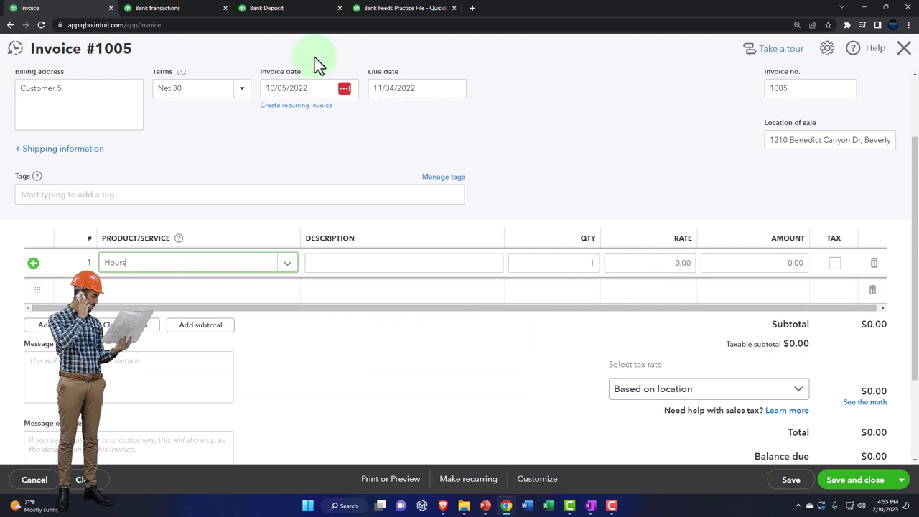
left_click(158, 8)
scroll(305, 244, "down", 5)
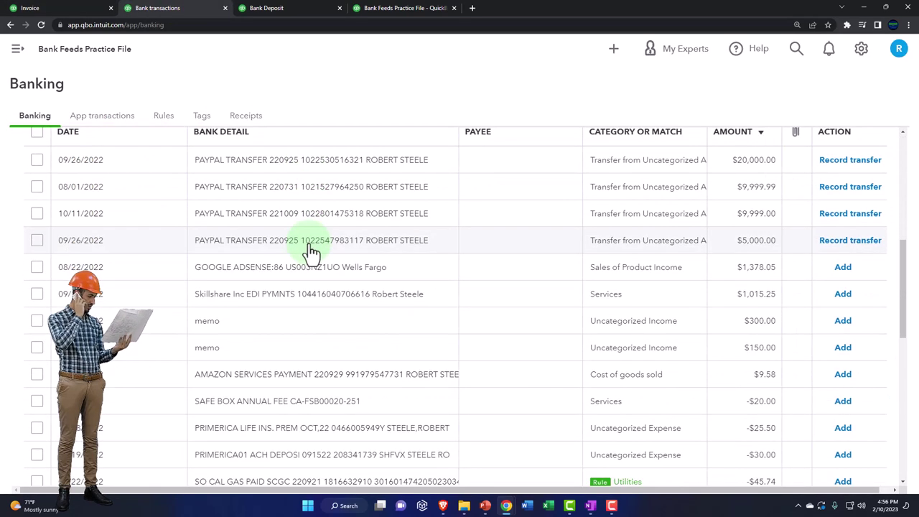
left_click(30, 8)
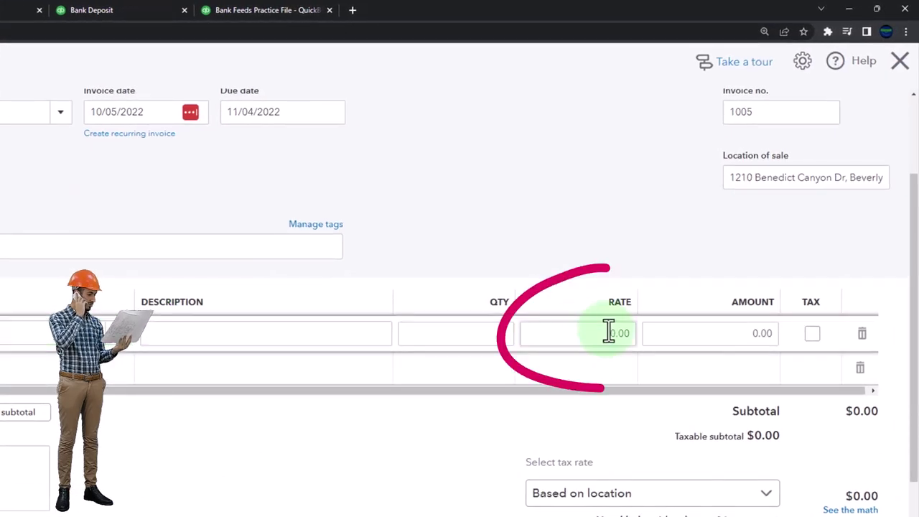
left_click(618, 315)
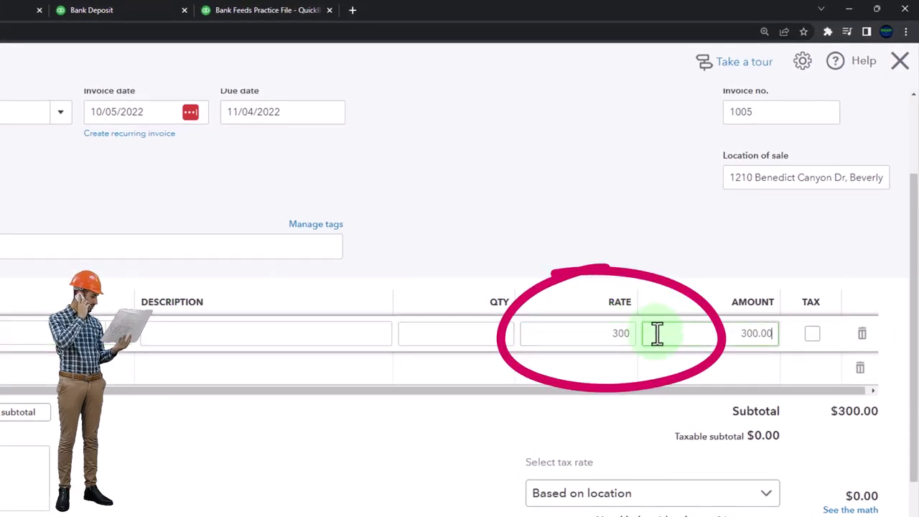
- Review the completed Customer 5 invoice and save it, closing the form
left_click(337, 378)
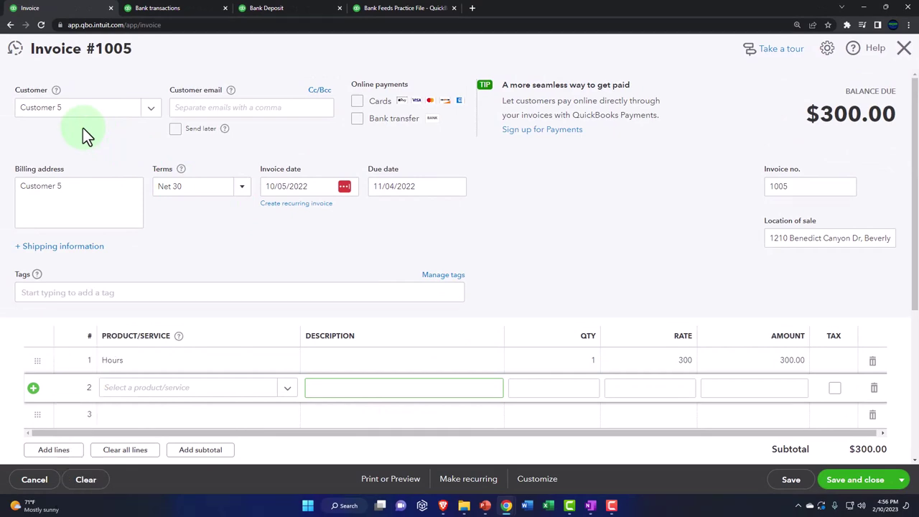
scroll(100, 151, "down", 3)
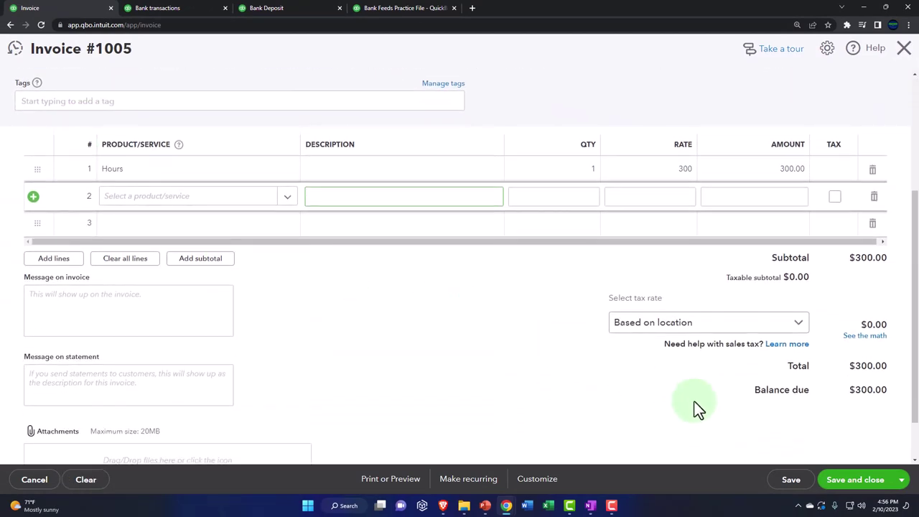
left_click(835, 487)
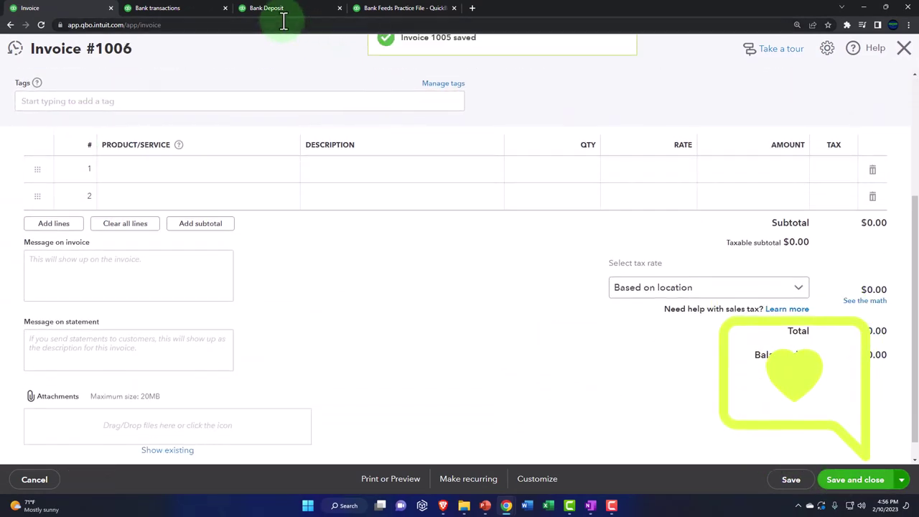
- Rerun the 2022 balance sheet report to include the new Customer 5 invoice
left_click(174, 8)
left_click(244, 9)
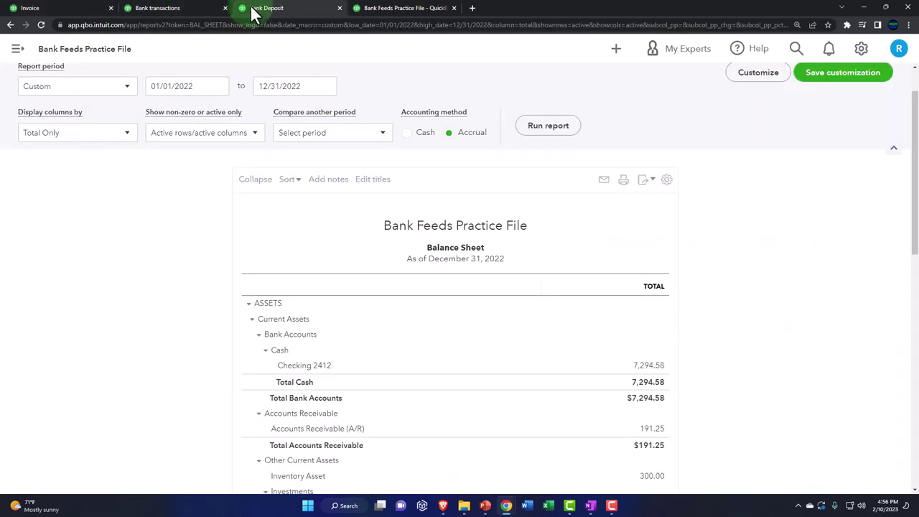
left_click(540, 180)
scroll(651, 353, "down", 2)
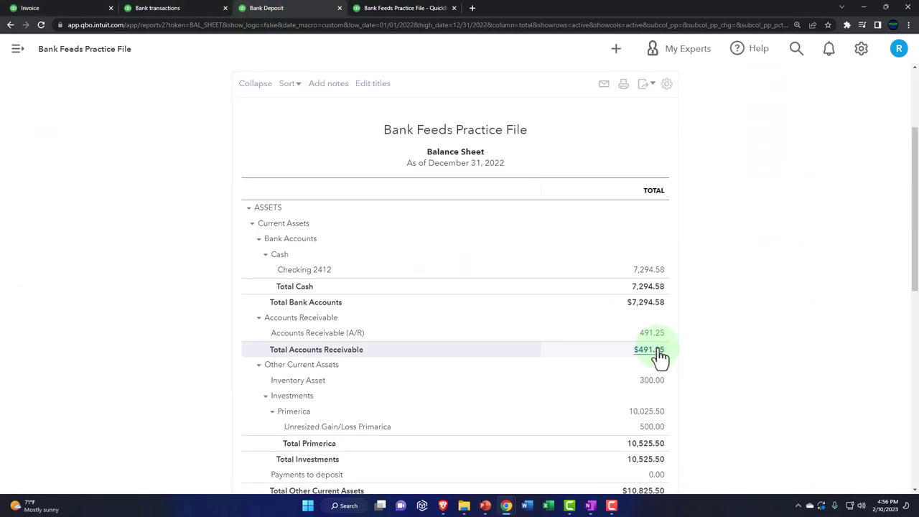
- Open the Accounts Receivable transaction details, examine the Customer 5 invoice entry, and return to the balance sheet
key("ctrl+plus")
key("ctrl+plus")
key("ctrl+plus")
left_click(659, 393)
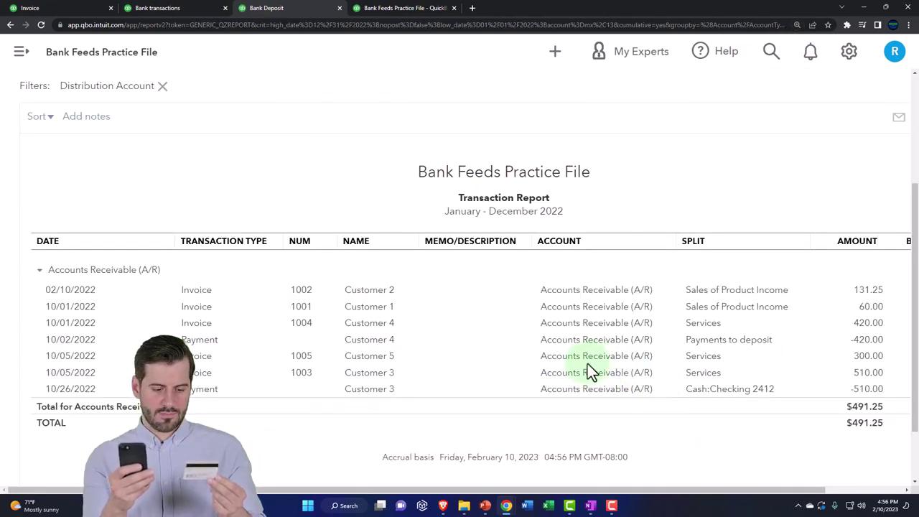
mouse_move(438, 363)
left_mouse_down()
mouse_move(861, 373)
mouse_move(864, 365)
left_mouse_up()
scroll(168, 294, "up", 3)
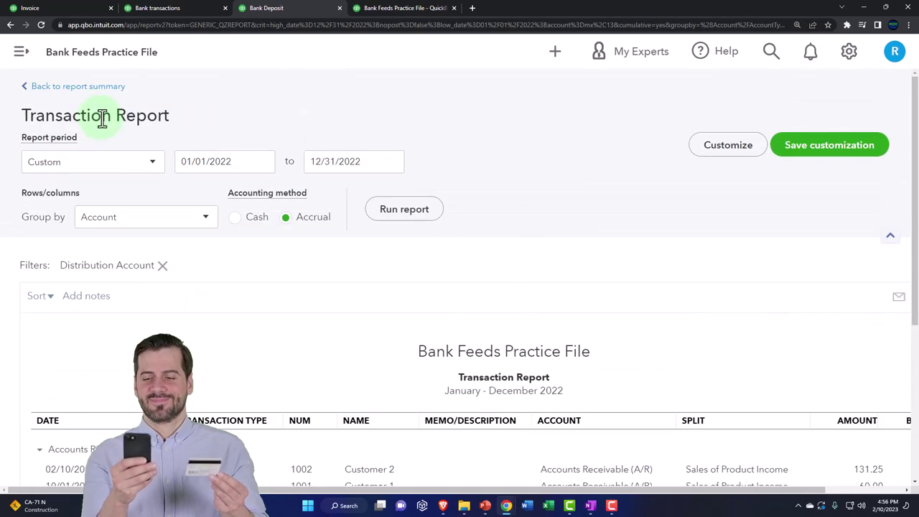
left_click(76, 86)
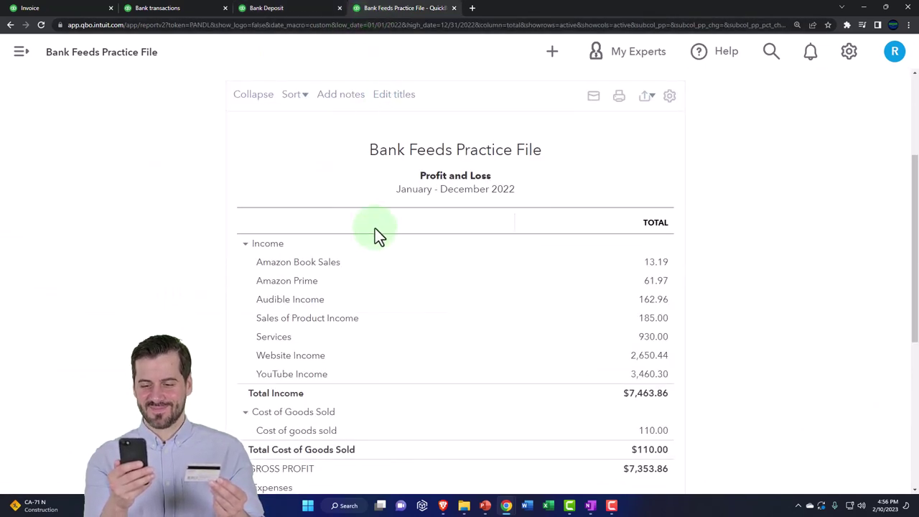
- Rerun the 2022 profit and loss report, examine the transactions behind Services income, and return to the report summary
left_click(646, 175)
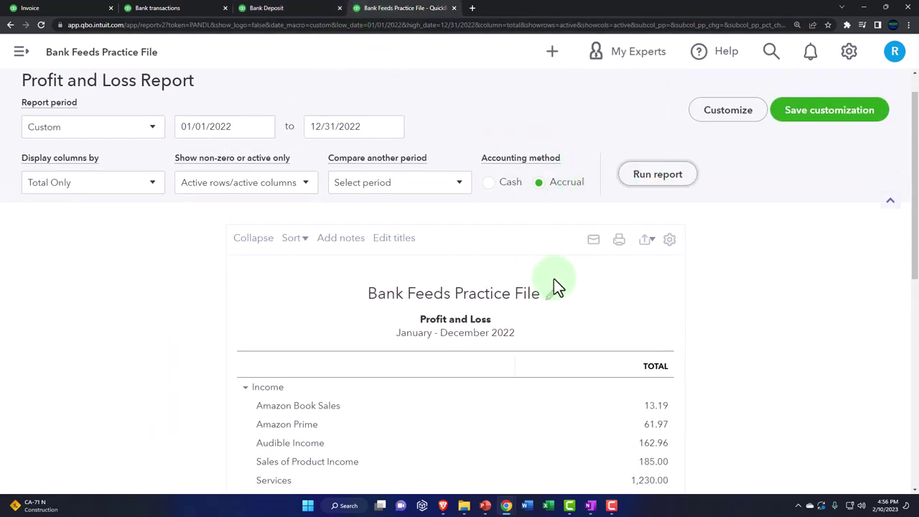
key("ctrl+plus")
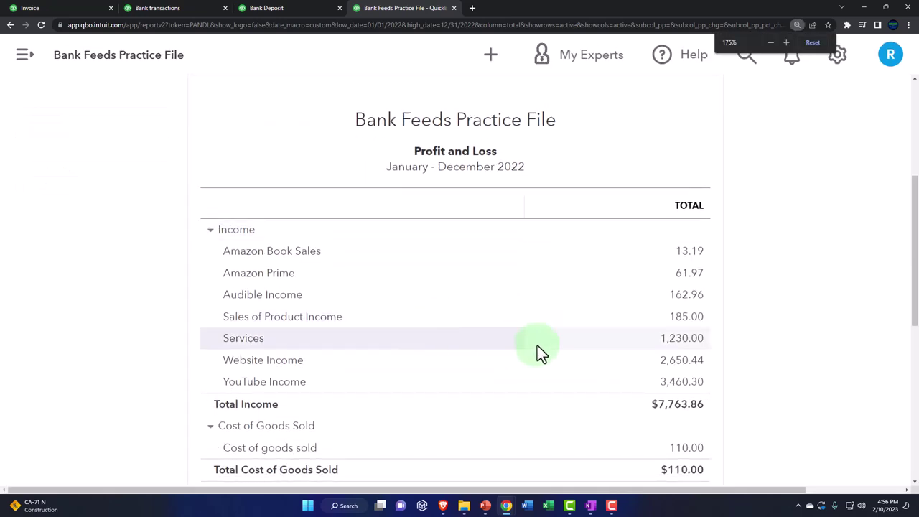
left_click(680, 350)
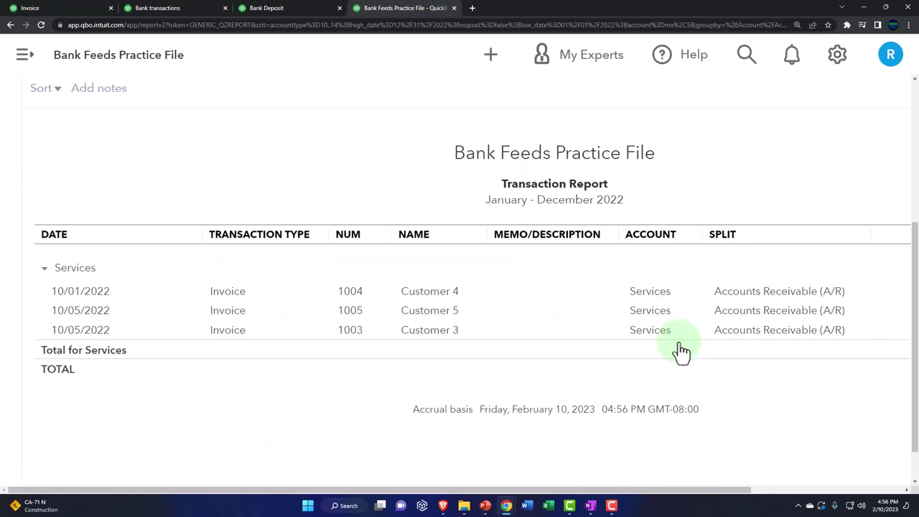
key("ctrl+minus")
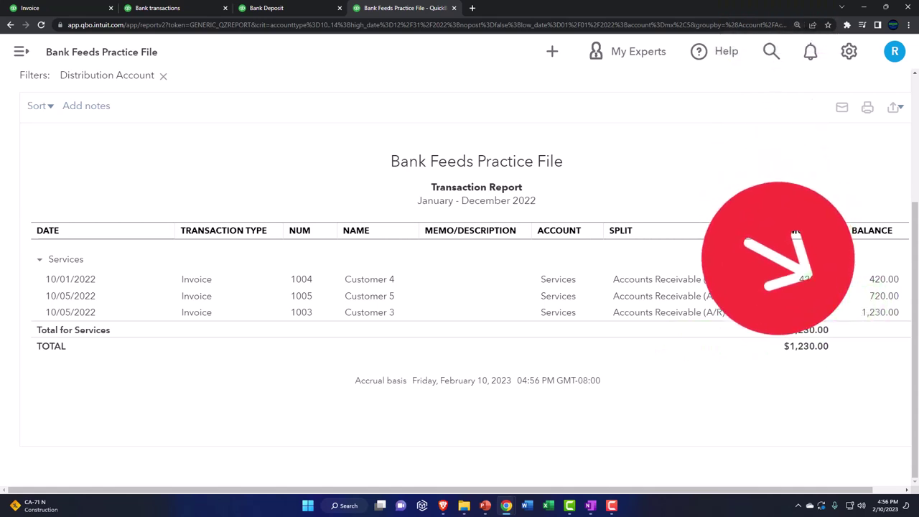
scroll(180, 312, "up", 3)
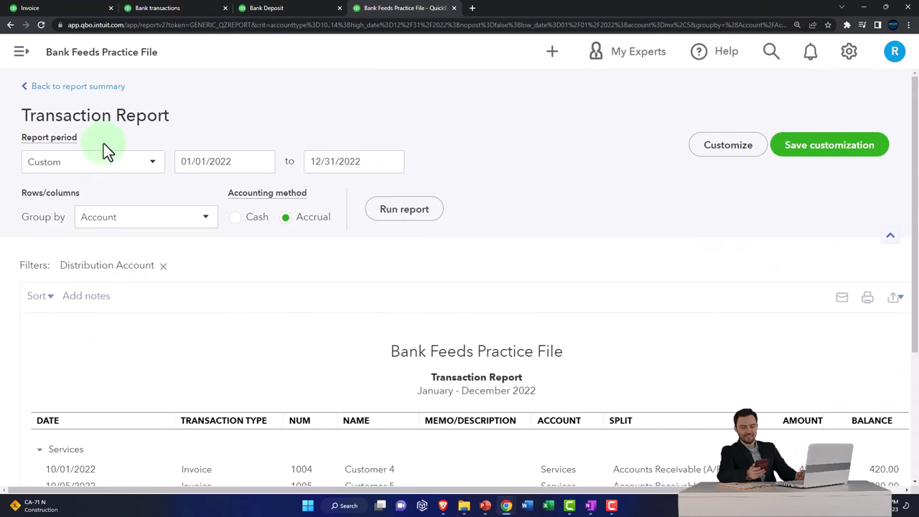
left_click(90, 90)
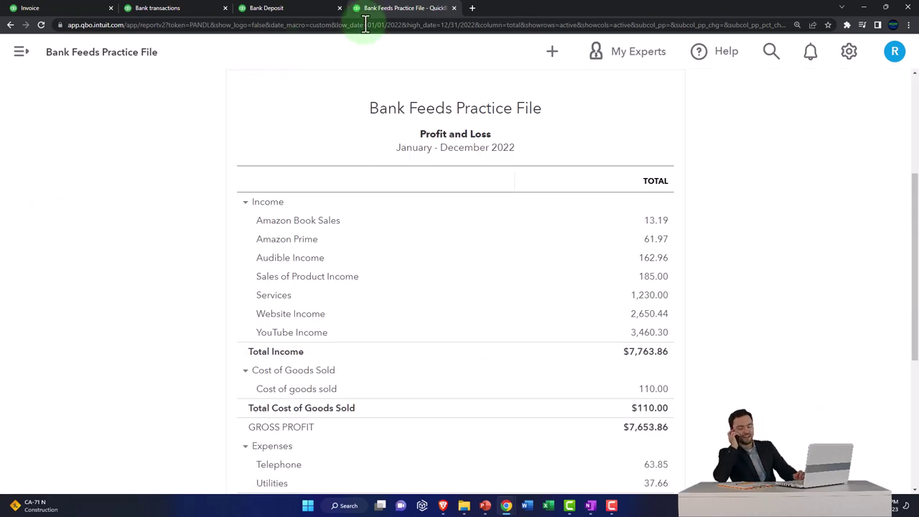
- Find Customer 5 in the sales customer list and open that customer's transaction list to check the open invoice
left_click(75, 9)
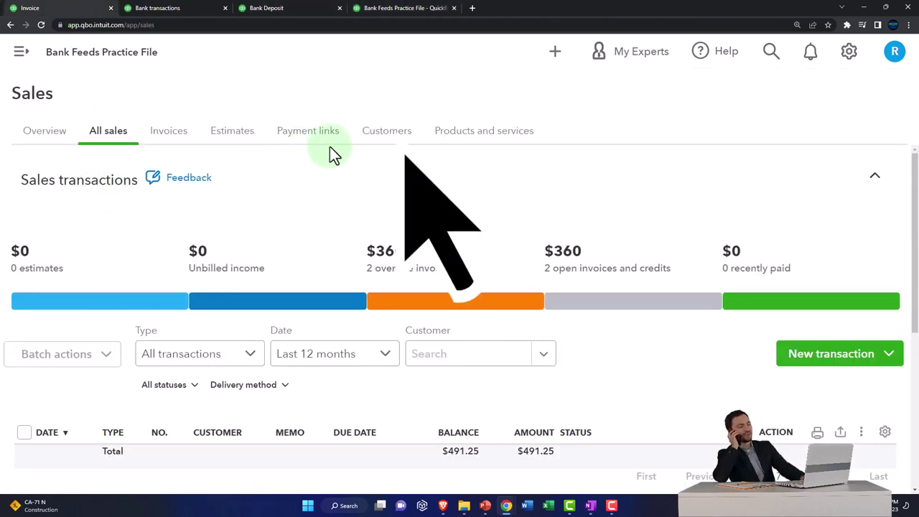
left_click(383, 134)
scroll(136, 342, "down", 7)
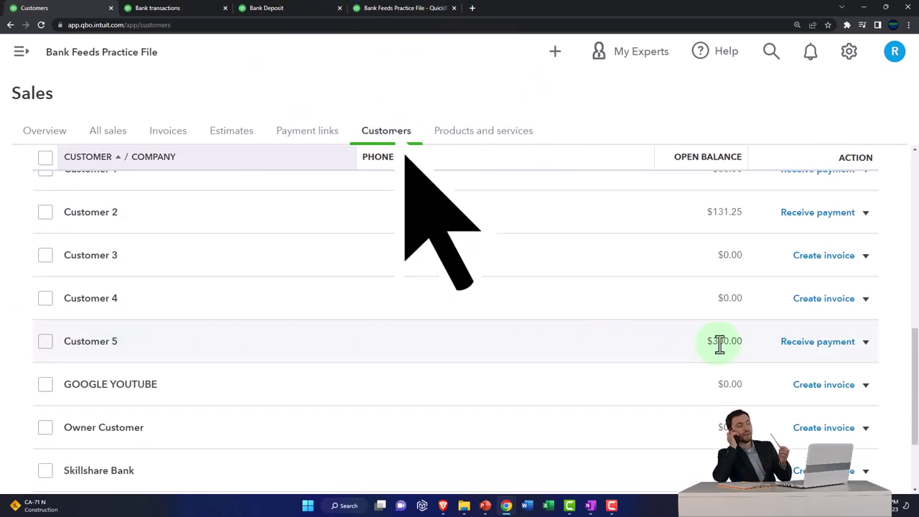
left_click(90, 342)
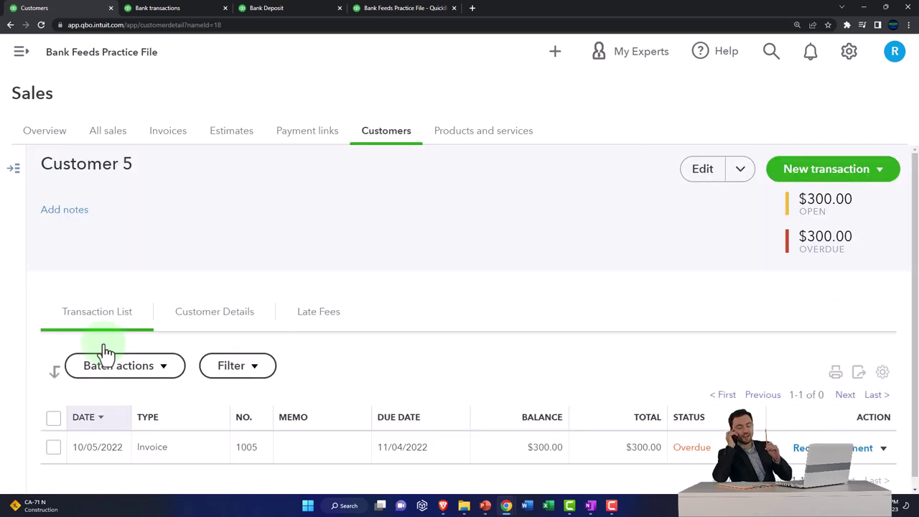
scroll(104, 348, "down", 1)
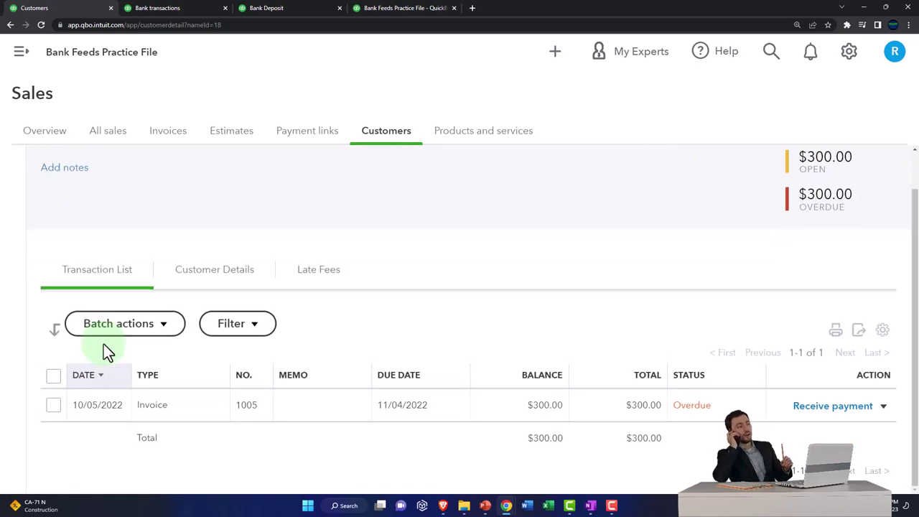
- View the workflow flowchart in OneNote and go back to the Customer 5 transaction list in QuickBooks
left_click(569, 505)
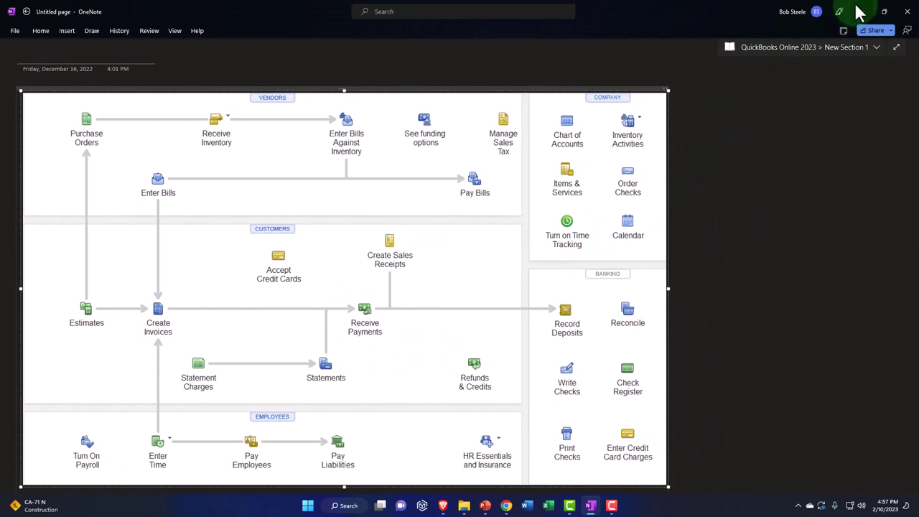
left_click(860, 12)
left_click_drag(818, 352, 773, 390)
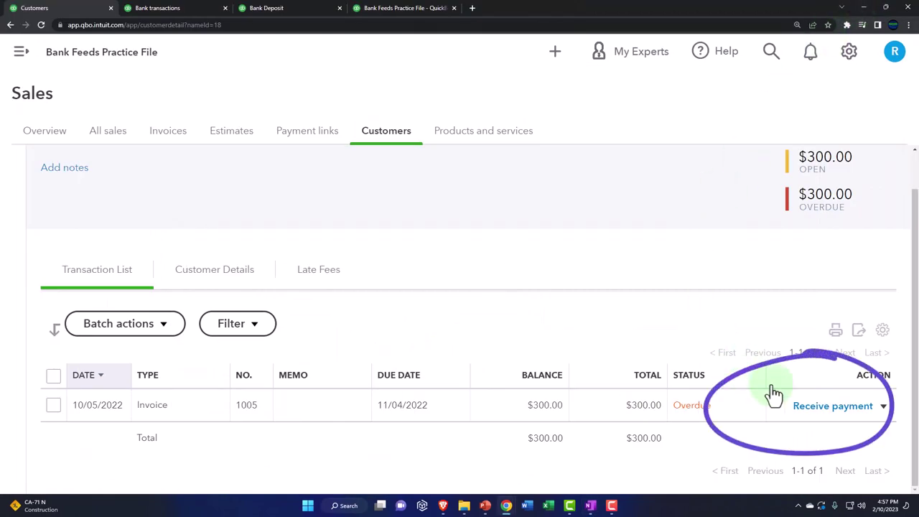
- Receive the $300 payment for Customer 5's invoice 1005, deposit it directly to the Cash checking account, save it, and close the form
left_click(827, 407)
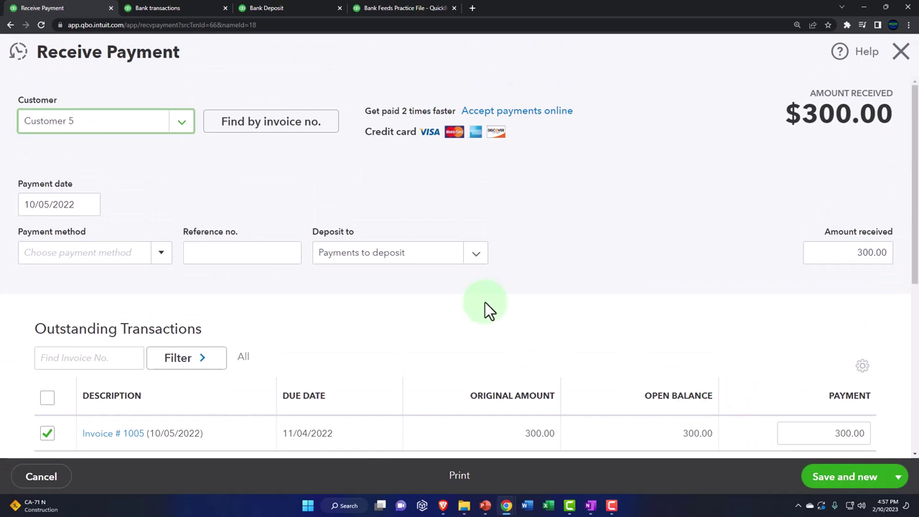
scroll(485, 307, "down", 1)
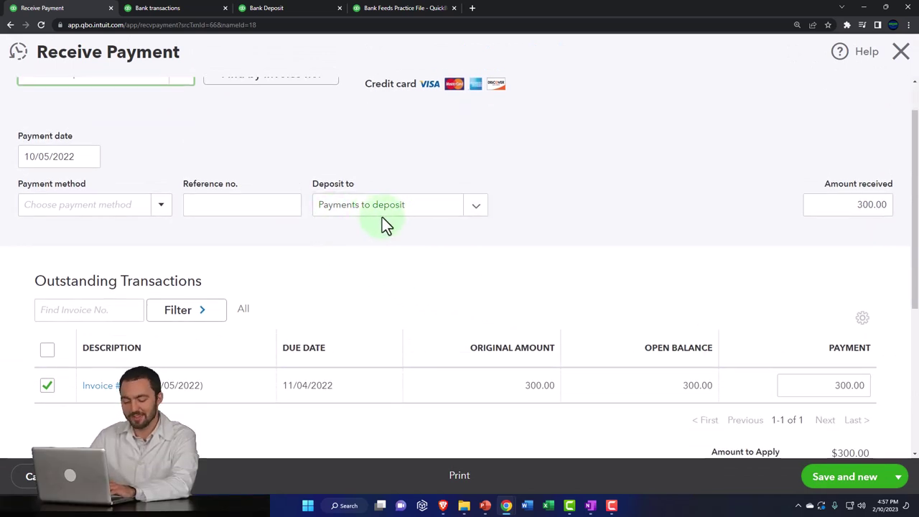
left_click(467, 215)
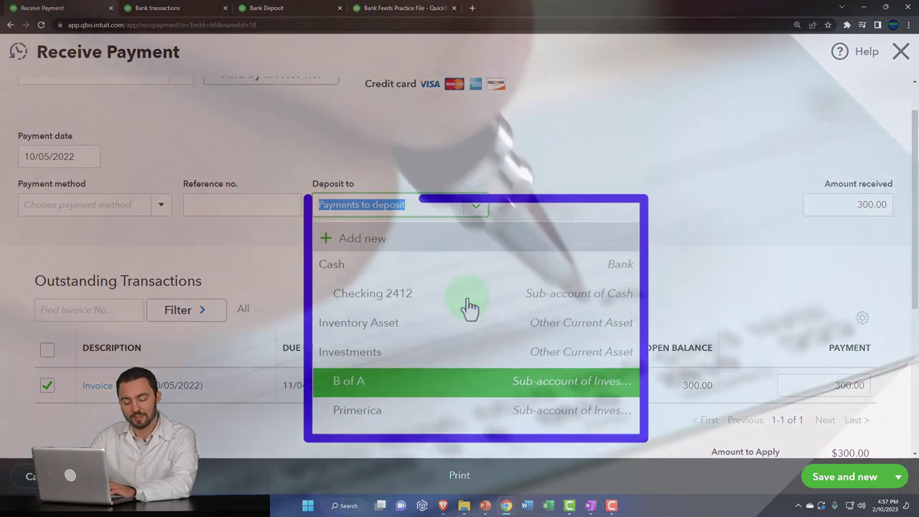
left_click(418, 302)
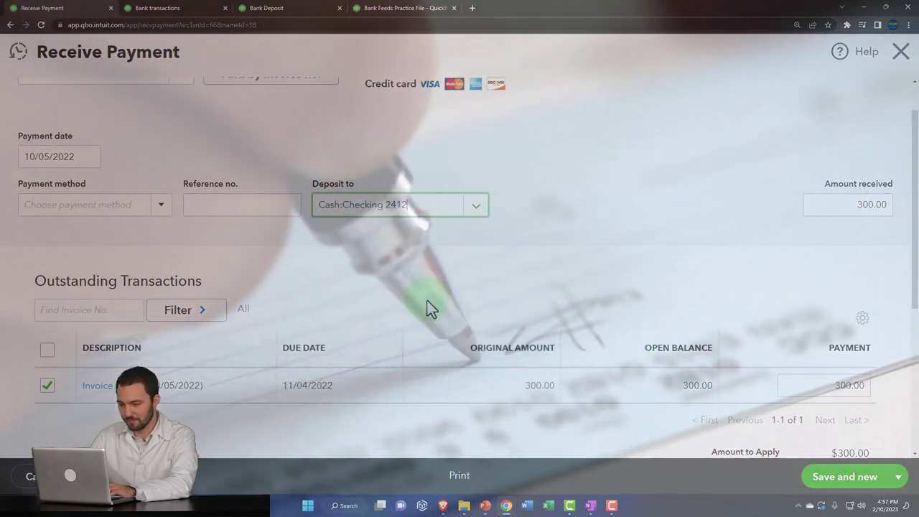
left_click(538, 227)
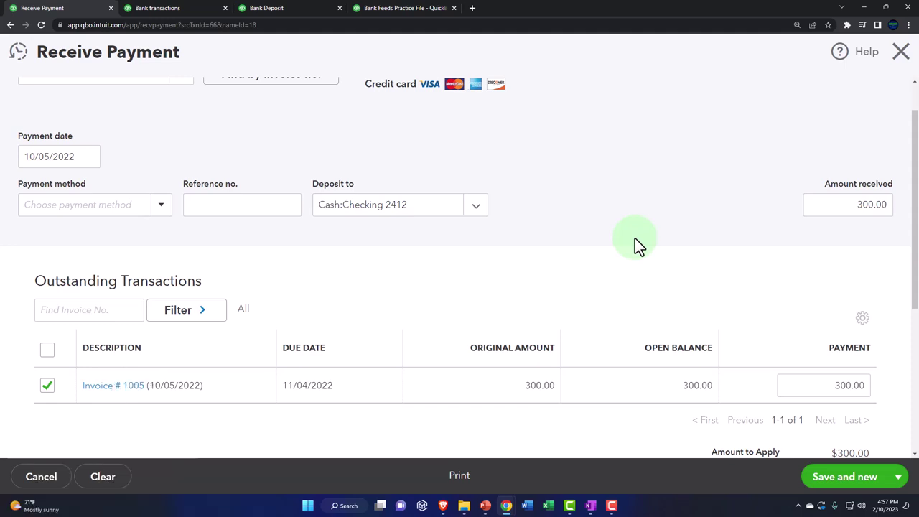
left_click(839, 476)
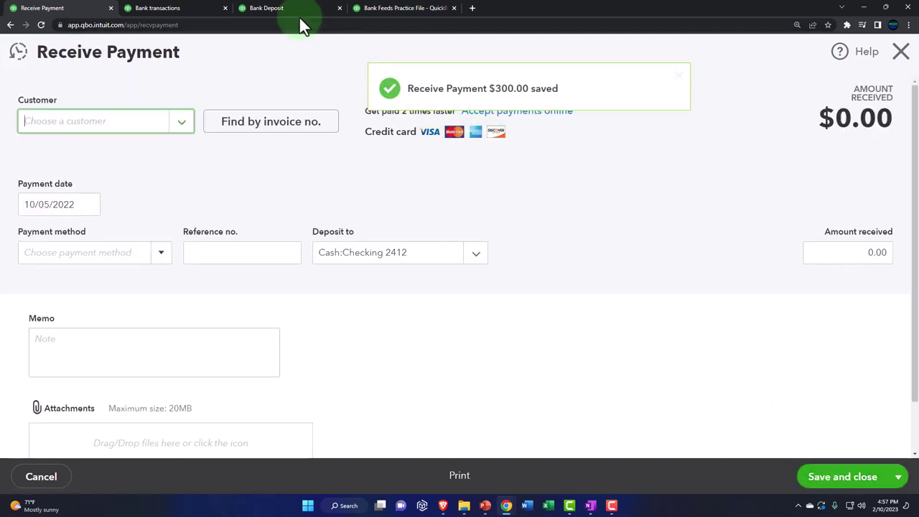
left_click(901, 51)
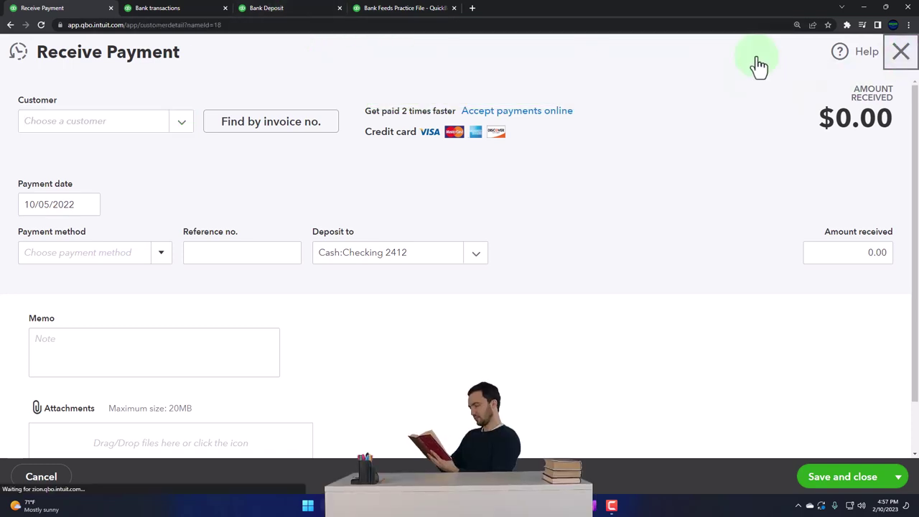
- Rerun the 2022 balance sheet report and open the transaction details of the checking account under Cash
left_click(274, 9)
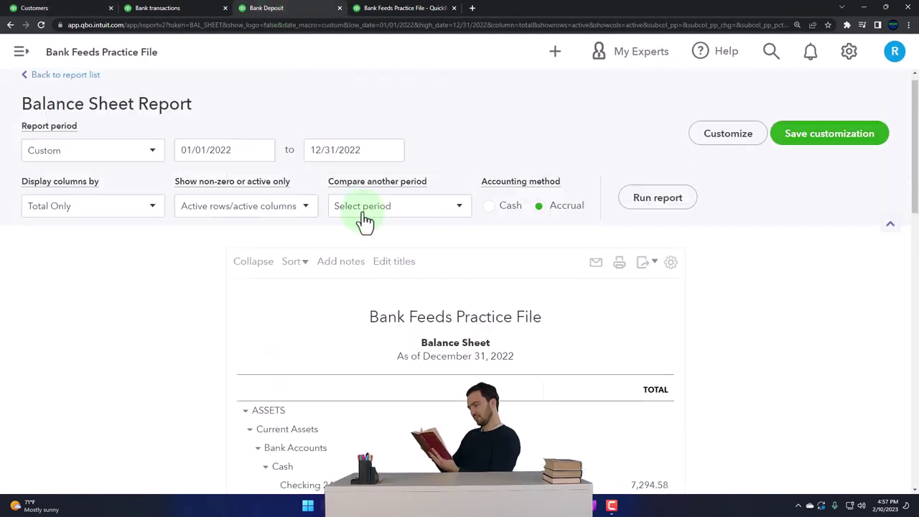
left_click(650, 201)
scroll(672, 302, "down", 3)
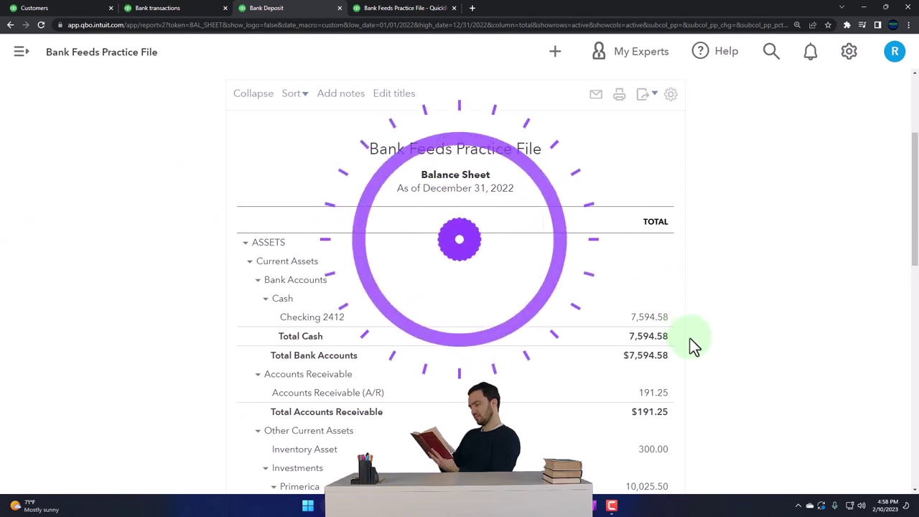
left_click(646, 319)
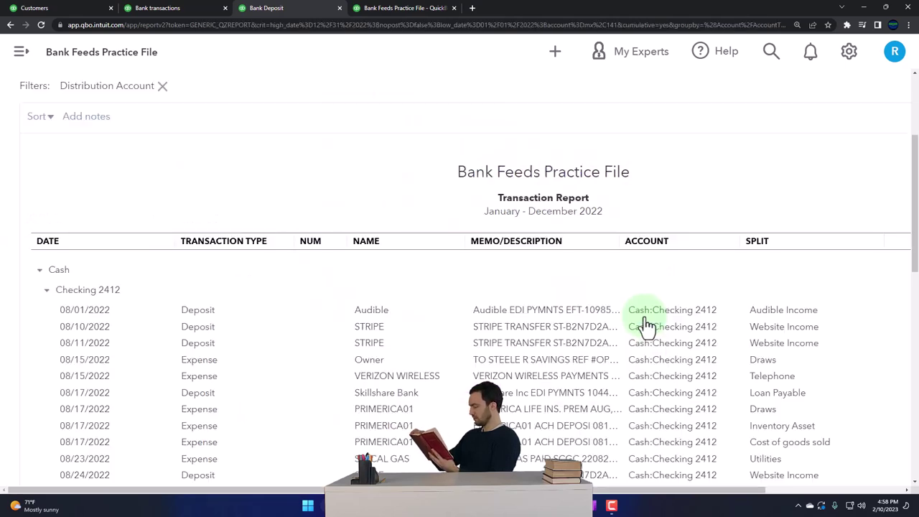
- Open Customer 5's 10/05/2022 payment from the checking transaction report to check it, close it, and return to the balance sheet
key("ctrl+minus")
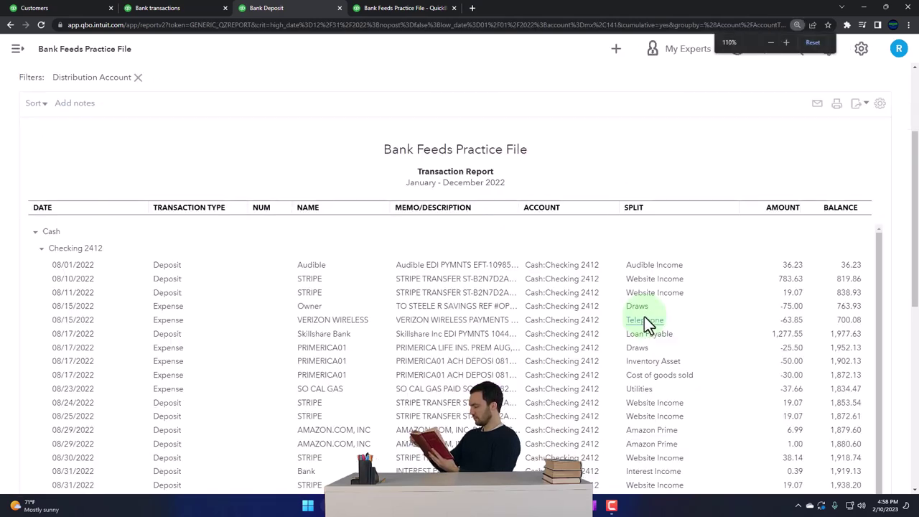
key("ctrl+minus")
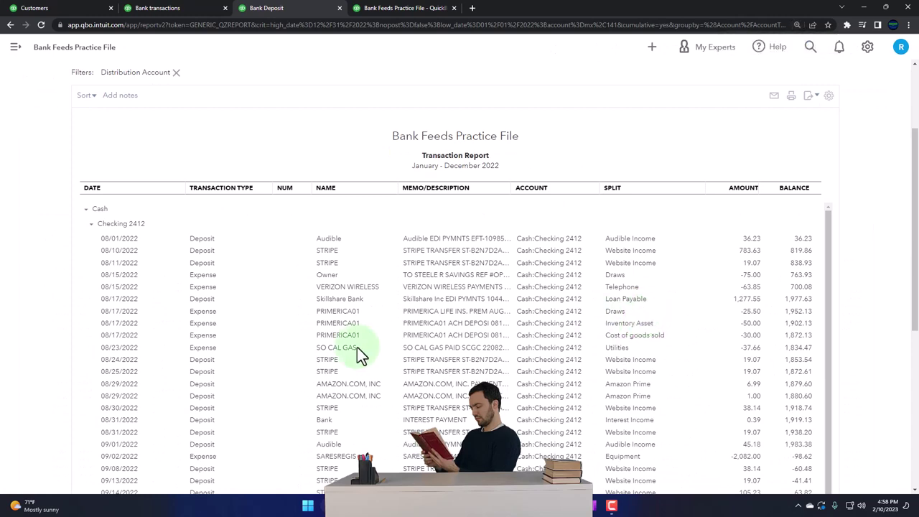
scroll(260, 349, "down", 2)
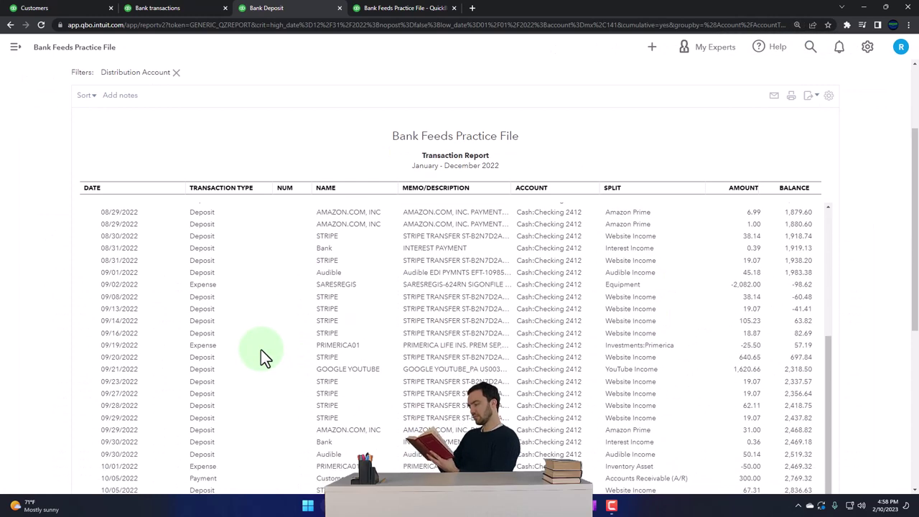
scroll(237, 372, "down", 2)
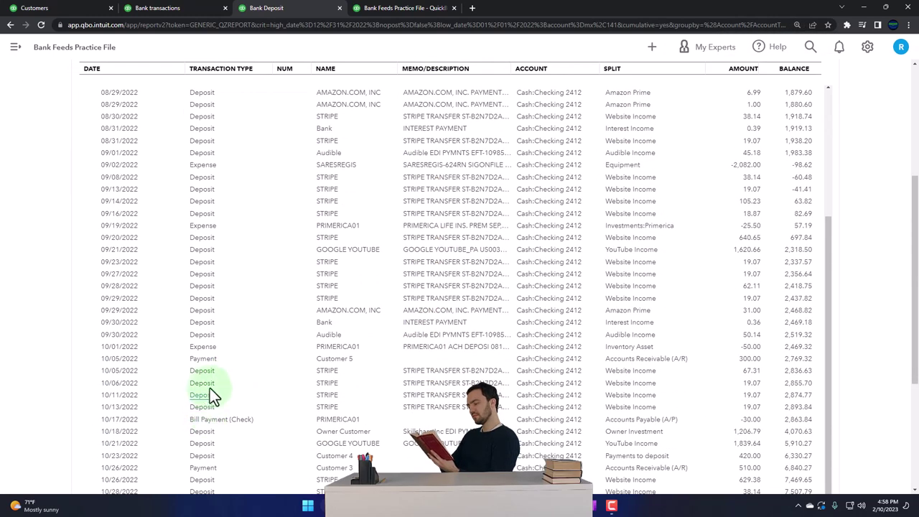
left_click(746, 362)
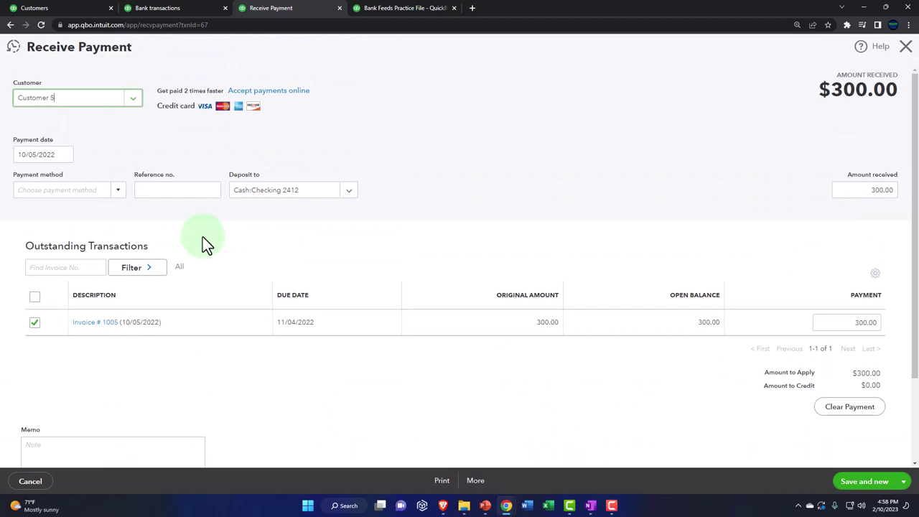
left_click(906, 52)
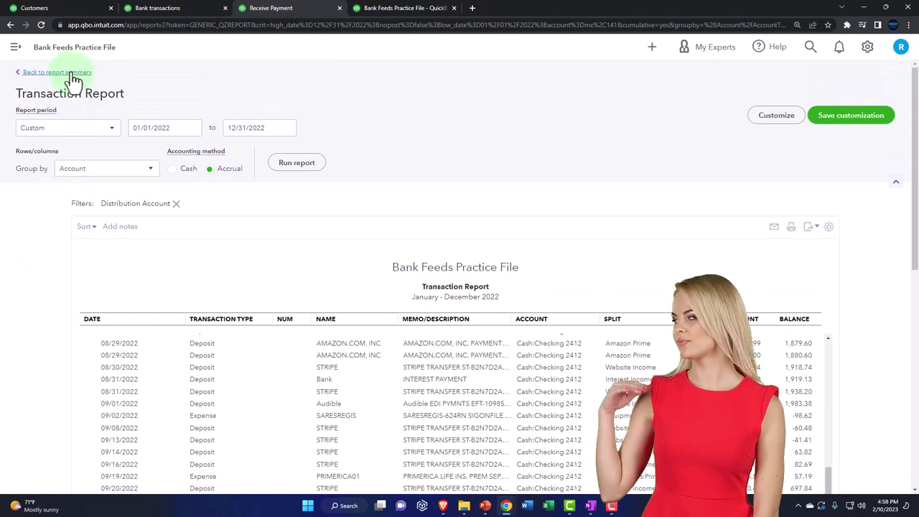
left_click(68, 73)
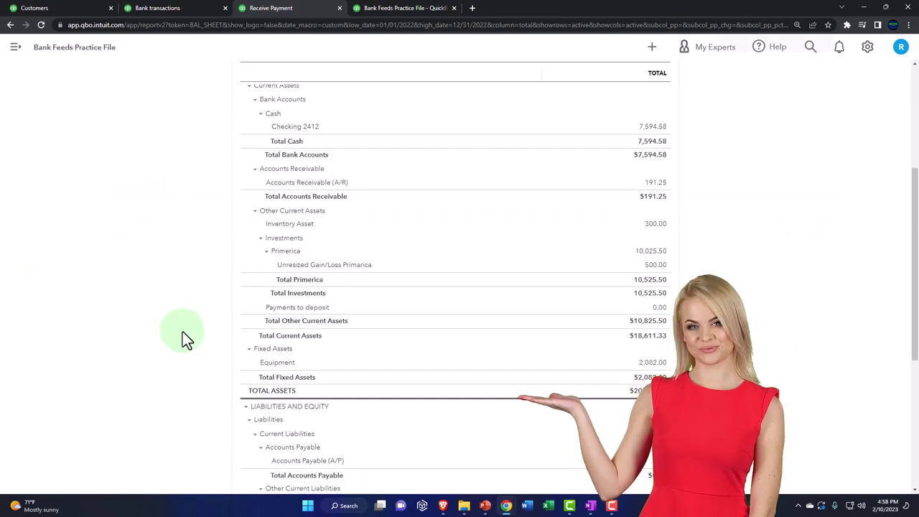
- Examine the Accounts Receivable transaction details behind the balance sheet for Customer 5's invoice and payment, and return to the report summary
key("ctrl+plus")
key("ctrl+plus")
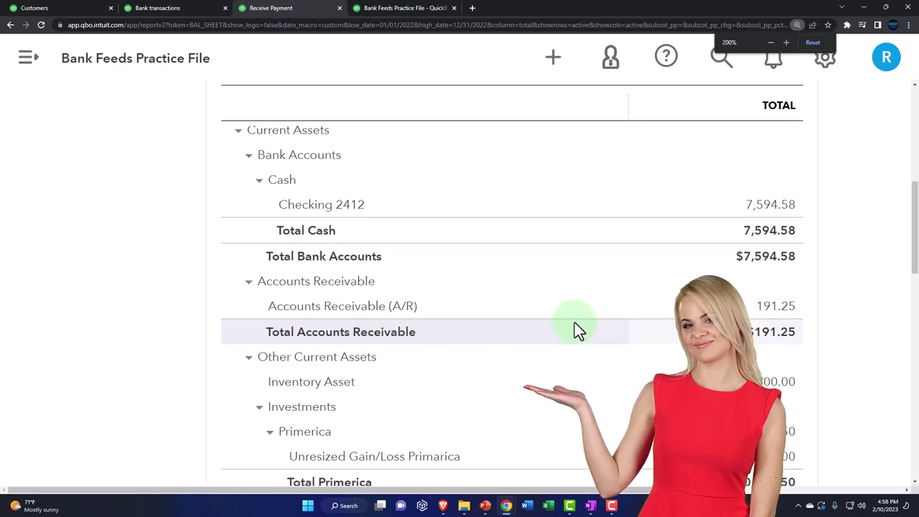
left_click(775, 307)
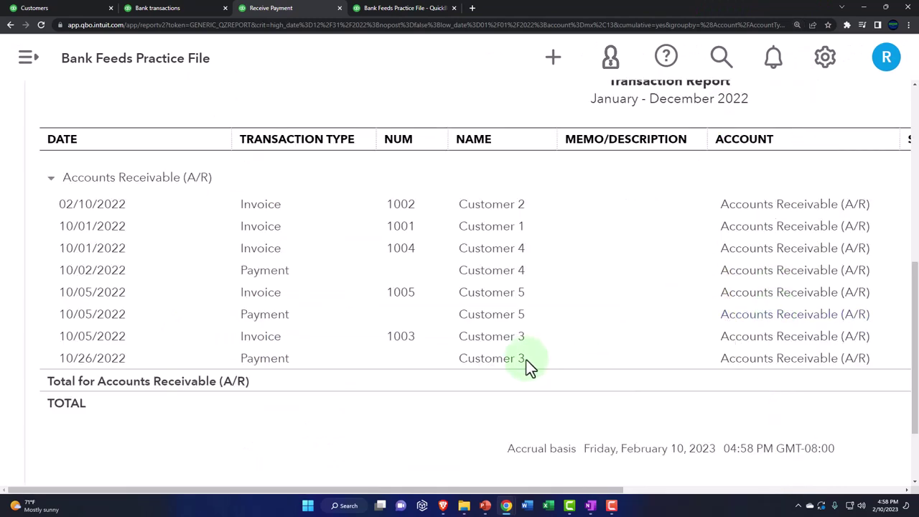
key("ctrl+minus")
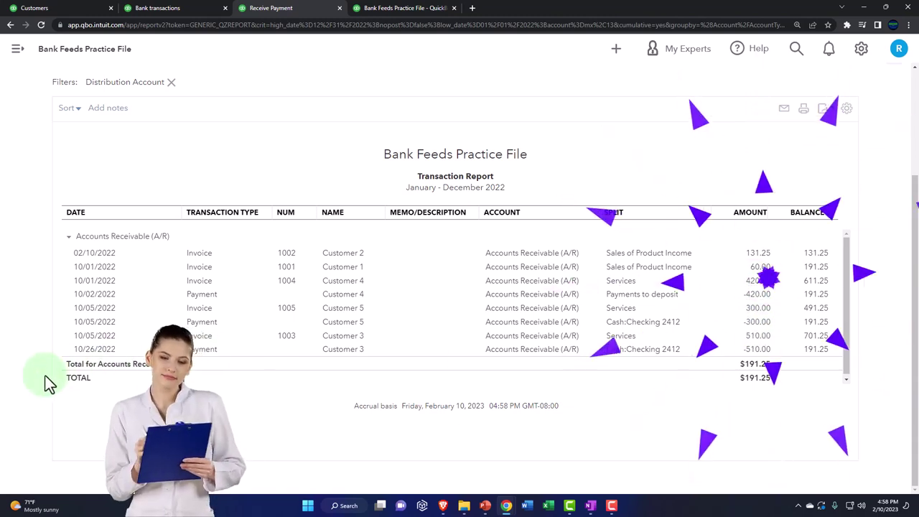
scroll(26, 376, "up", 3)
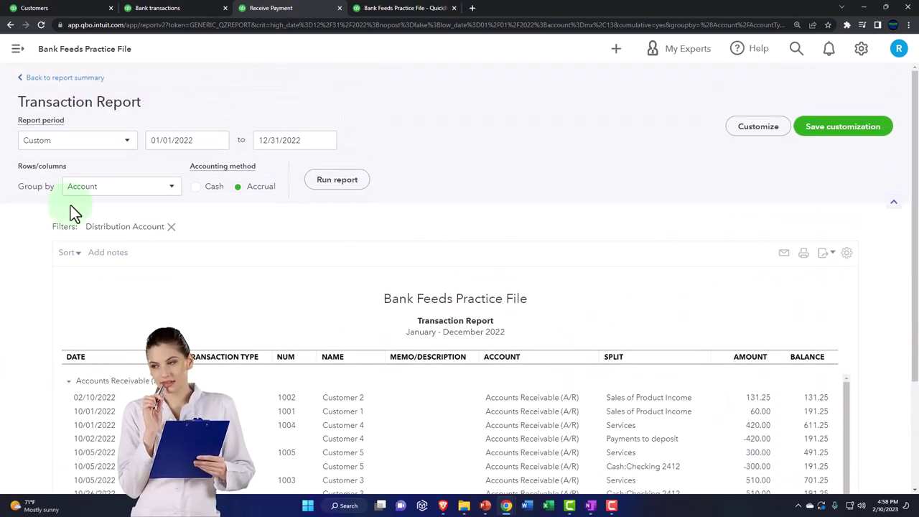
left_click(64, 77)
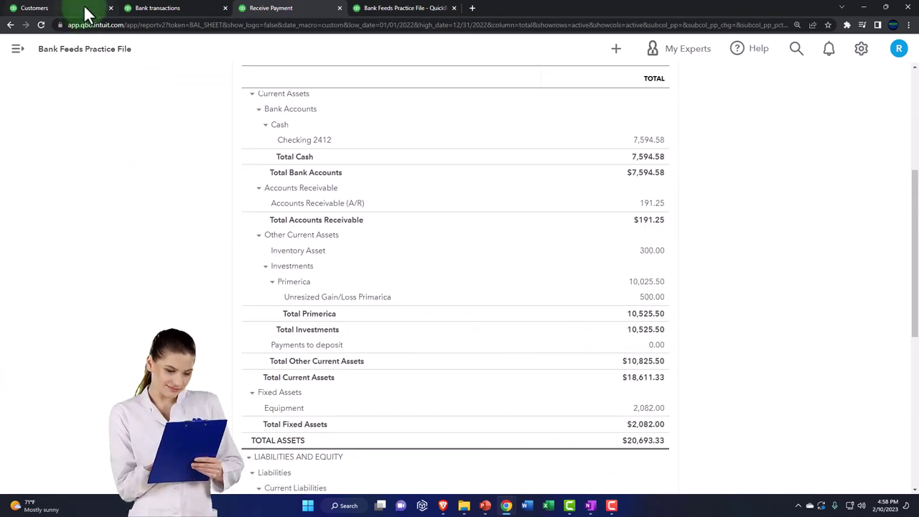
- Open invoice 1005 from Customer 5's transaction list to check its payment status, and close it
left_click(166, 8)
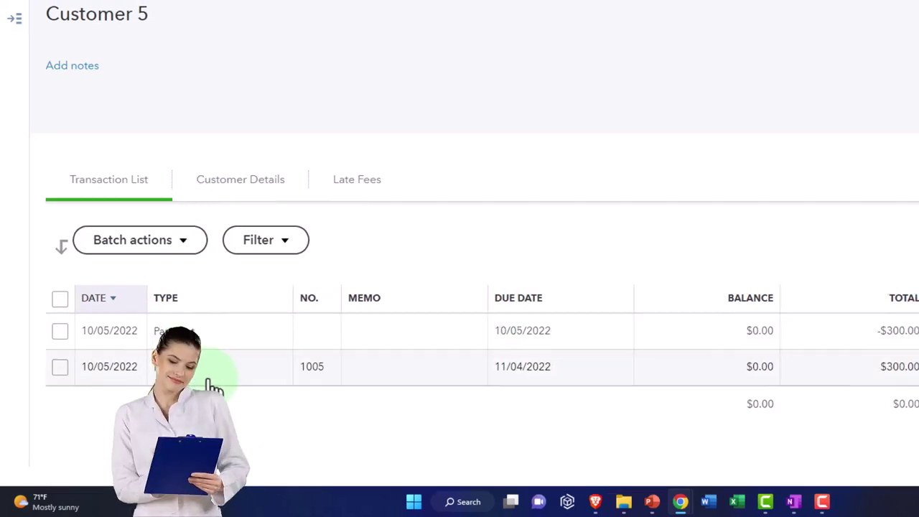
scroll(616, 287, "down", 1)
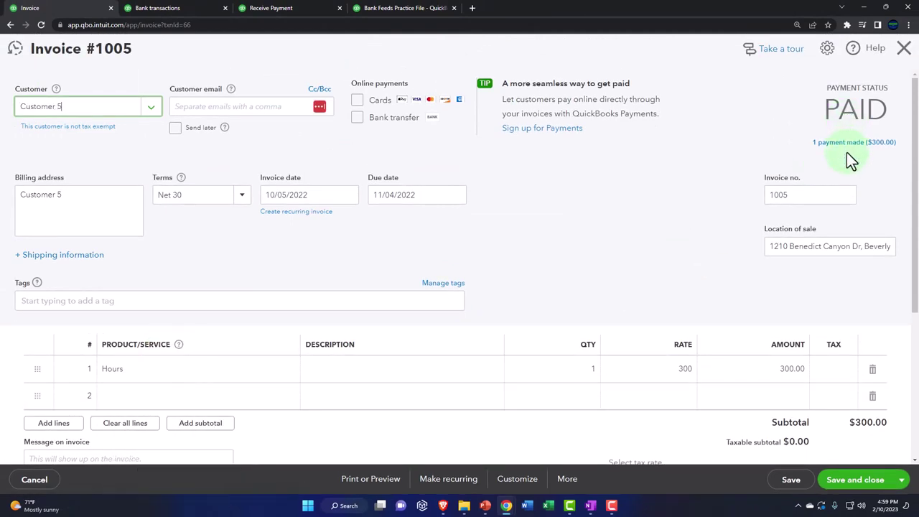
left_click(904, 48)
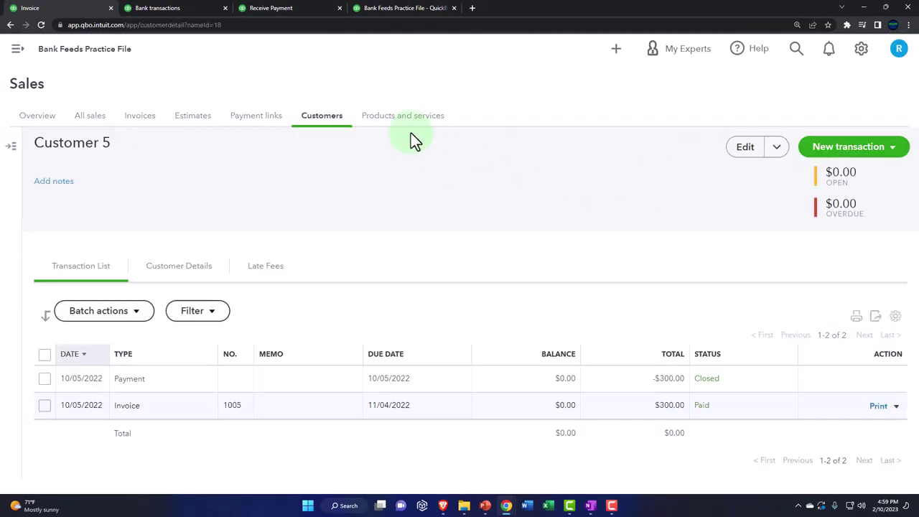
- Refresh the bank transactions page and match the 10/18/2022 $300 bank feed entry to Customer 5's payment of 10/05/2022
left_click(178, 7)
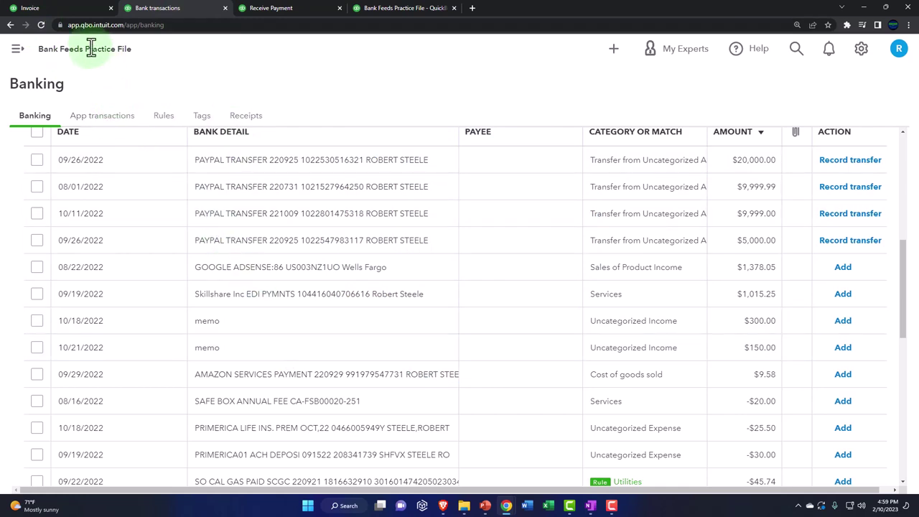
left_click(41, 25)
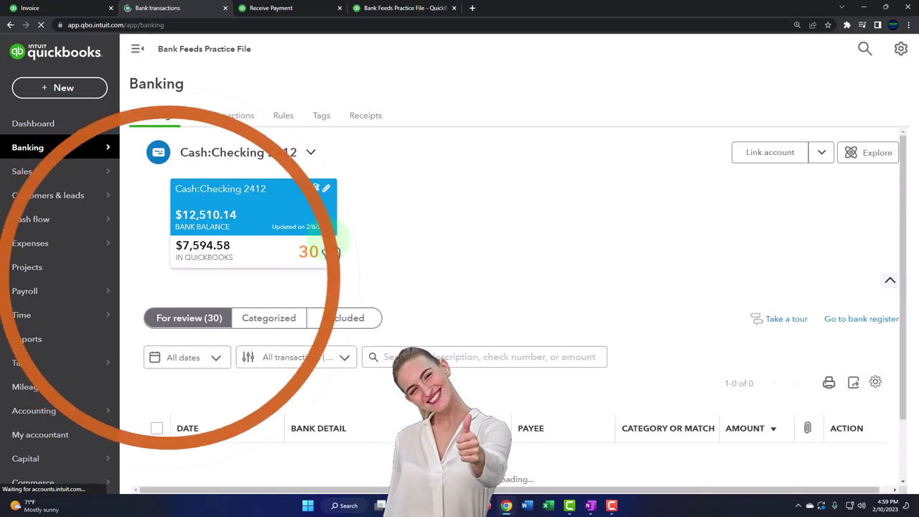
scroll(343, 317, "down", 5)
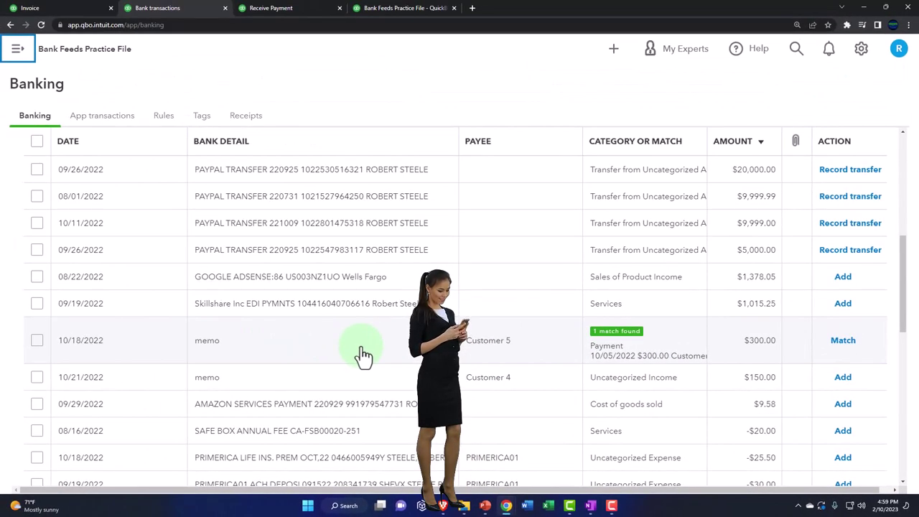
left_click(364, 354)
scroll(361, 353, "down", 2)
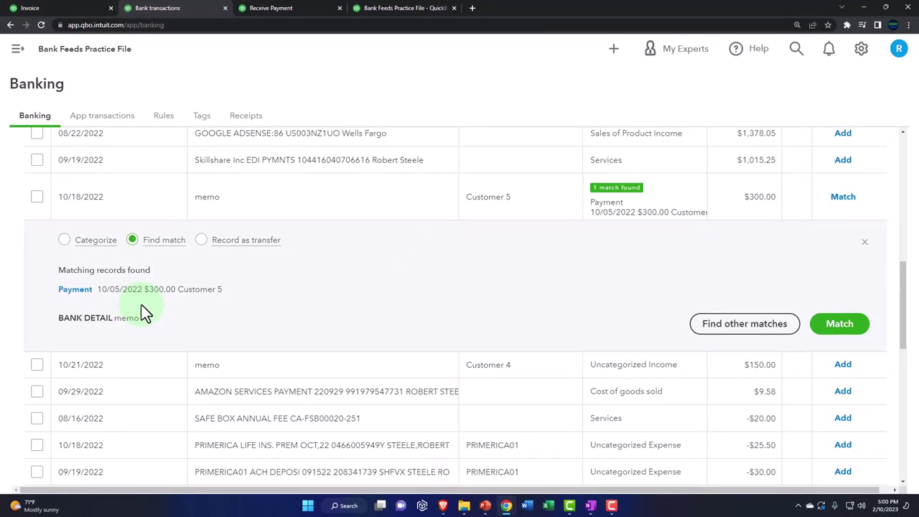
left_click(847, 332)
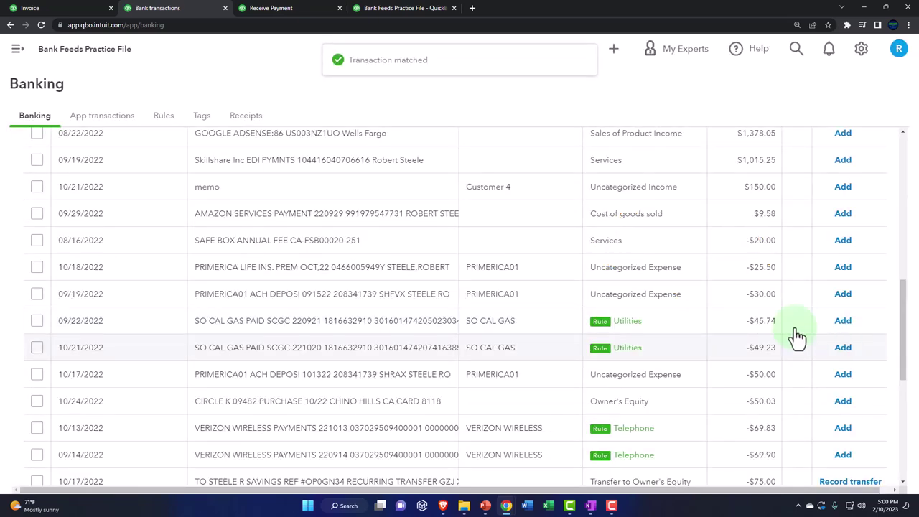
- Look through the checking account's transaction details from the 2022 balance sheet after the match, and return to the report summary
left_click(385, 9)
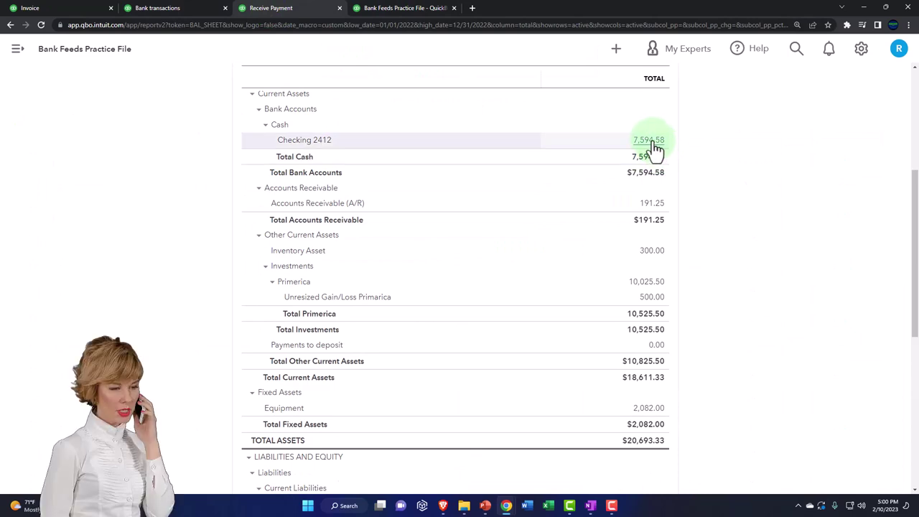
left_click(650, 142)
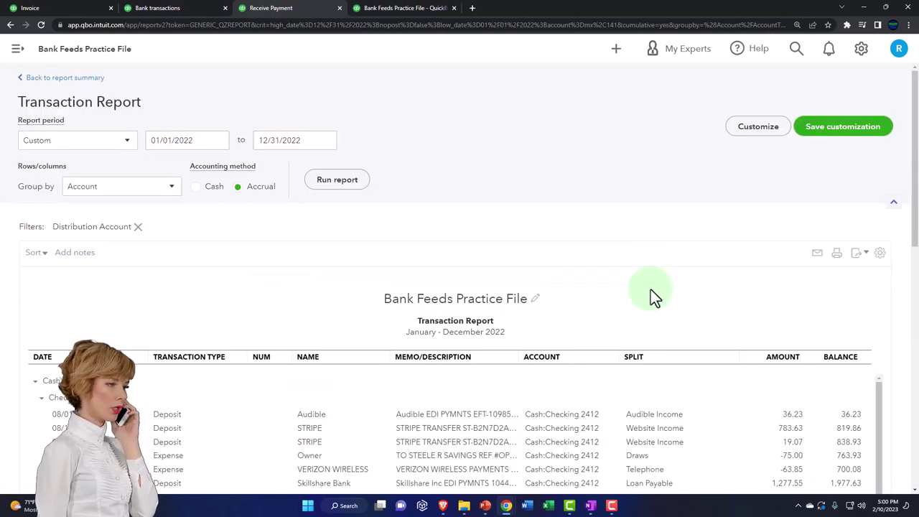
scroll(650, 290, "down", 10)
scroll(652, 301, "down", 3)
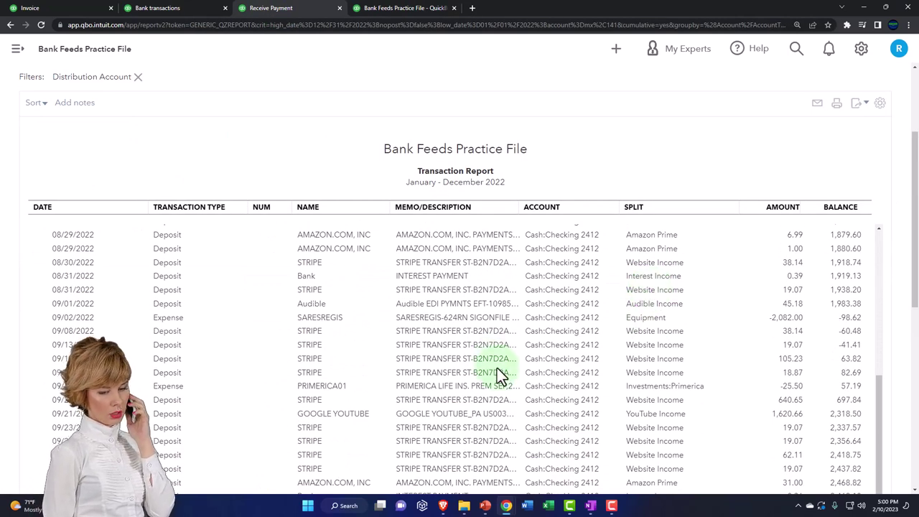
scroll(481, 355, "up", 5)
scroll(281, 306, "up", 3)
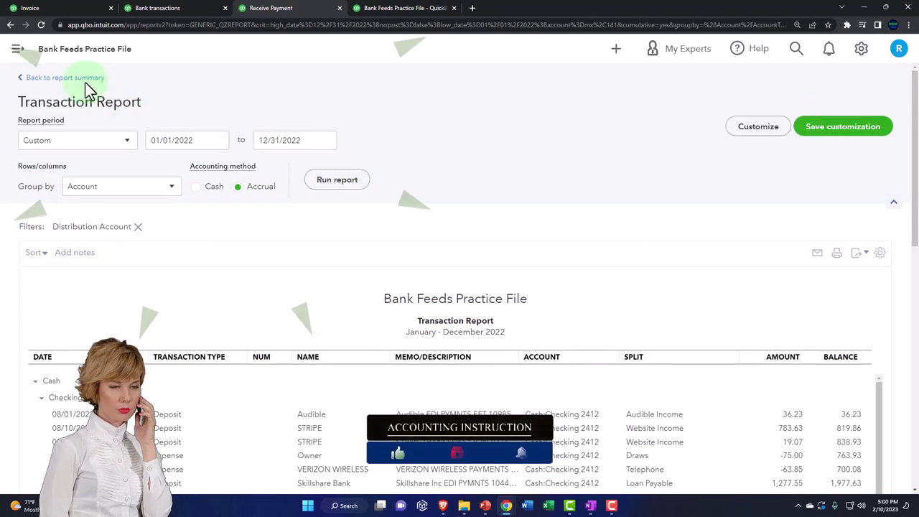
left_click(65, 77)
scroll(460, 287, "down", 10)
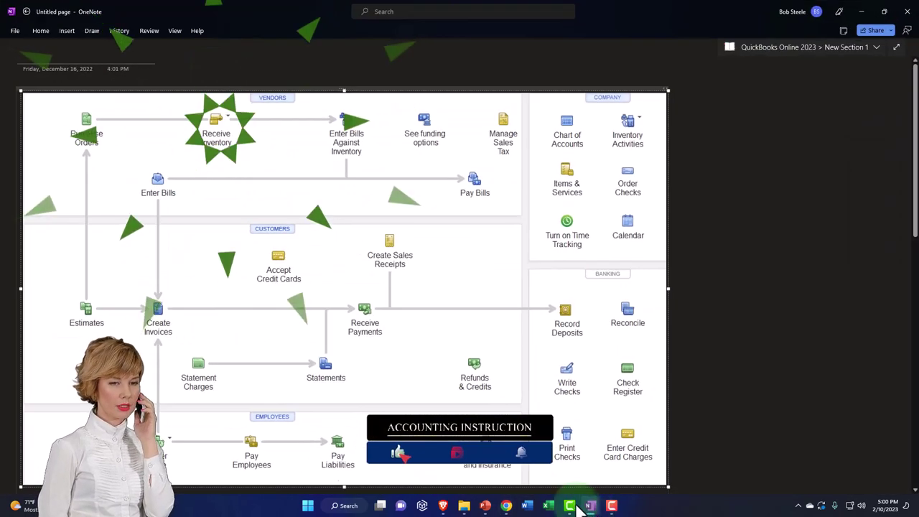